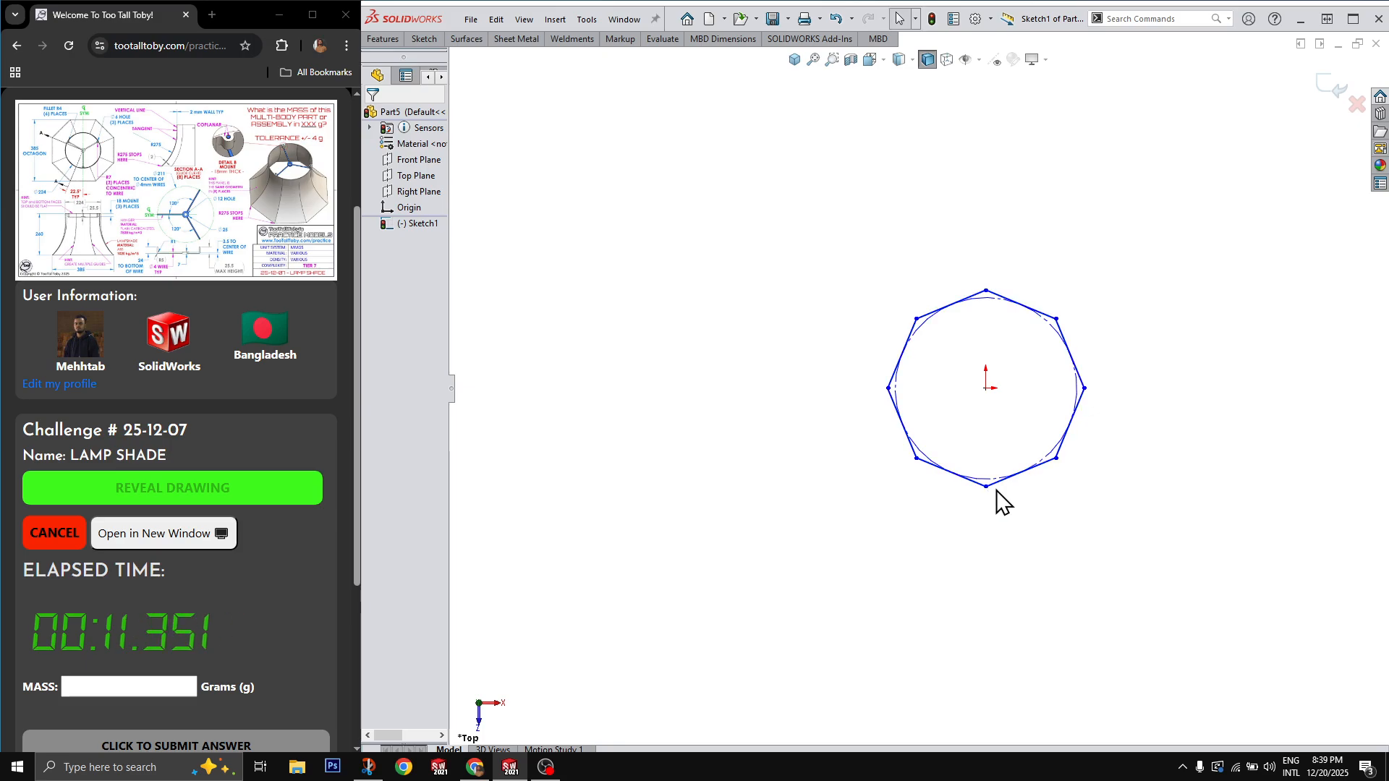
Make the octagon's lower side horizontal and set the diameter of its inscribed circle to 385 mm.
left_click(997, 486)
key("h")
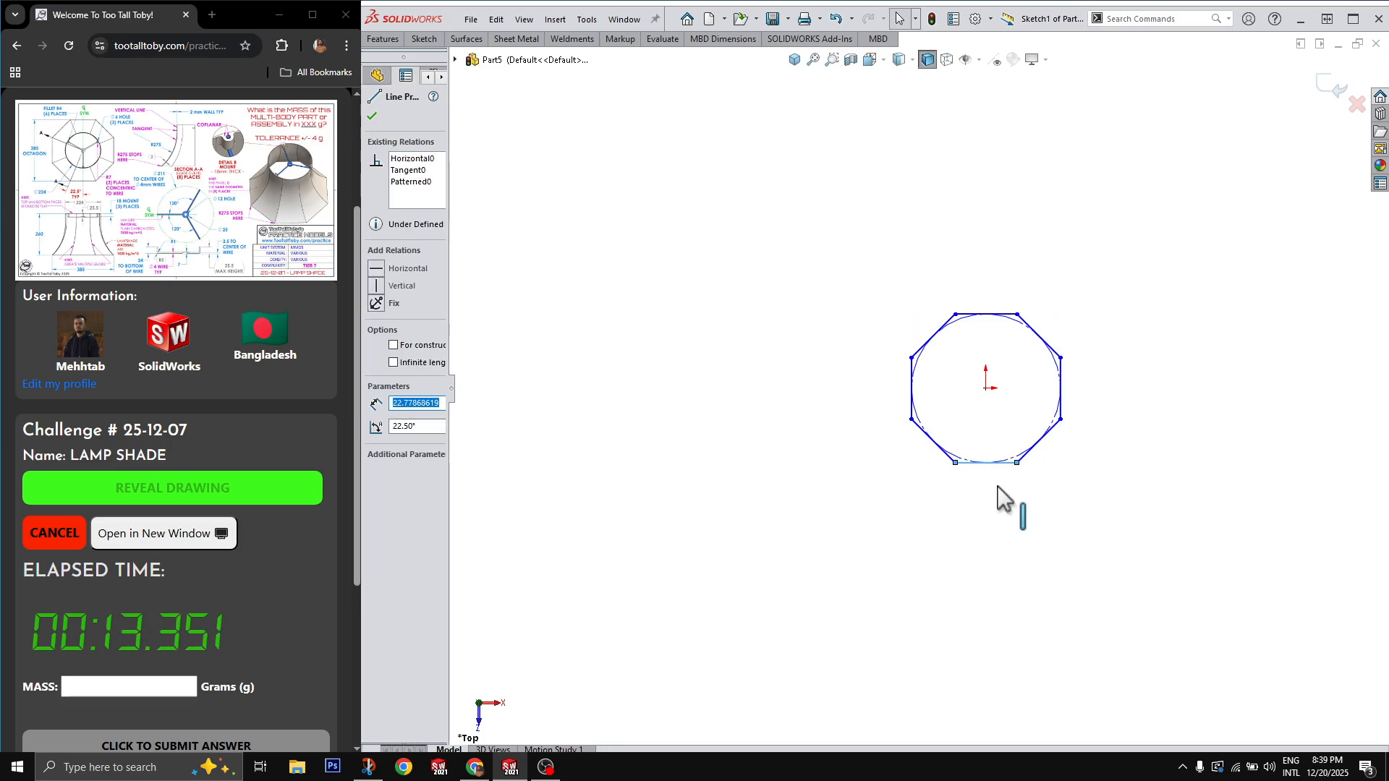
left_click(1010, 559)
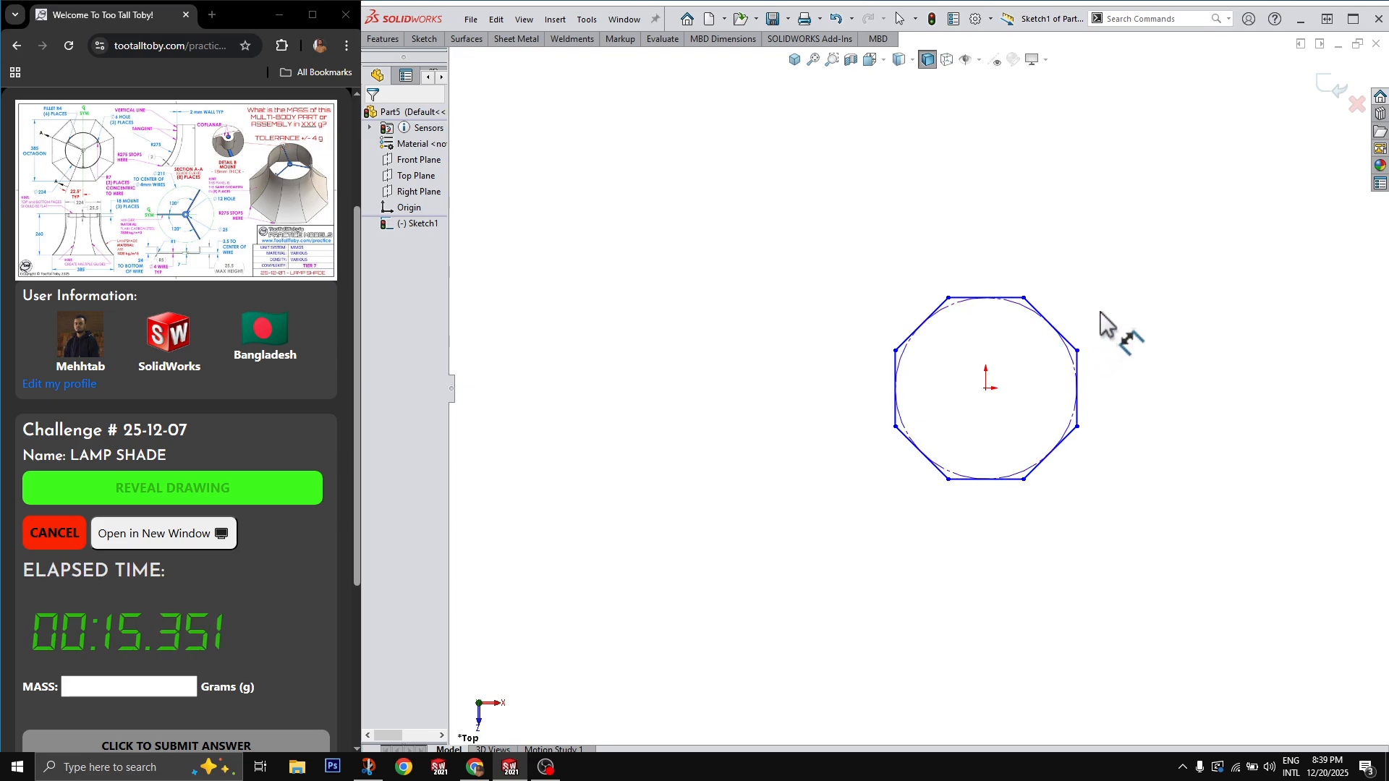
left_click(1071, 362)
left_click(1107, 315)
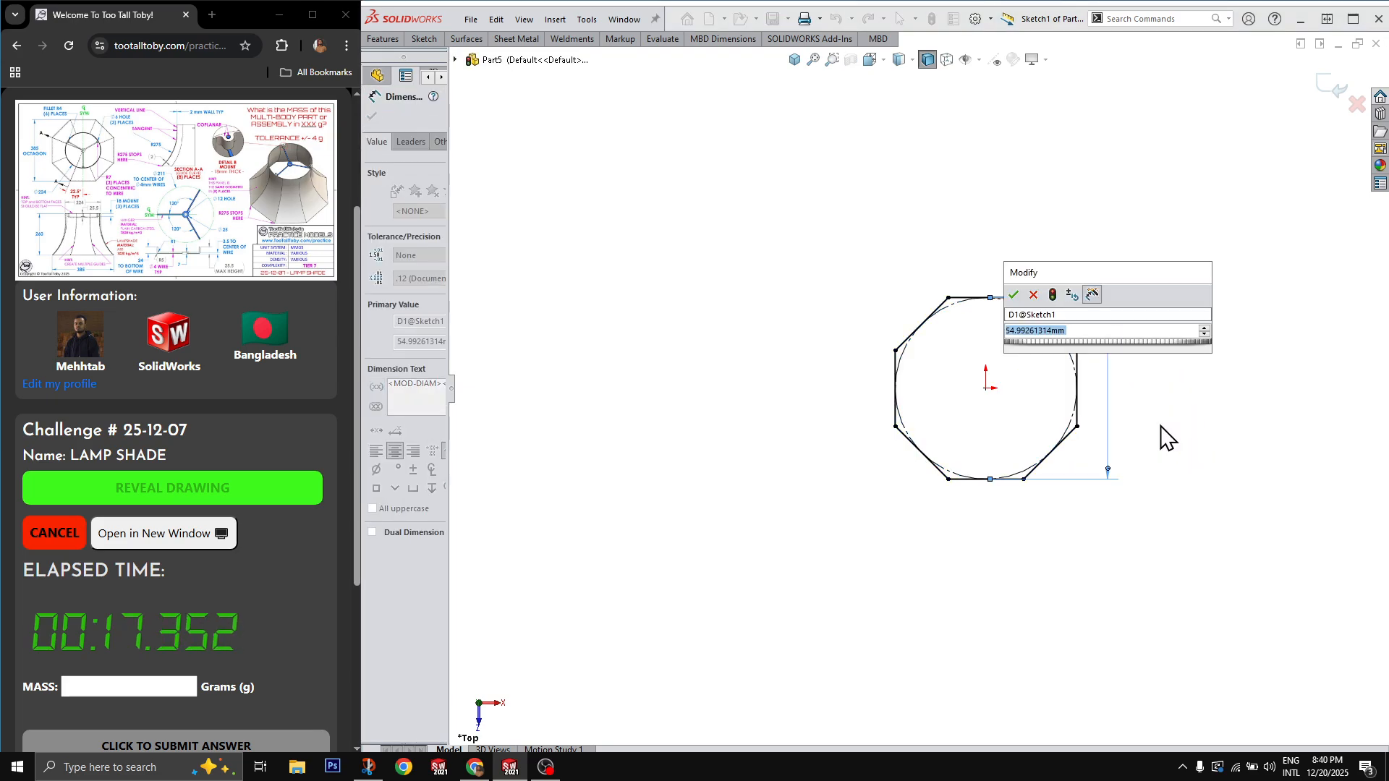
type("385")
key("Return")
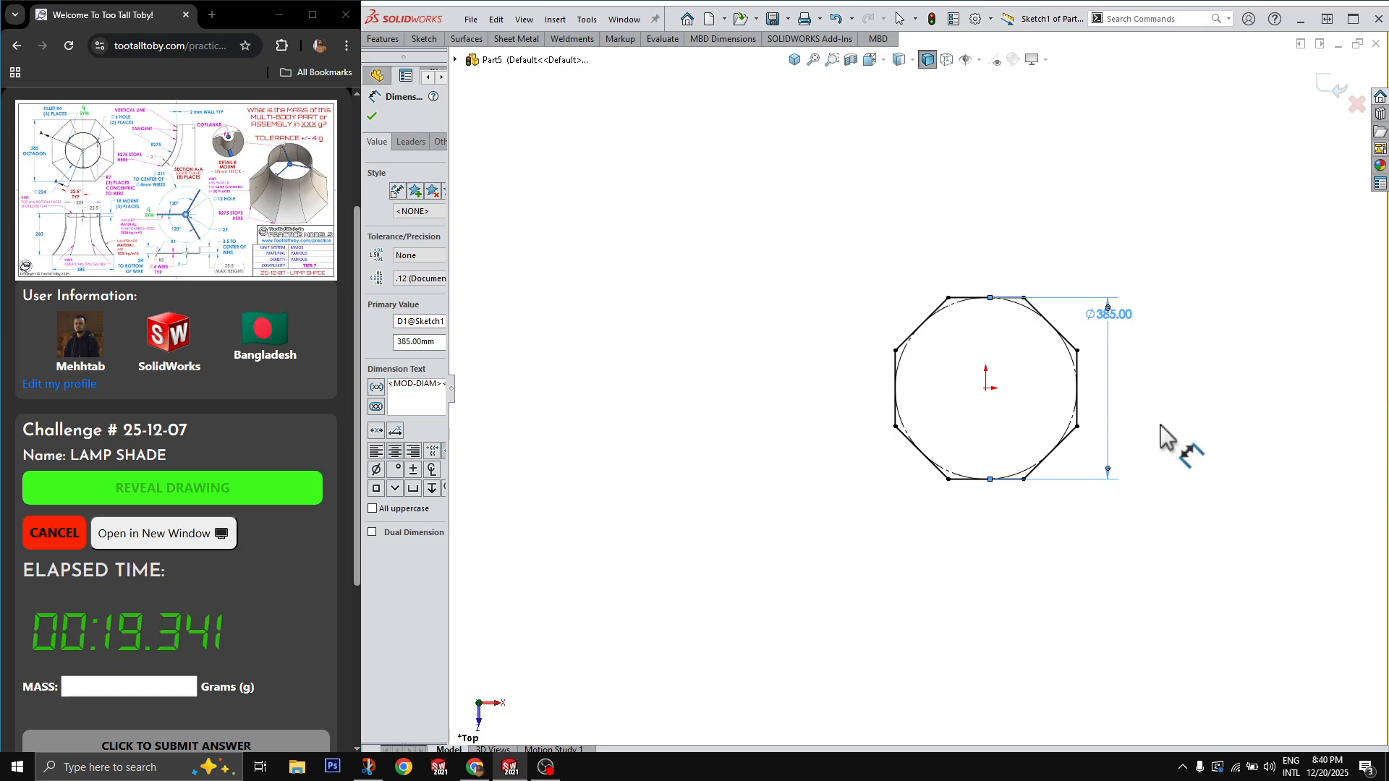
Draw two lines from the origin to the endpoints of the octagon's lower side, finishing the sketch.
key("Escape")
key("l")
left_click(985, 388)
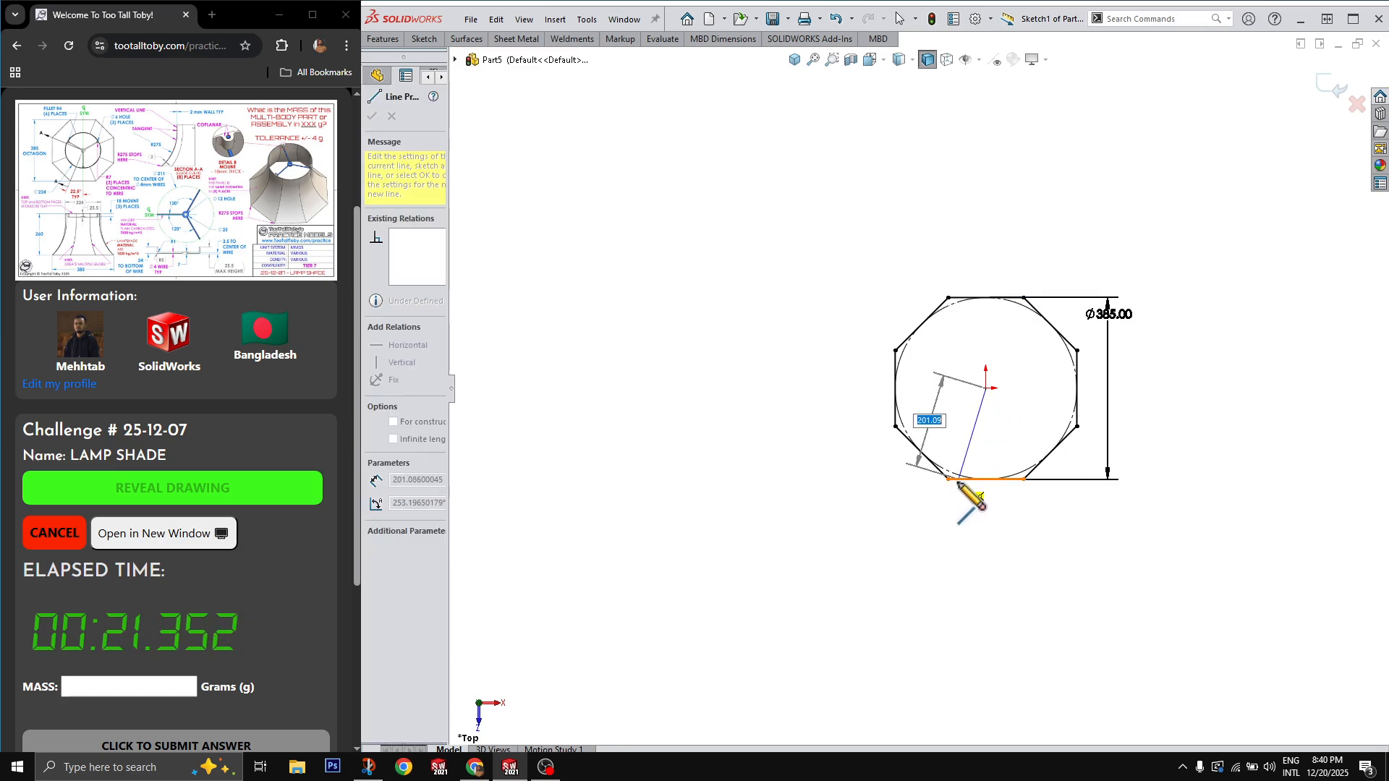
double_click(948, 479)
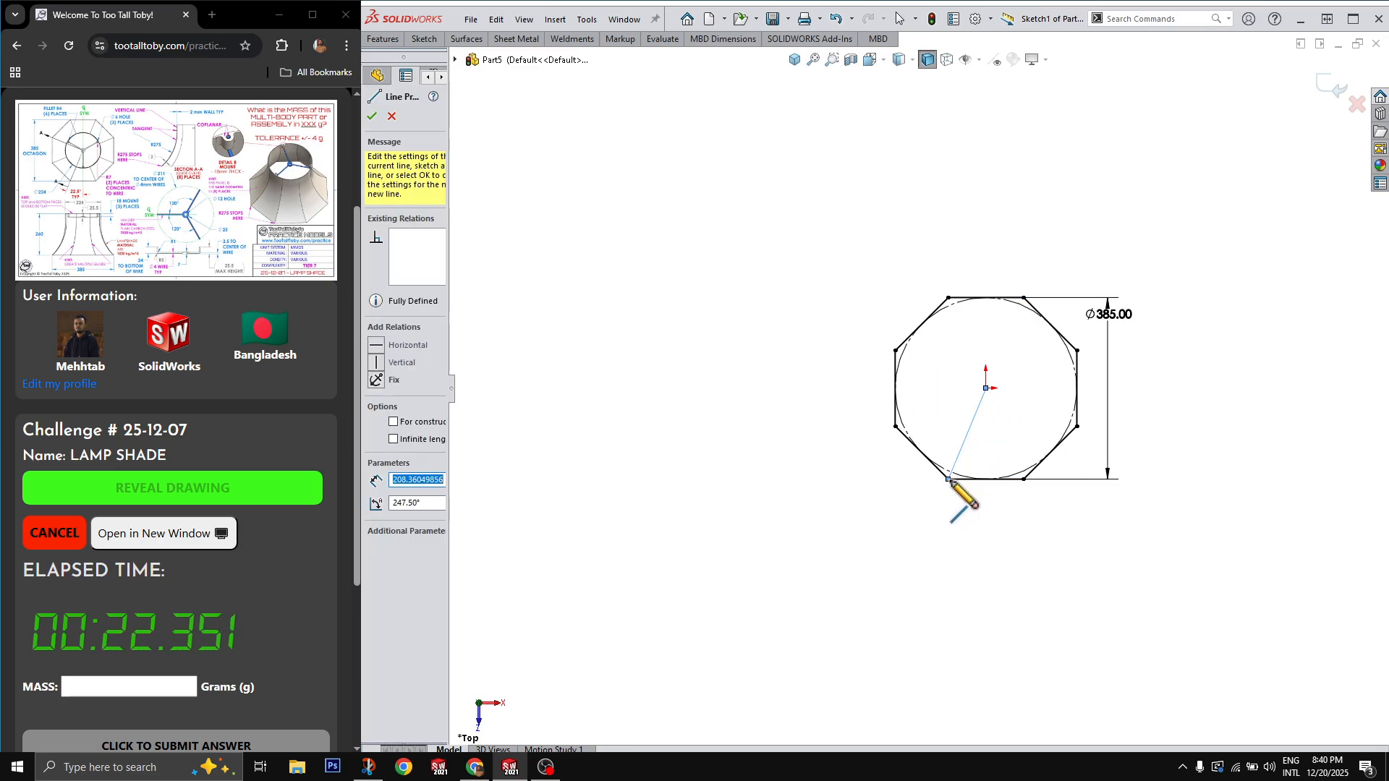
left_click(985, 388)
double_click(1024, 479)
key("Escape")
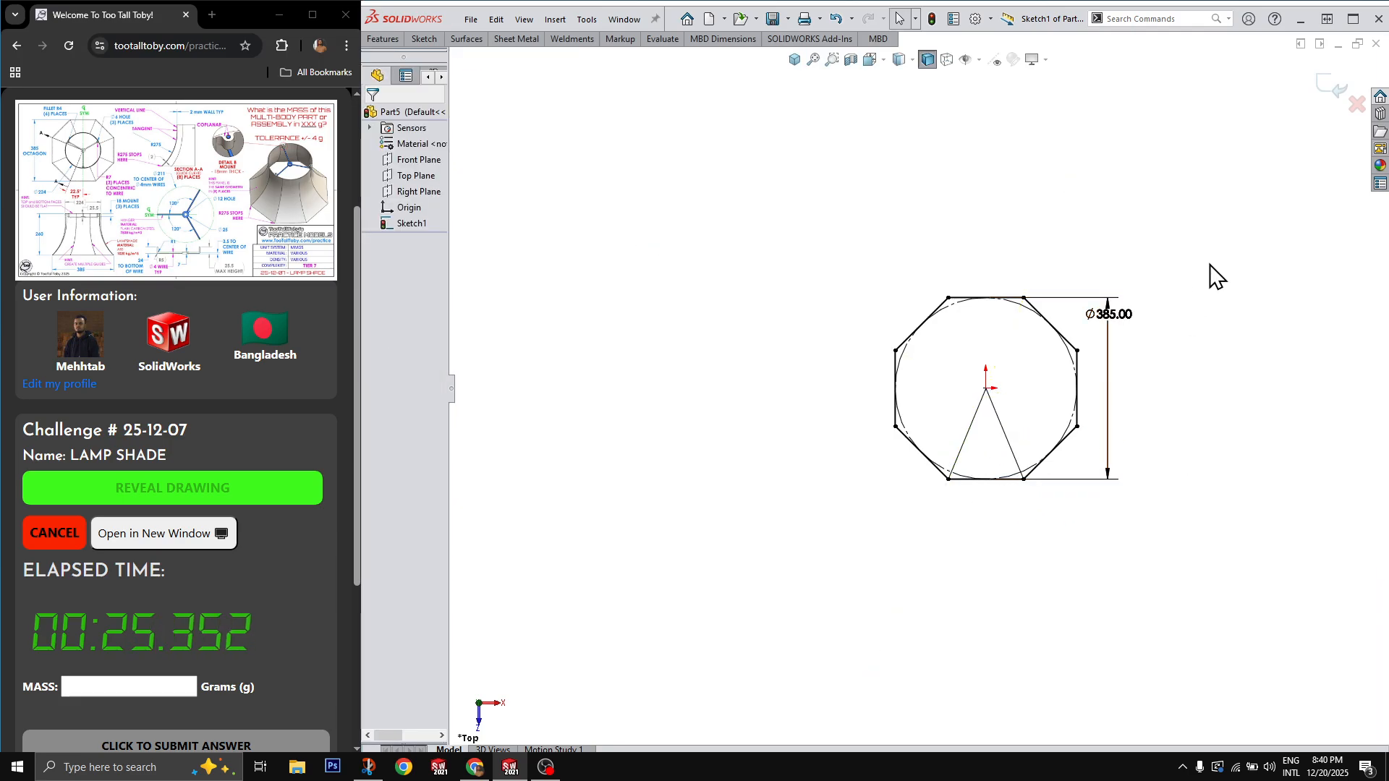
left_click(1337, 86)
Create a reference plane offset 260 mm above the Top Plane.
mouse_move(1023, 434)
middle_mouse_down()
mouse_move(1023, 248)
mouse_move(554, 307)
middle_mouse_up()
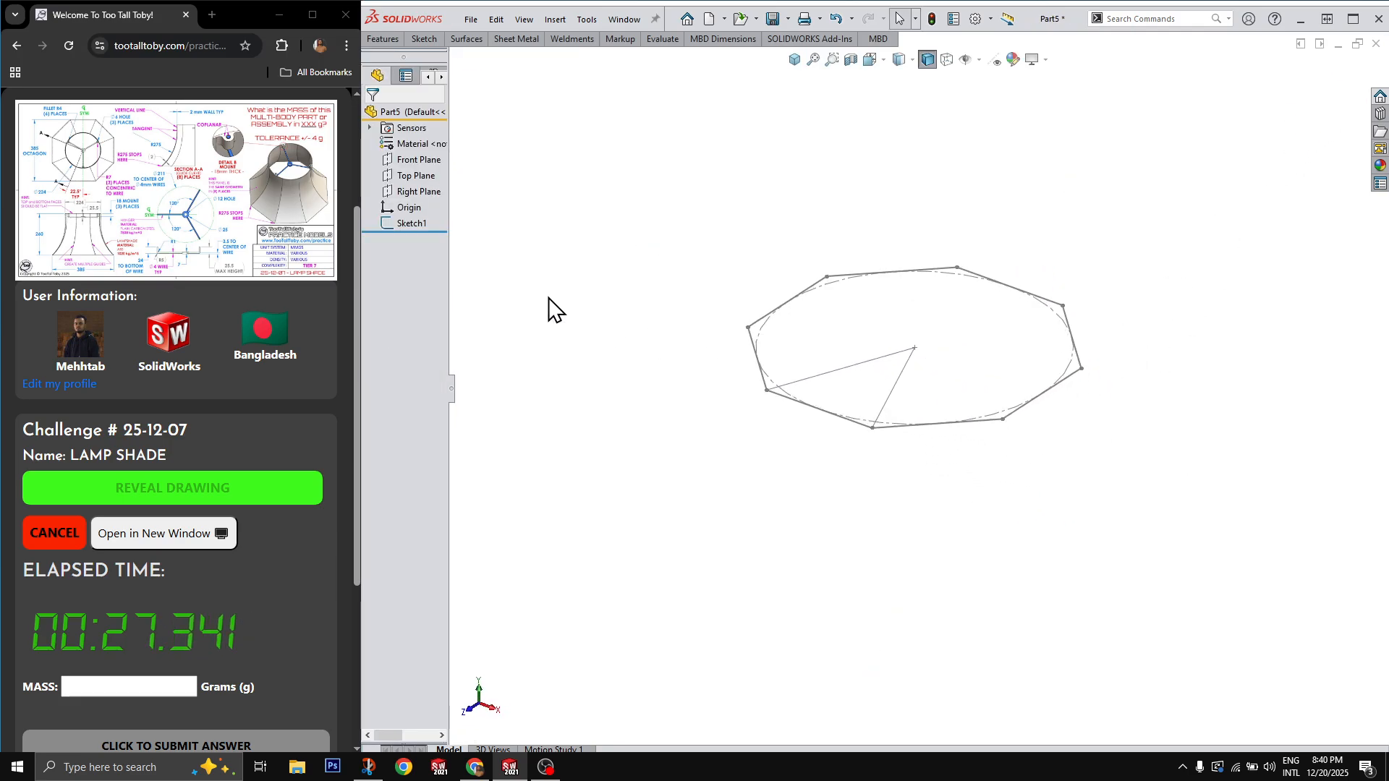
left_click(410, 176)
left_click_drag(944, 459, 944, 365, "ctrl")
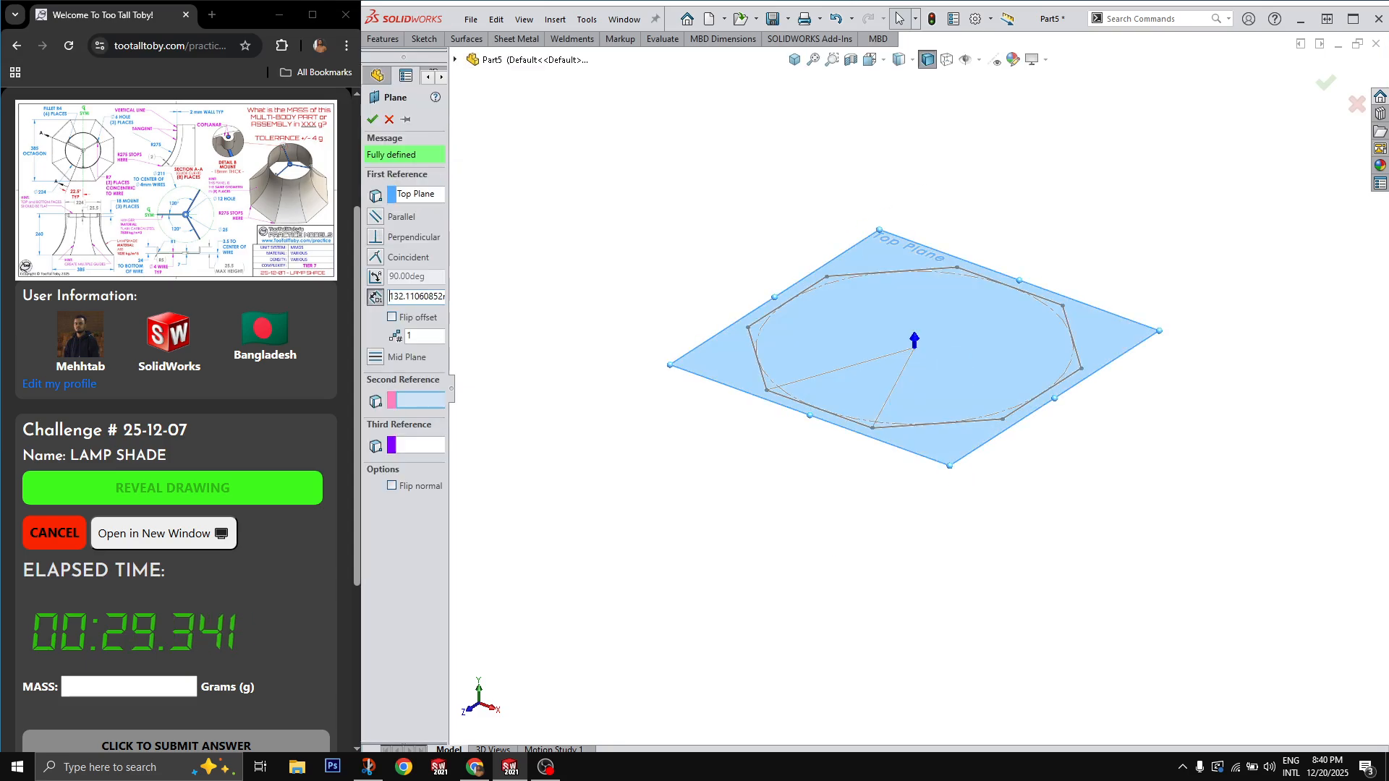
key("Return")
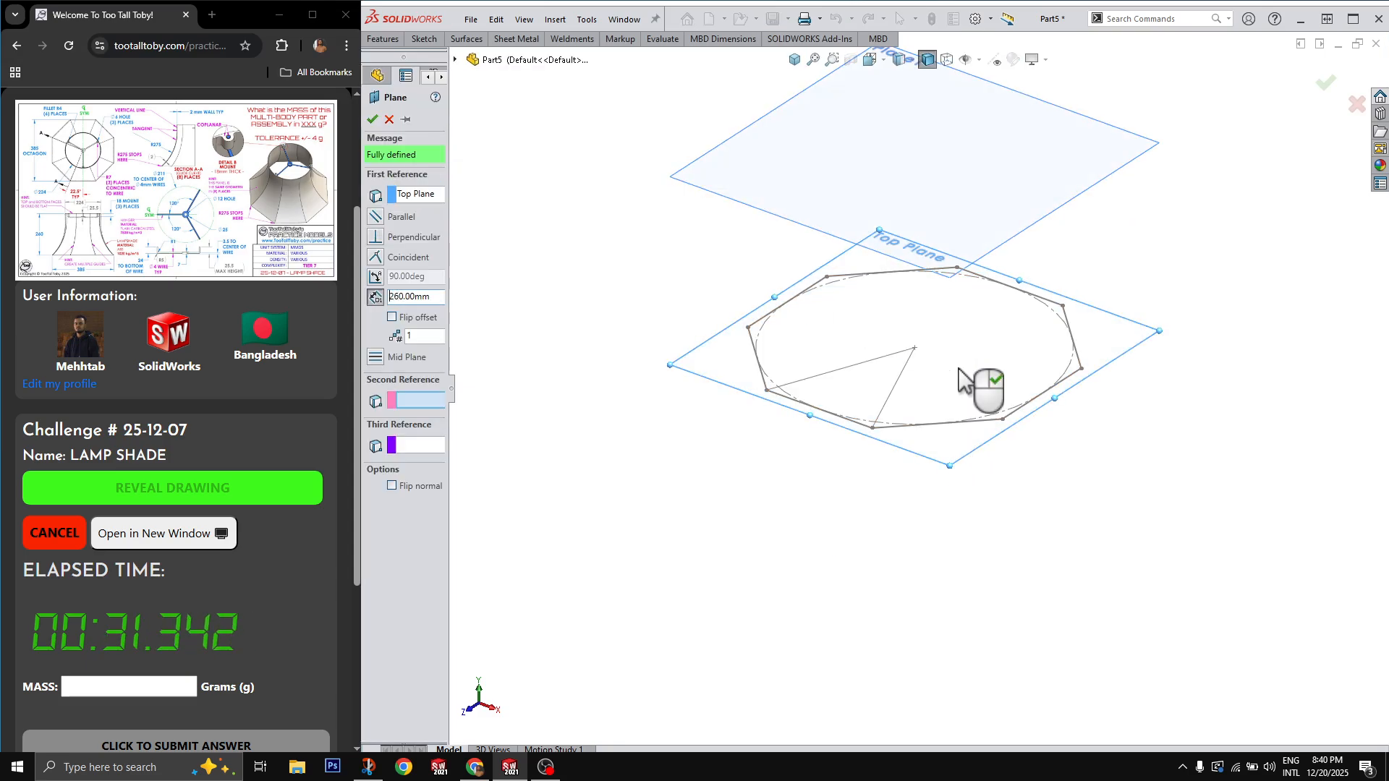
right_click(959, 369)
Sketch a 224 mm diameter circle centred on the origin on the new offset plane.
left_click(991, 199)
key("c")
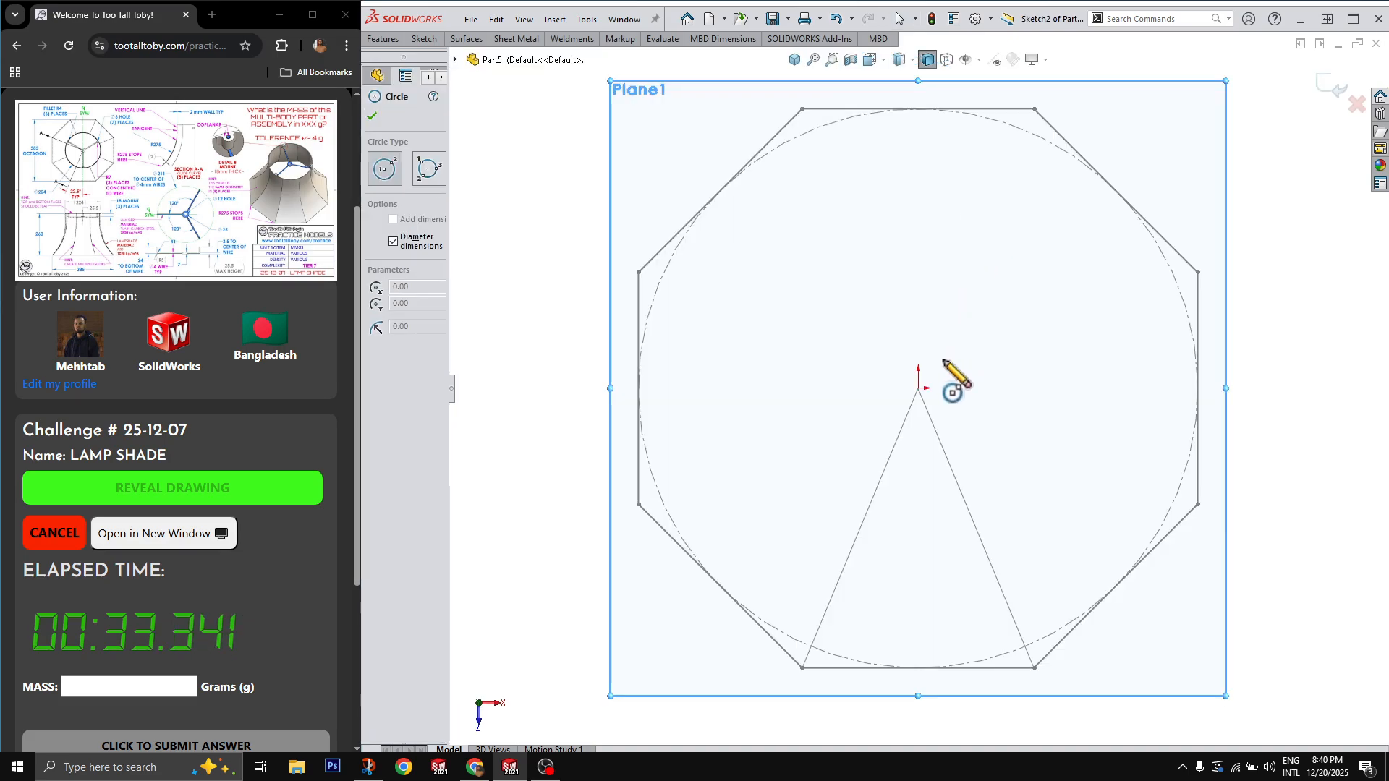
left_click(918, 389)
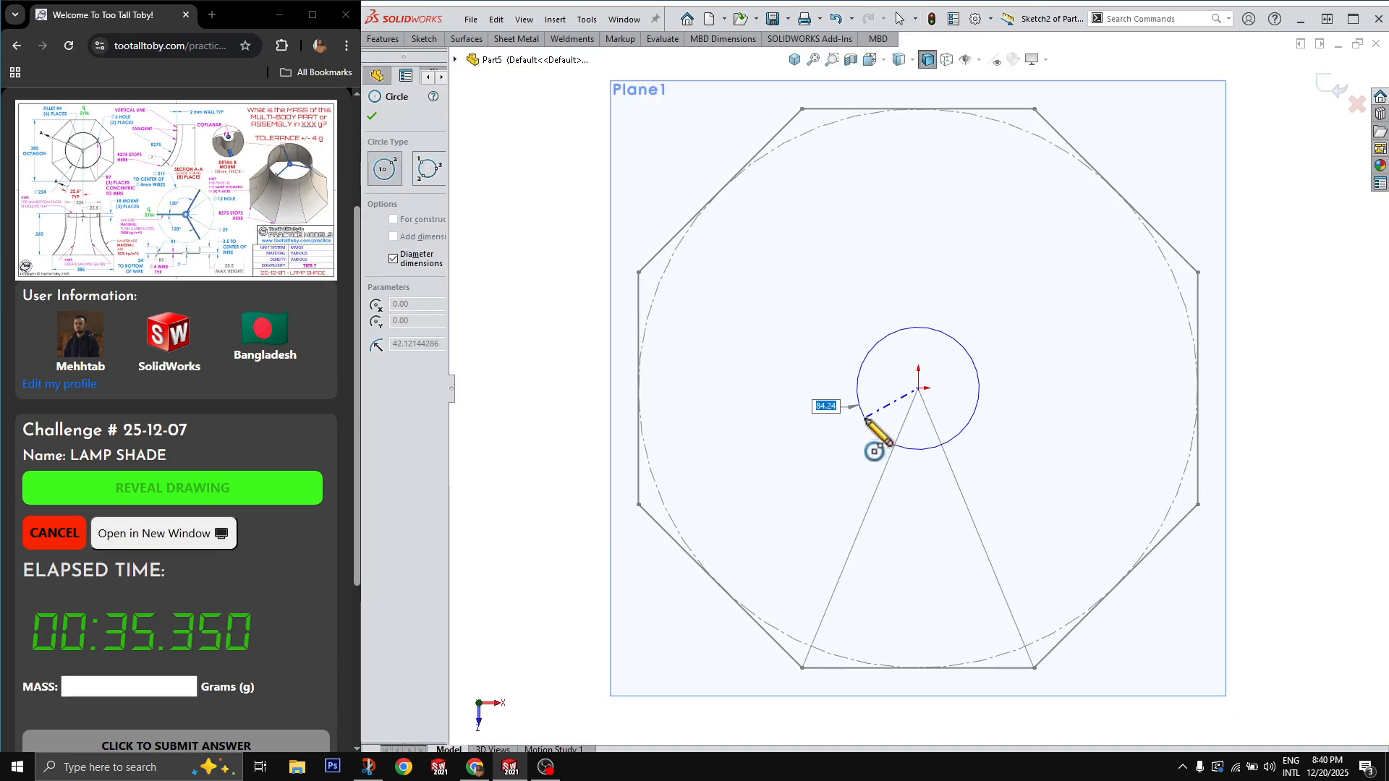
type("224")
key("Return")
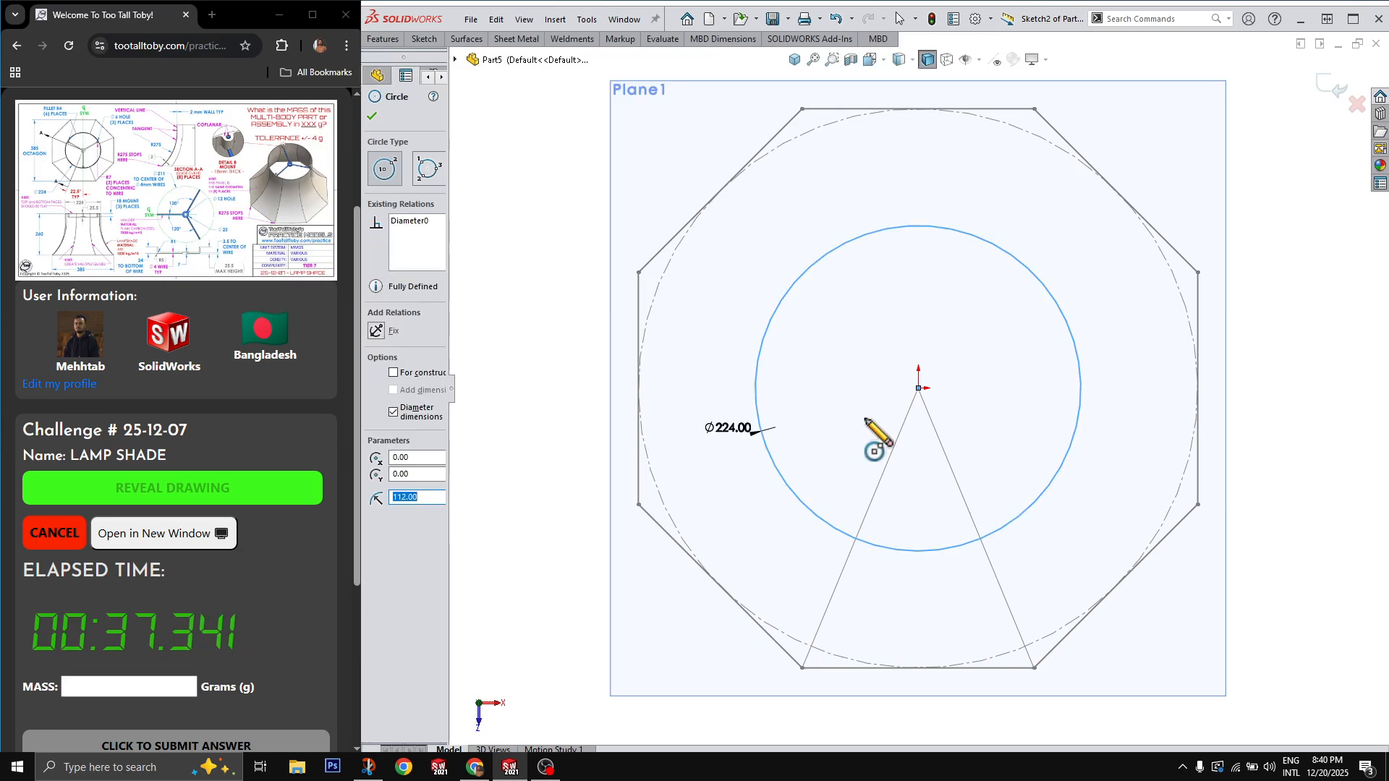
key("Escape")
Convert the octagon sketch's two radial lines into entities of the circle sketch.
left_click(896, 438)
key("e")
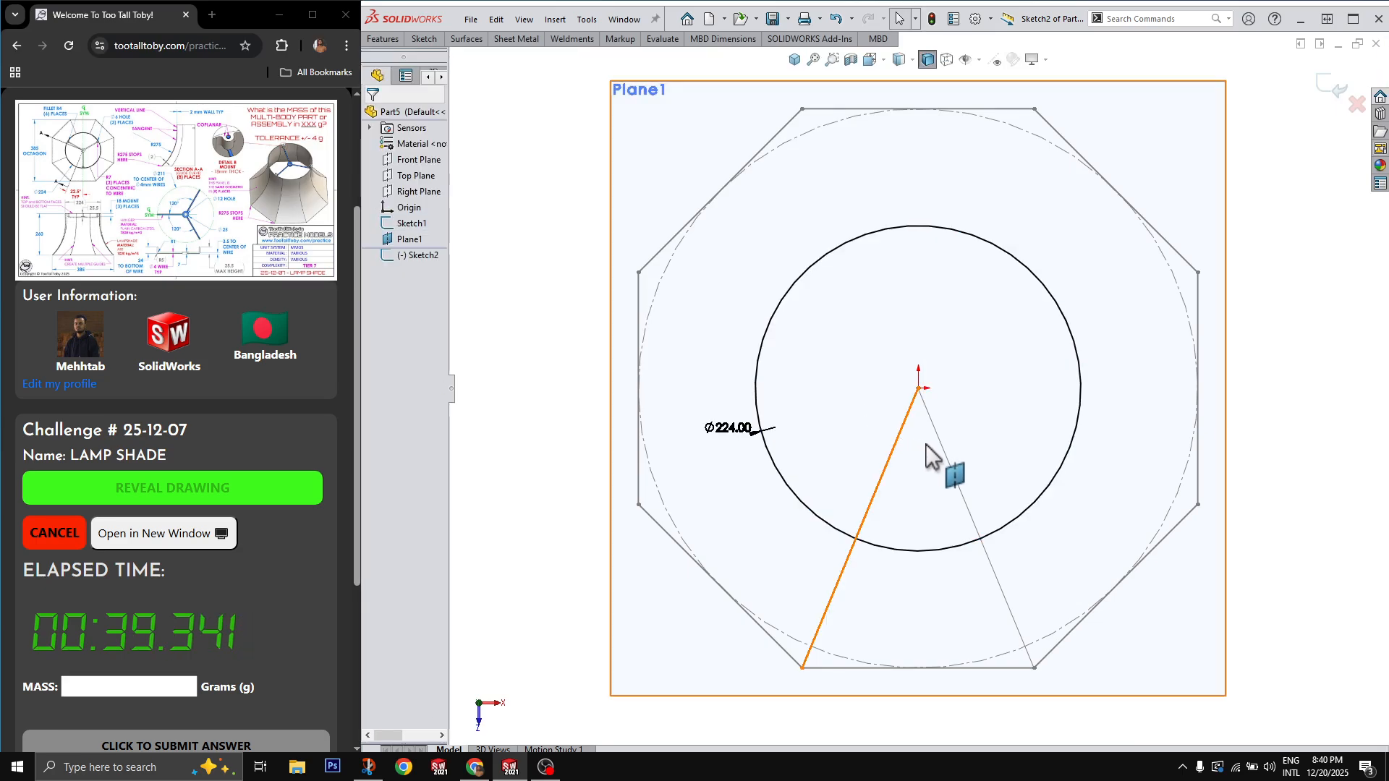
left_click(943, 448)
key("e")
Trim the circle and radial lines down to the closed sector between them, finishing the sketch.
key("t")
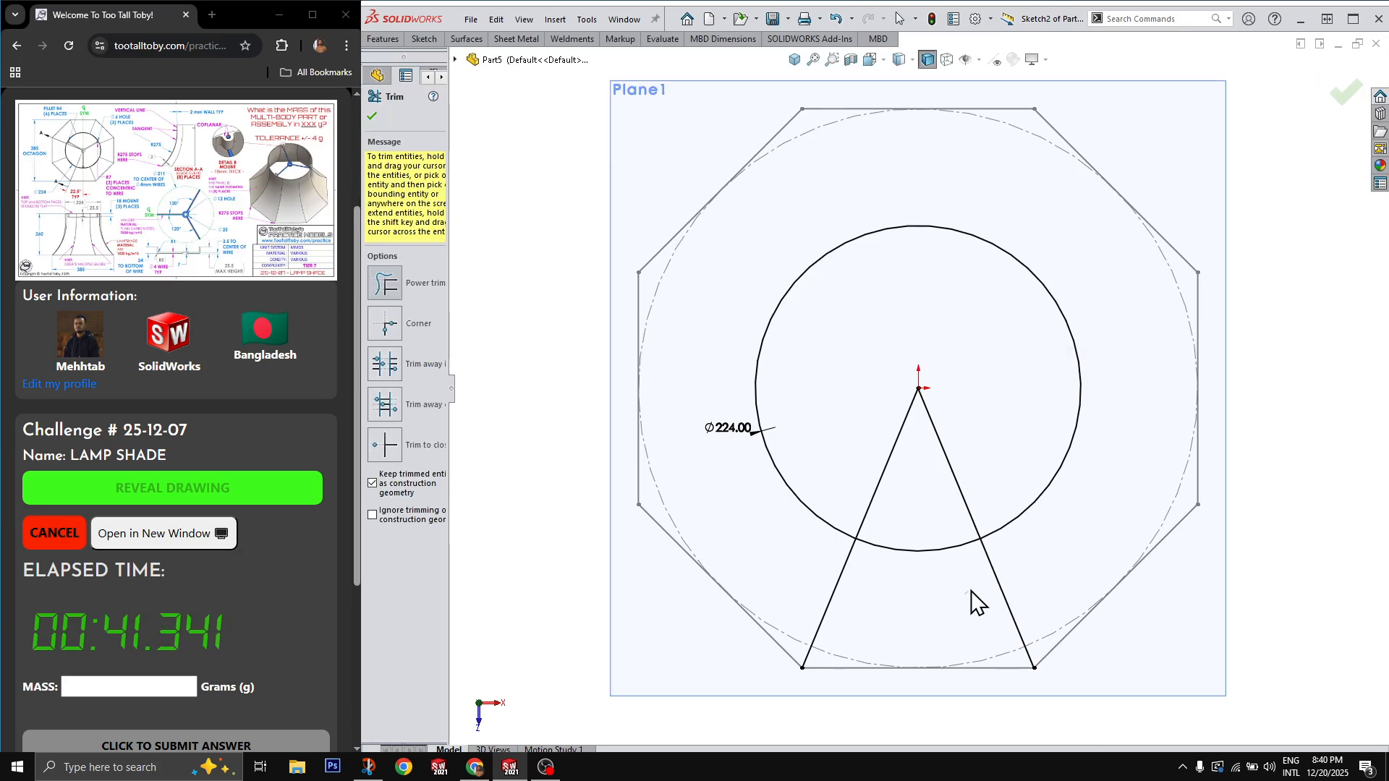
mouse_move(972, 593)
left_mouse_down()
mouse_move(991, 430)
mouse_move(961, 369)
left_mouse_up()
mouse_move(781, 501)
left_mouse_down()
mouse_move(841, 617)
mouse_move(821, 562)
left_mouse_up()
left_click_drag(724, 553, 1014, 420)
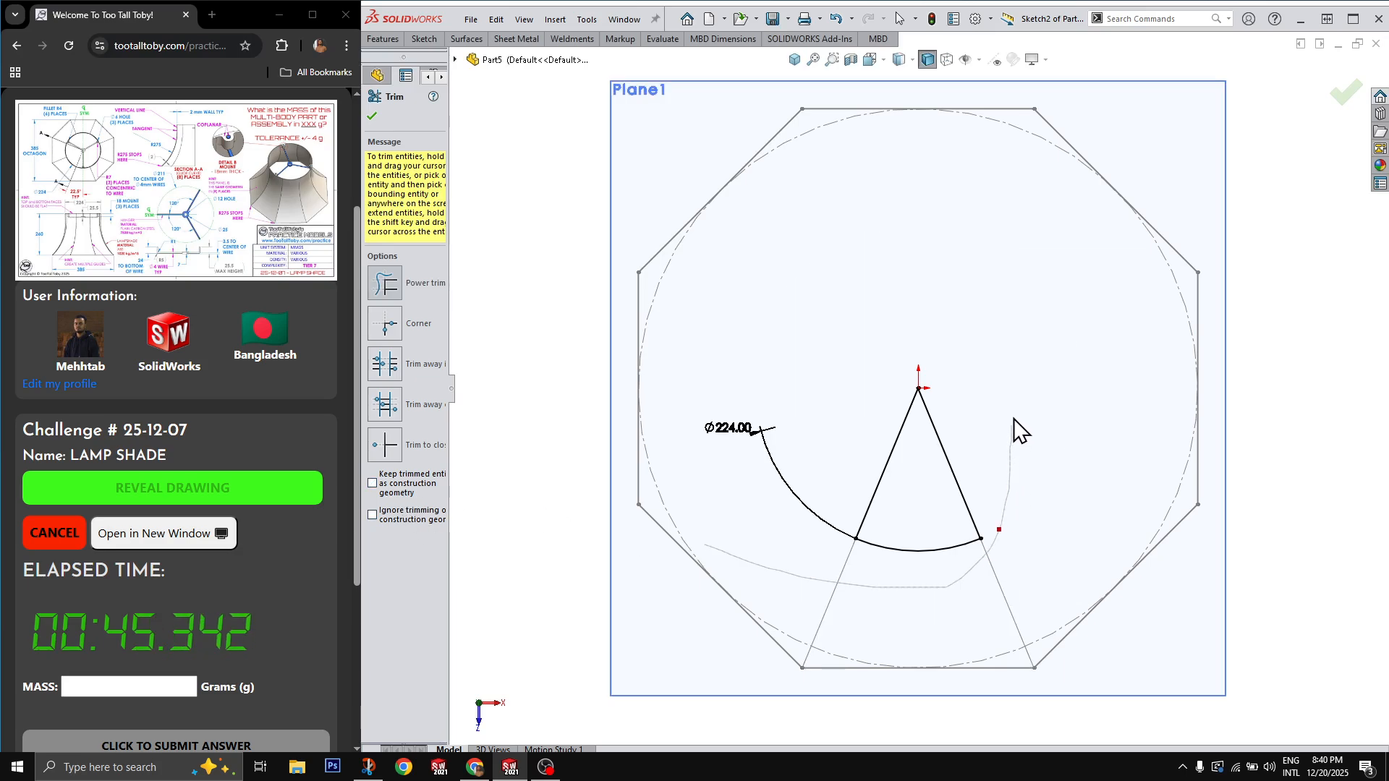
left_click_drag(814, 445, 796, 492)
key("Escape")
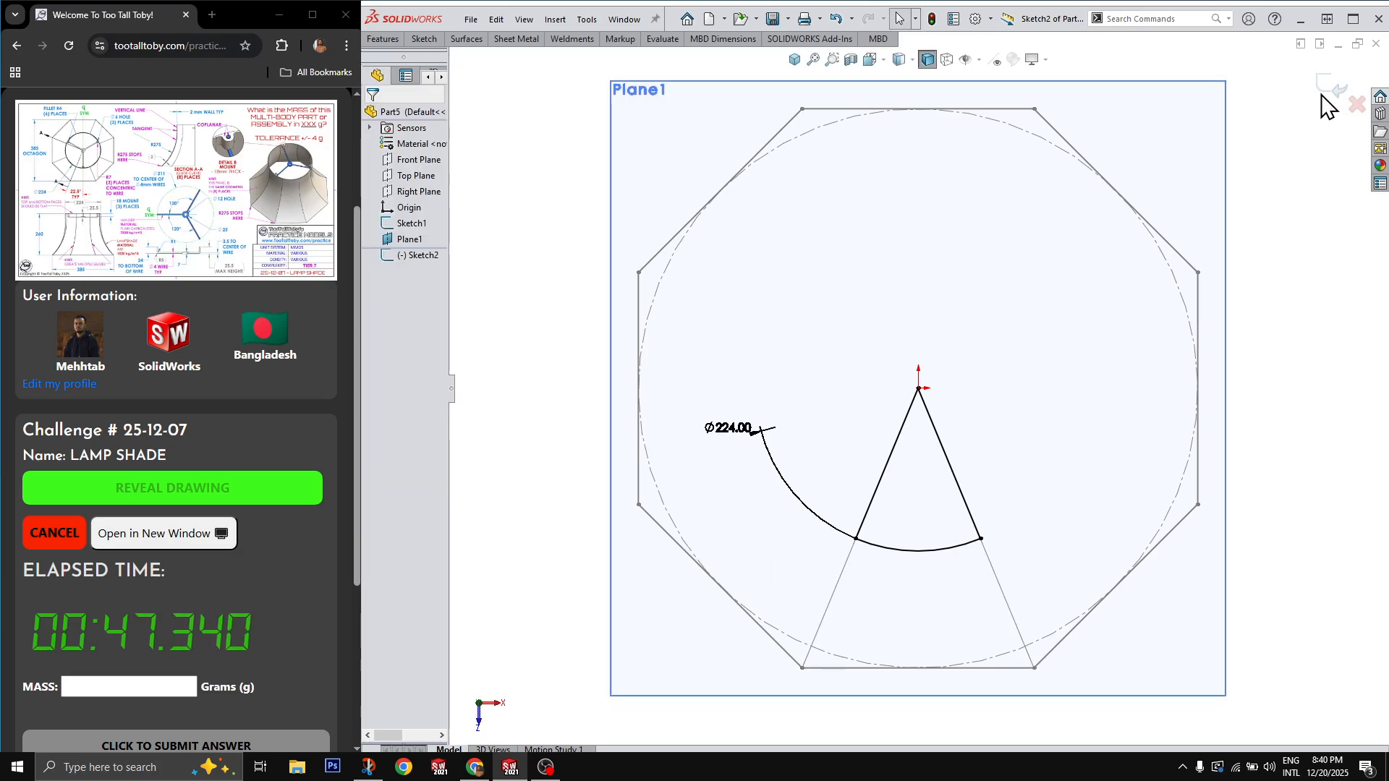
left_click(1324, 92)
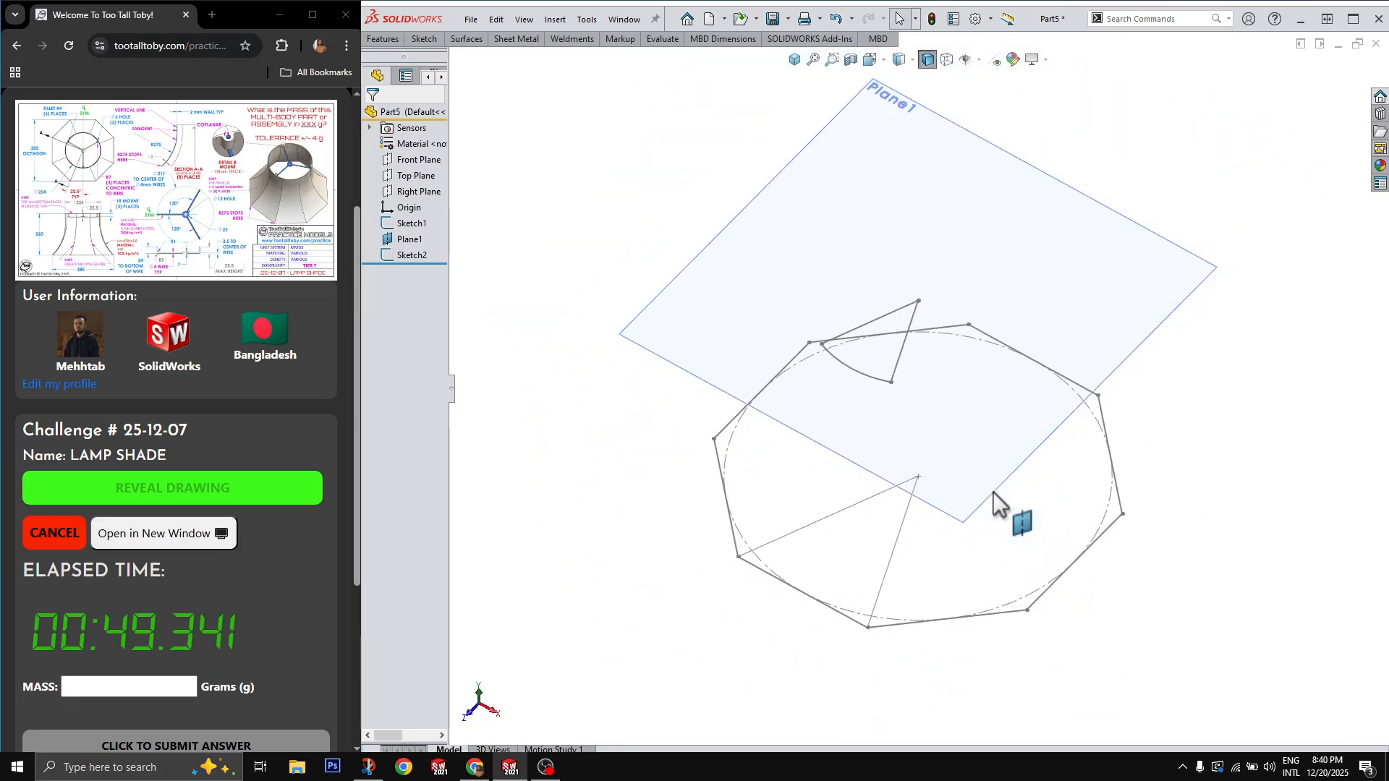
Convert the octagon's lower side and both radial lines into a new Top Plane sketch, then hide the upper offset plane.
left_click(416, 176)
left_click(456, 153)
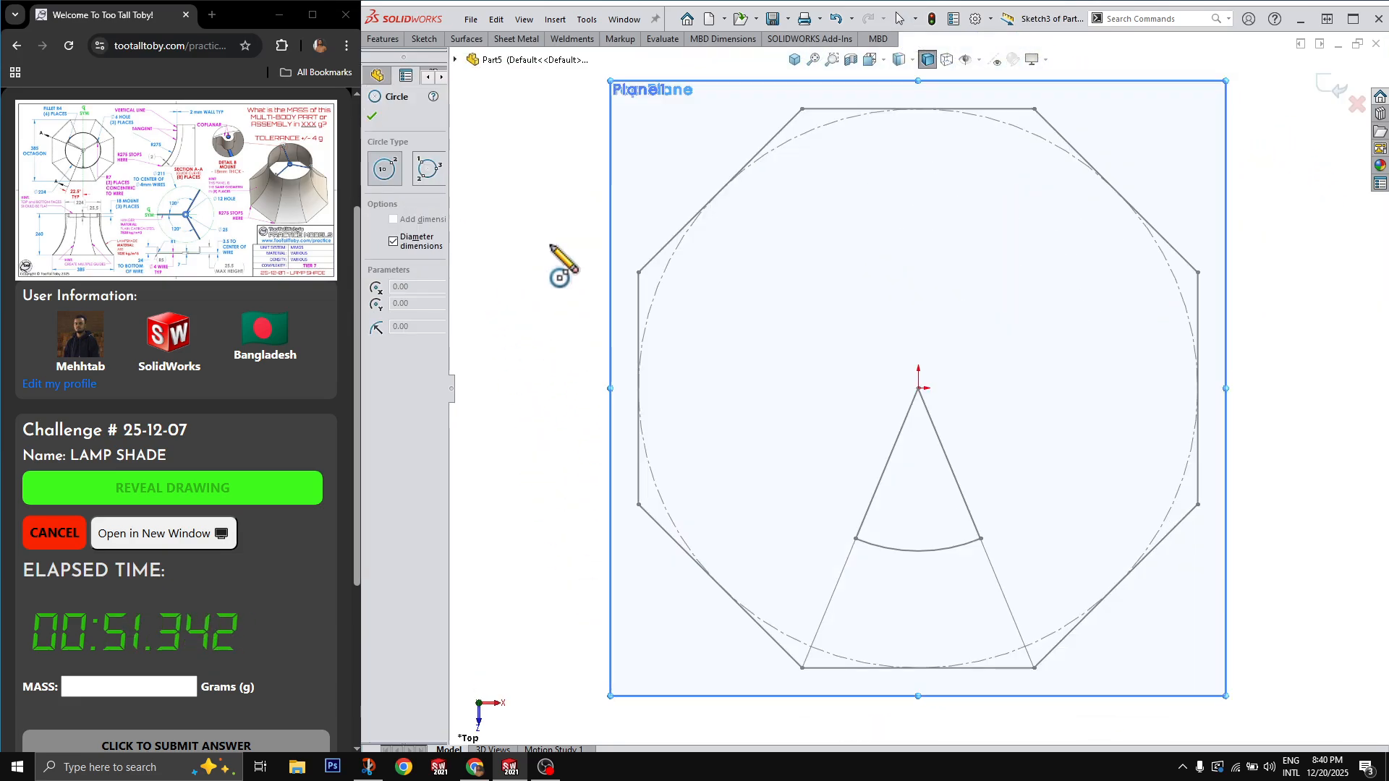
mouse_move(561, 269)
middle_mouse_down()
mouse_move(867, 371)
mouse_move(851, 572)
middle_mouse_up()
left_click(852, 571)
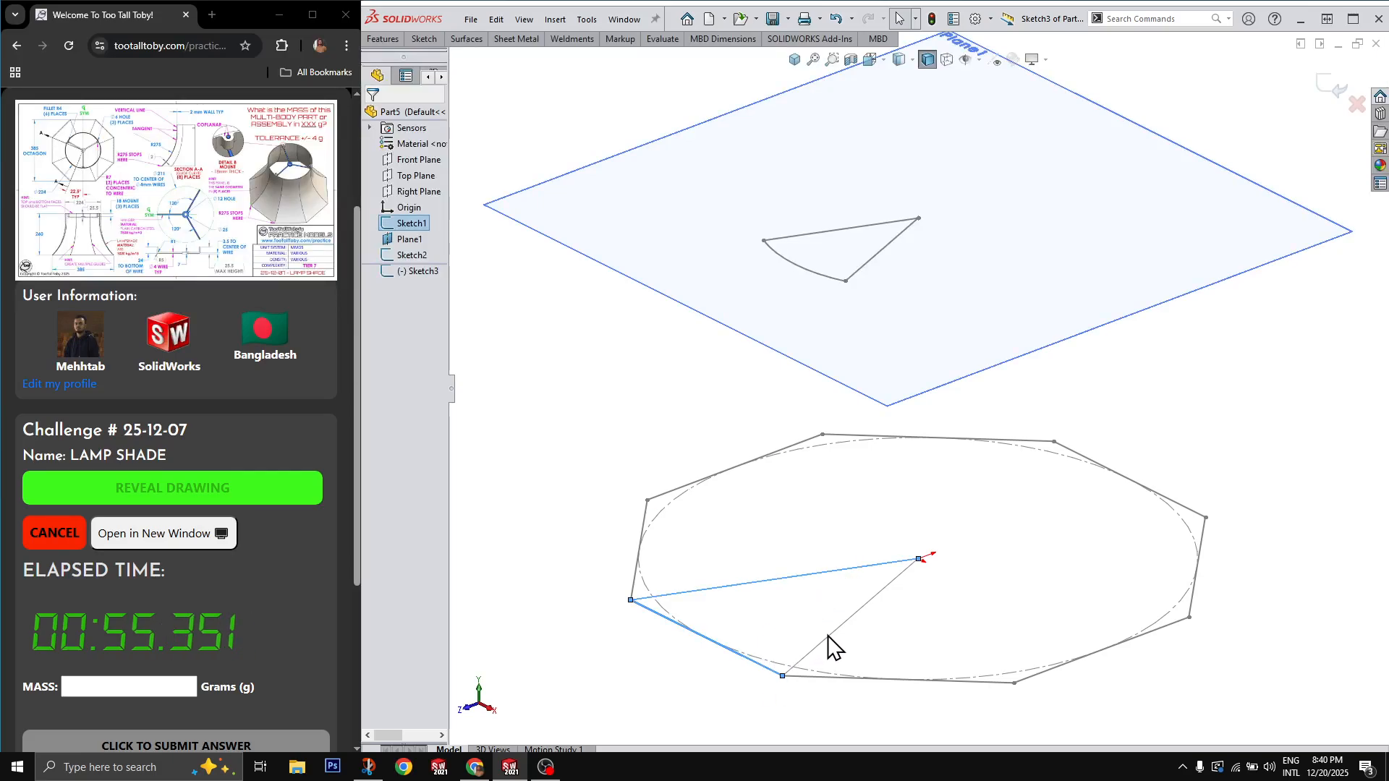
key("c")
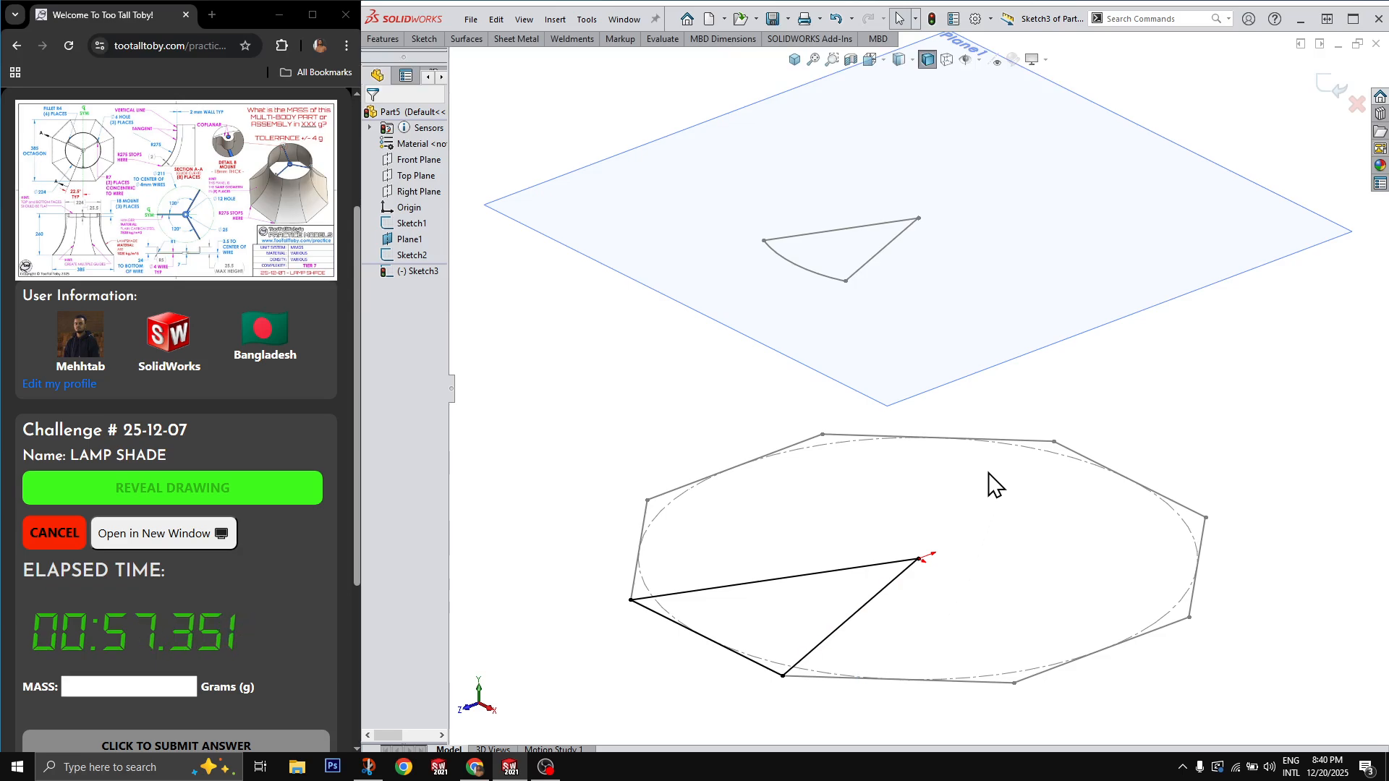
middle_click_drag(995, 483, 1198, 199)
left_click(1330, 85)
left_click(1119, 277)
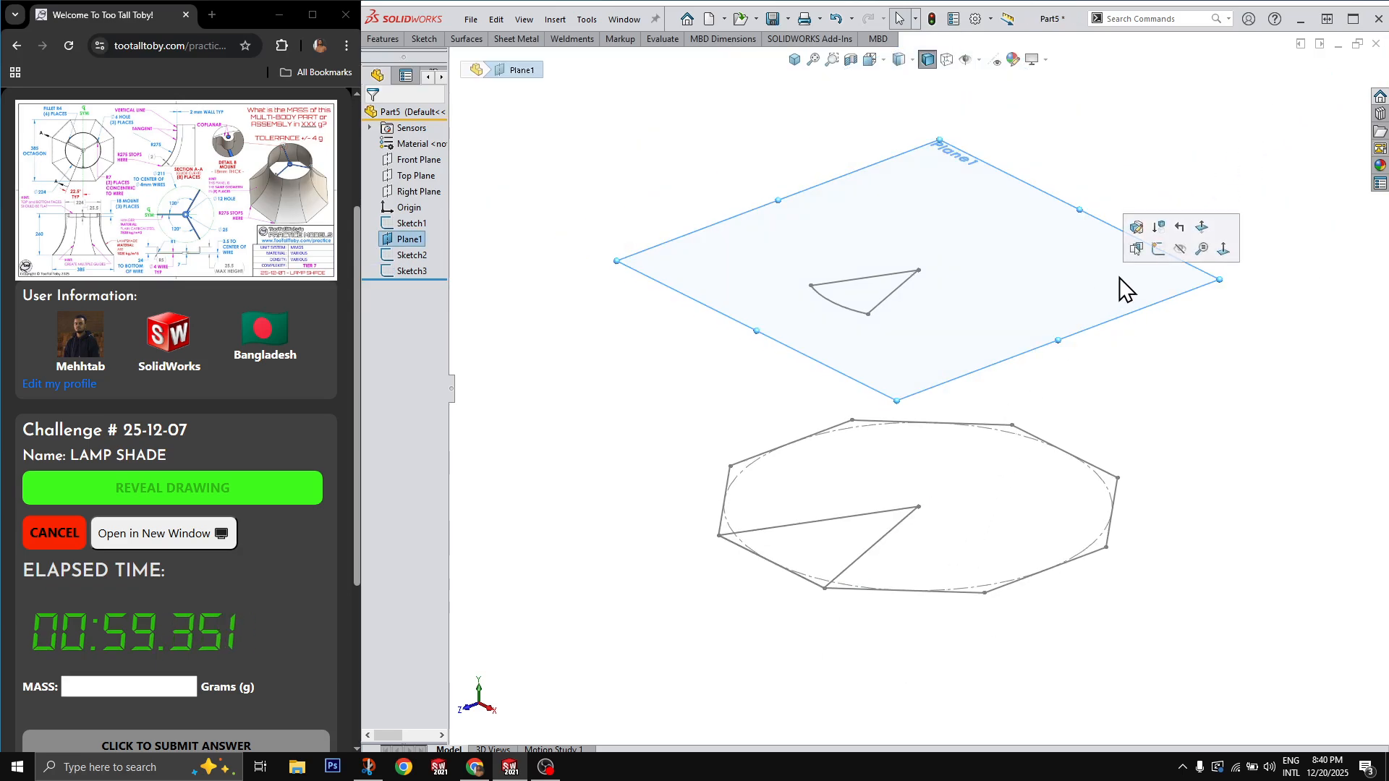
left_click(1177, 253)
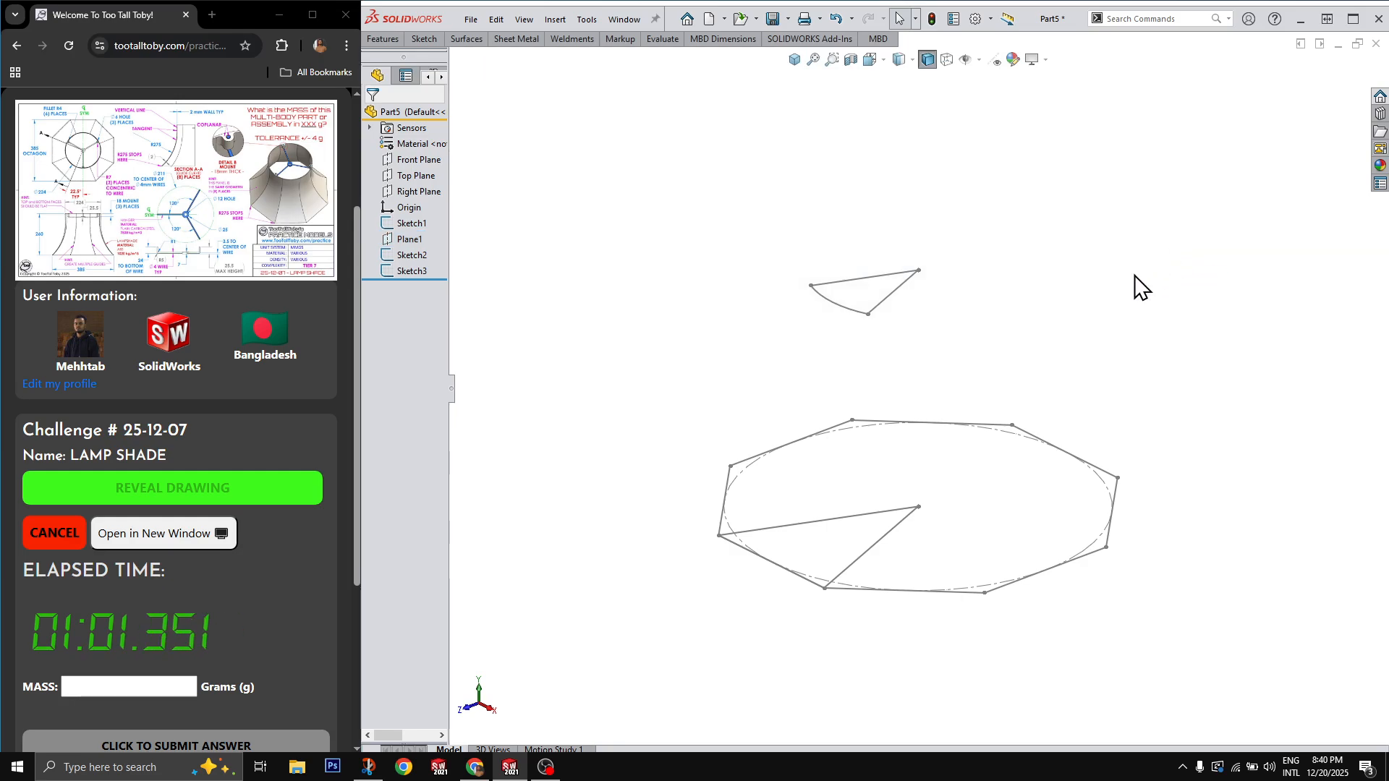
Create a plane through one radial edge of the upper sector, perpendicular to the Top Plane.
middle_click_drag(930, 347, 896, 333)
left_click(872, 294)
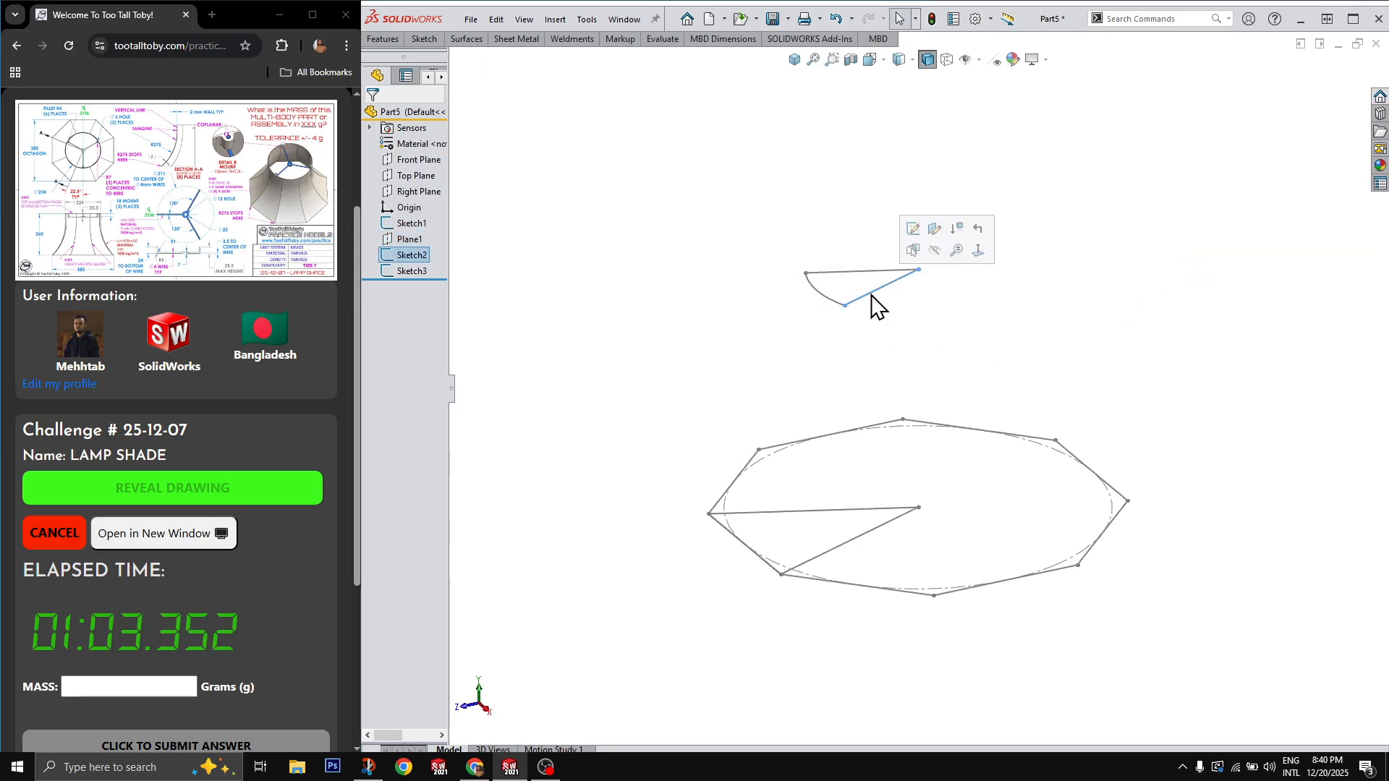
left_click(419, 176, "ctrl")
key("s")
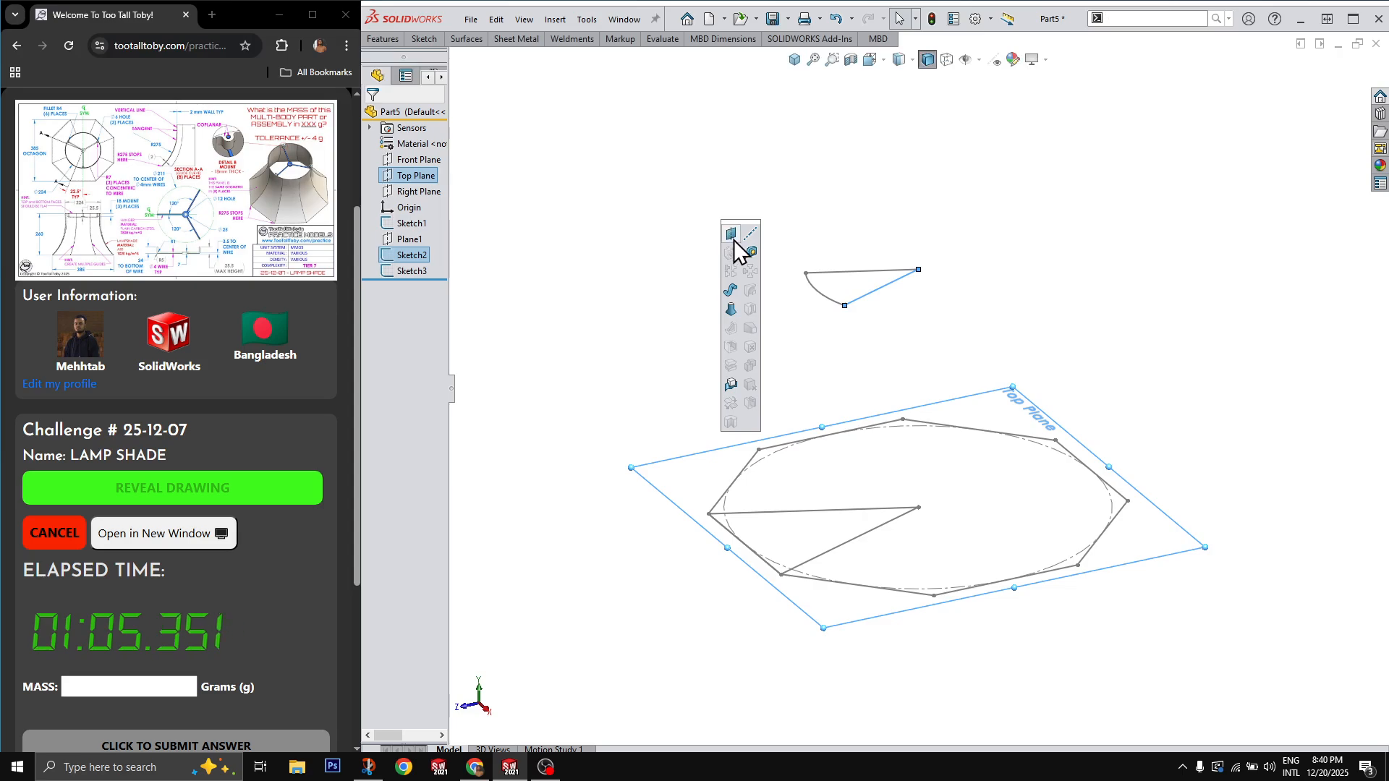
left_click(730, 252)
left_click(1329, 87)
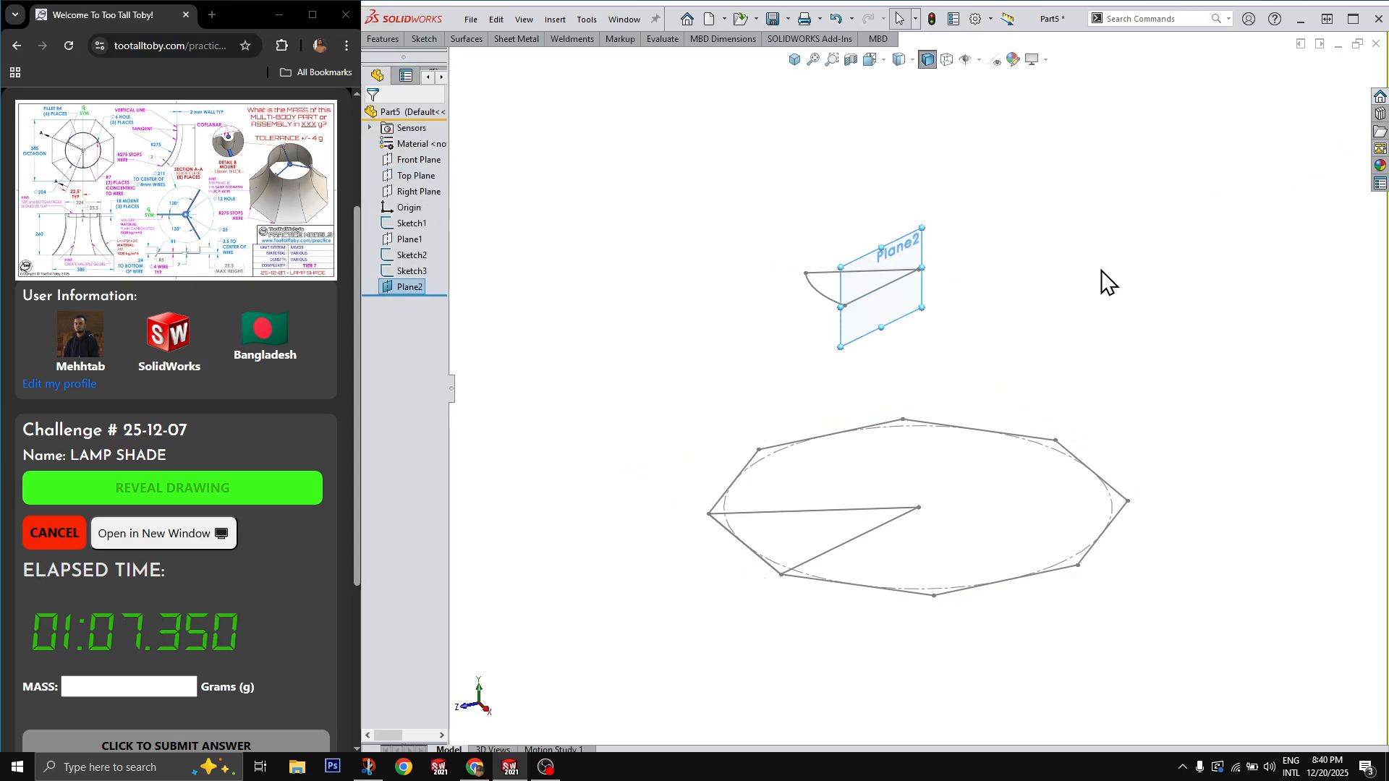
On the new plane, sketch a vertical line down from the sector's arc endpoint and continue it with a 275 mm radius tangent arc.
key("l")
mouse_move(1020, 313)
middle_mouse_down()
mouse_move(1048, 403)
mouse_move(1011, 459)
mouse_move(780, 431)
mouse_move(802, 332)
middle_mouse_up()
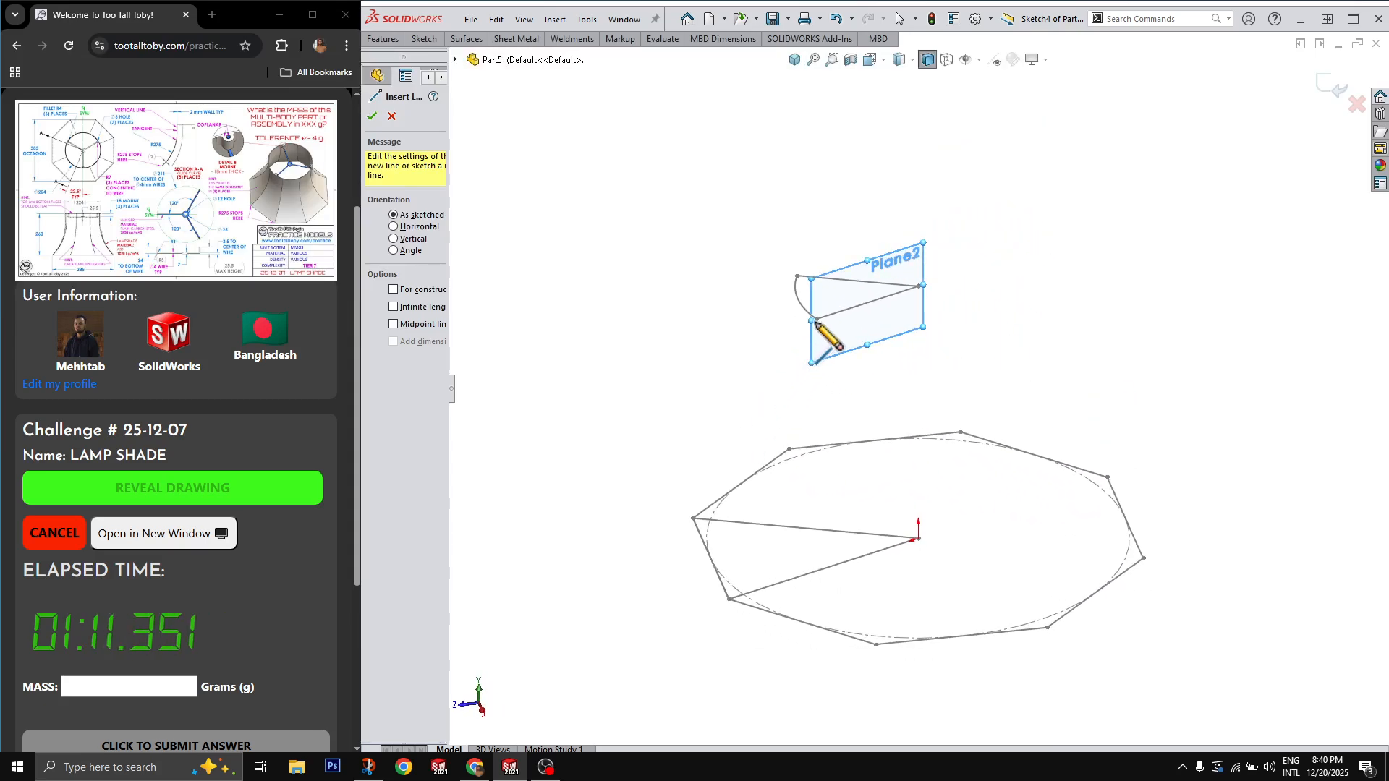
left_click(817, 318)
left_click(816, 375)
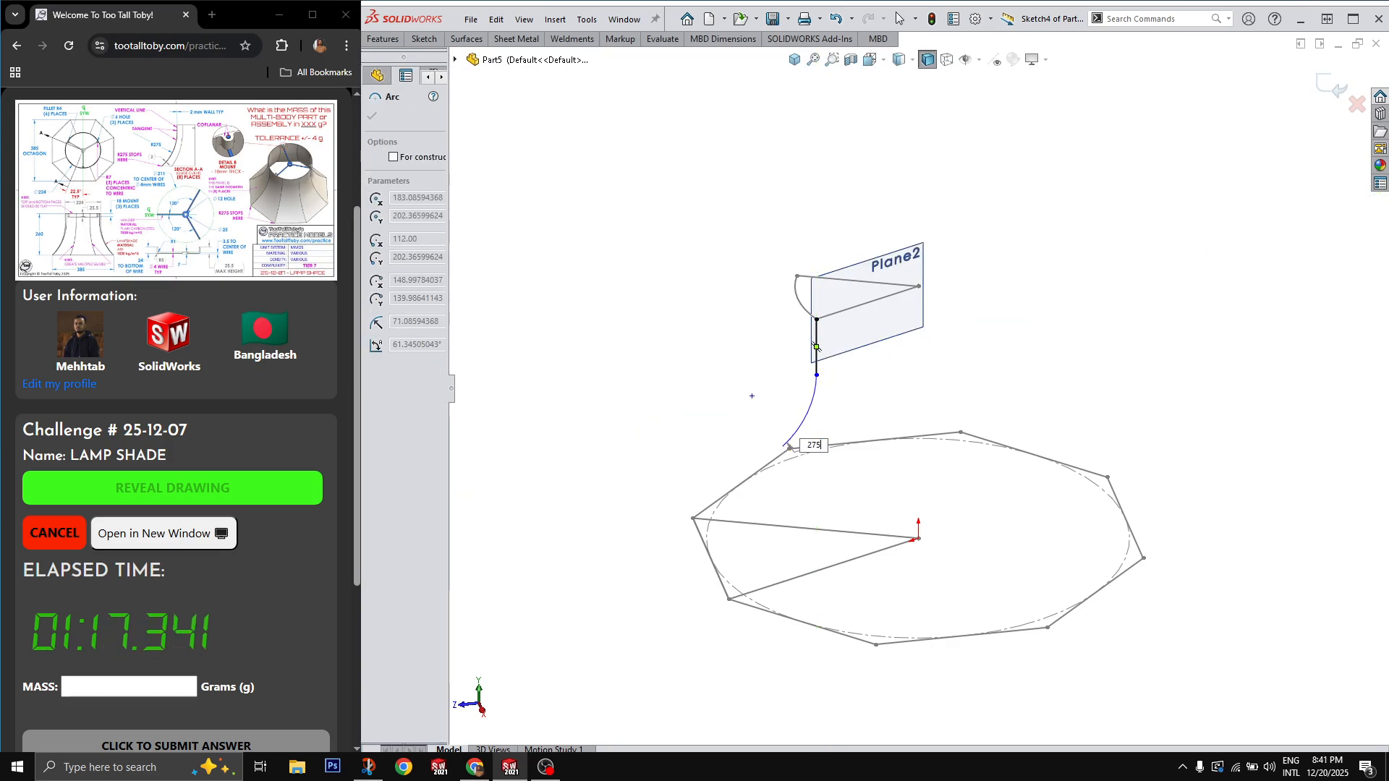
key("Return")
left_click(762, 494)
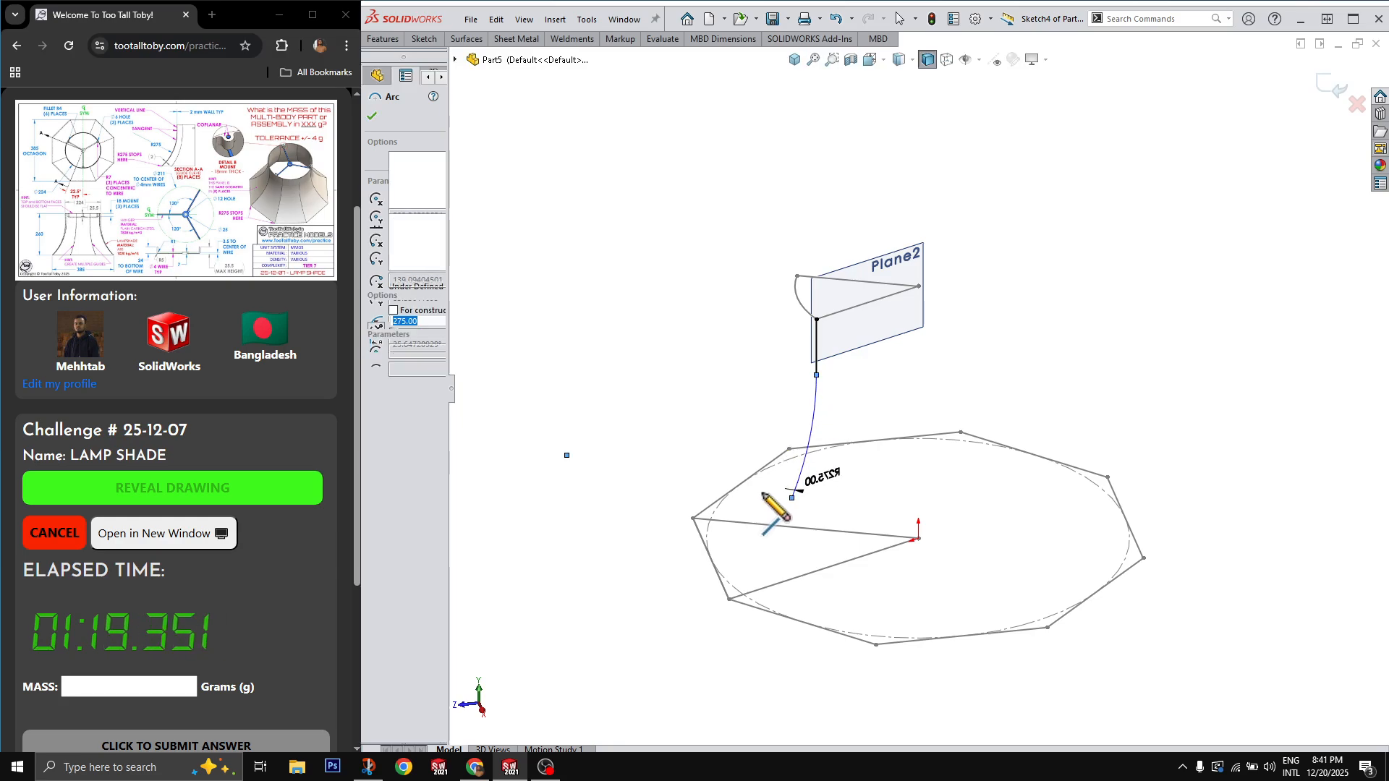
key("Escape")
Make the arc's lower endpoint coincident with the octagon corner below it and finish the sketch.
left_click(792, 498)
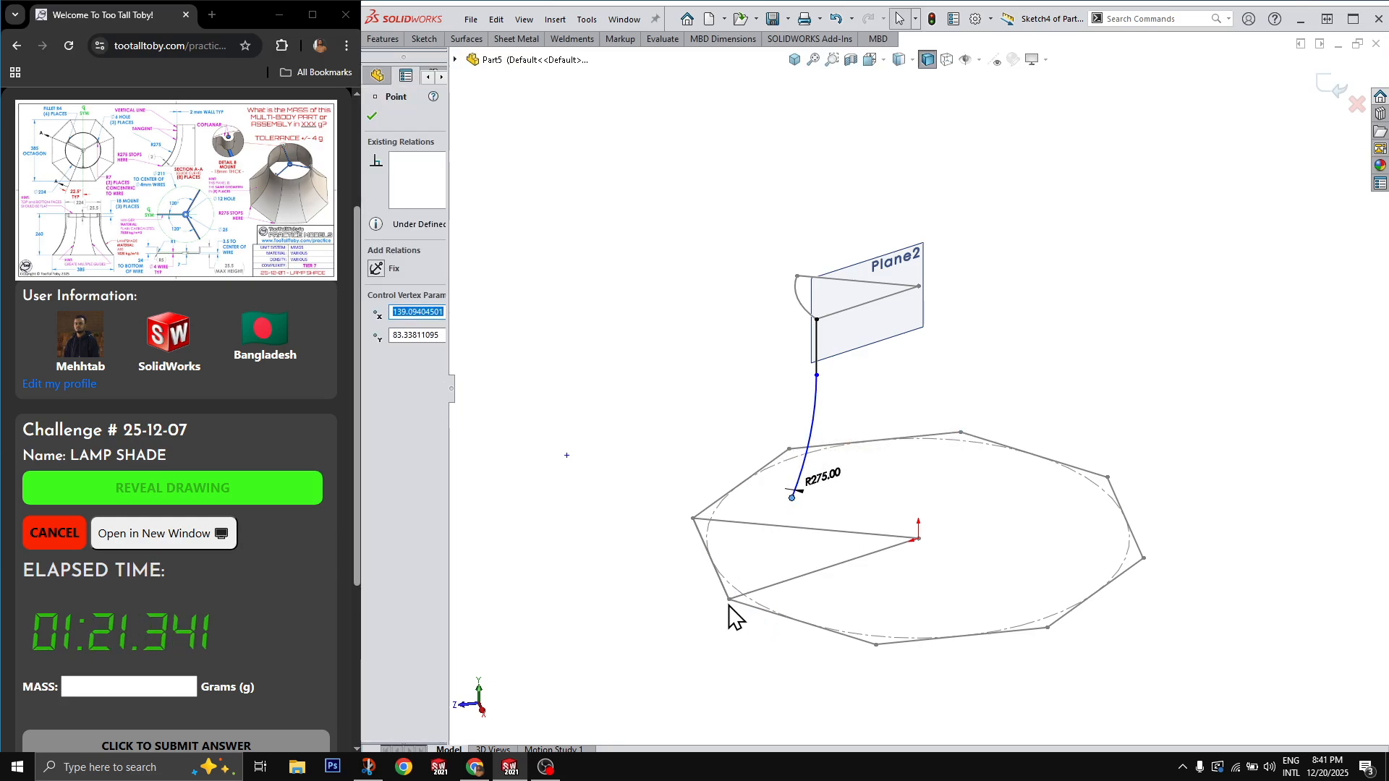
left_click(729, 599, "ctrl")
left_click(812, 552)
left_click(716, 667)
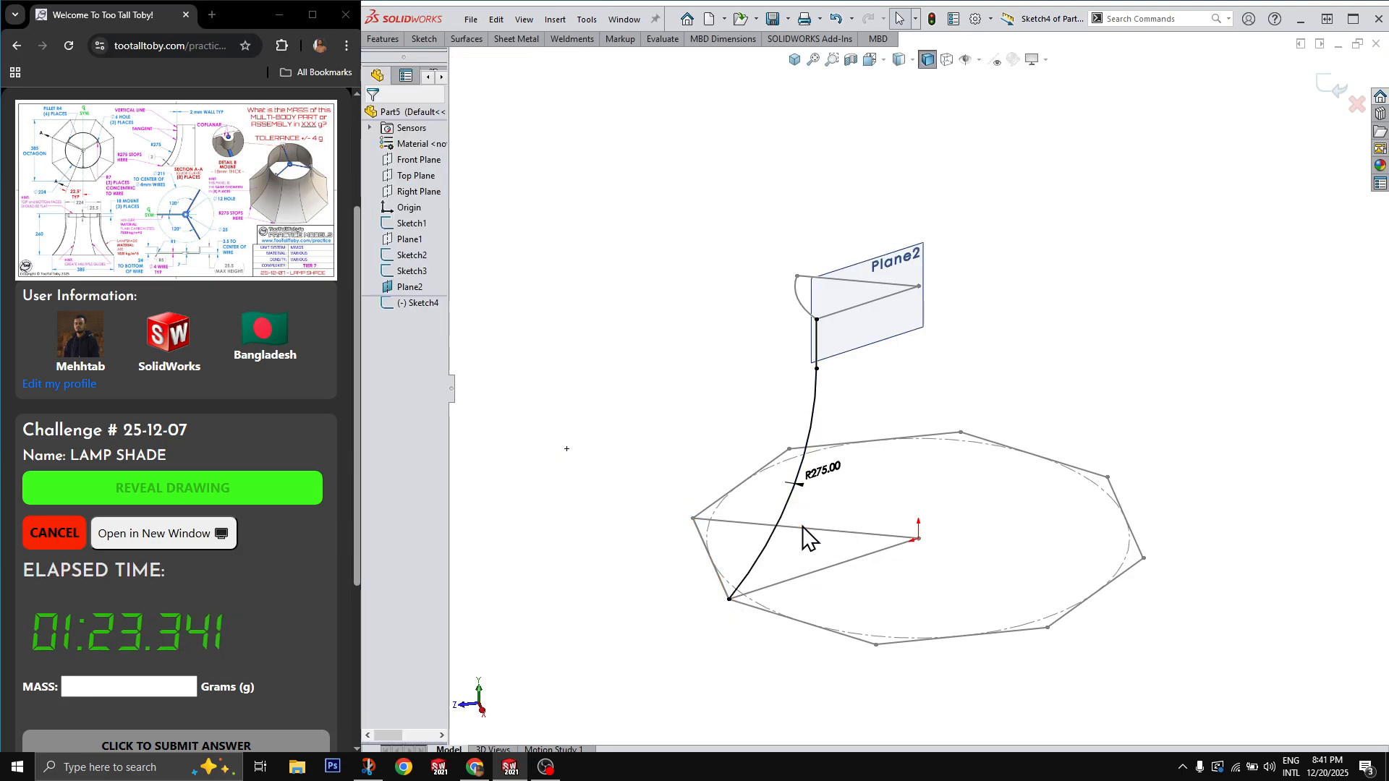
middle_click_drag(800, 530, 862, 534)
left_click(1331, 85)
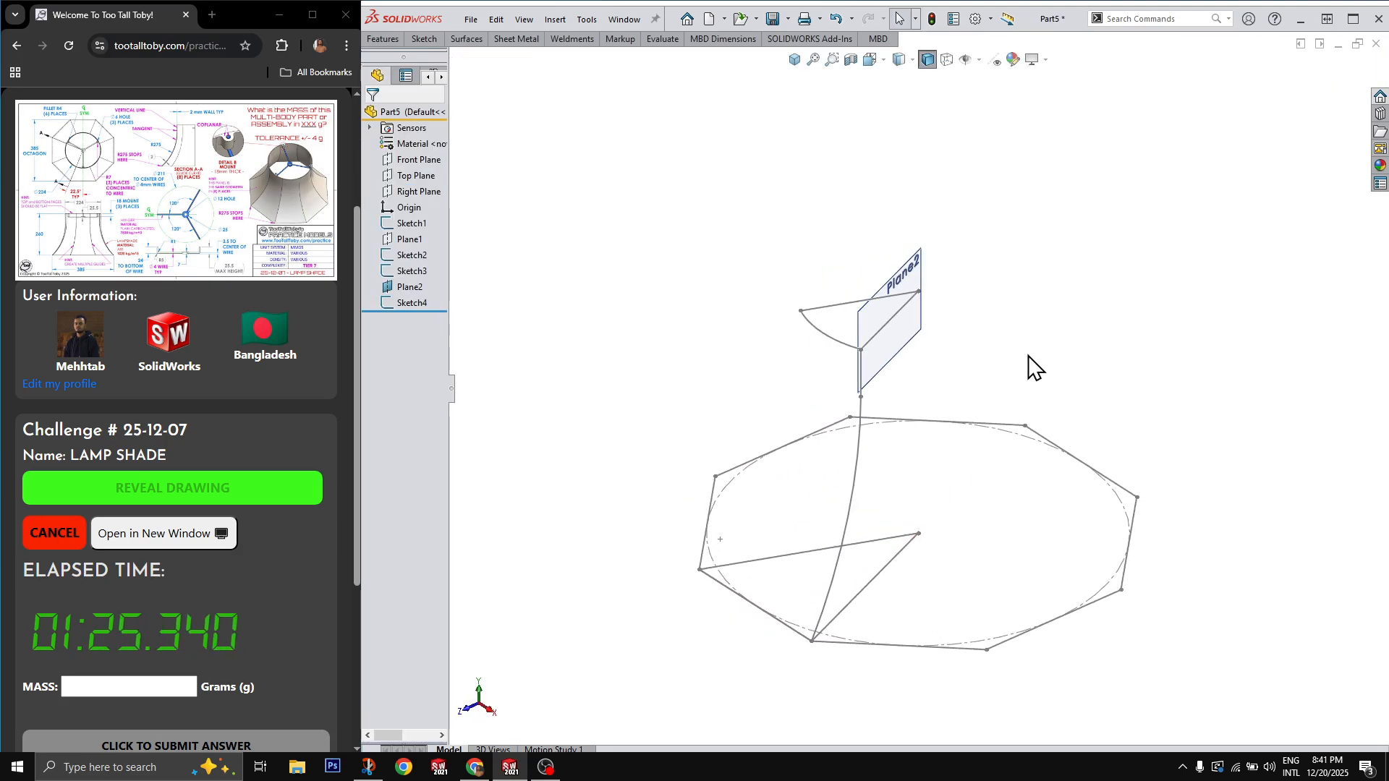
Create a second plane through the sector's other radial edge, perpendicular to the Top Plane.
middle_click_drag(1033, 366, 1103, 365)
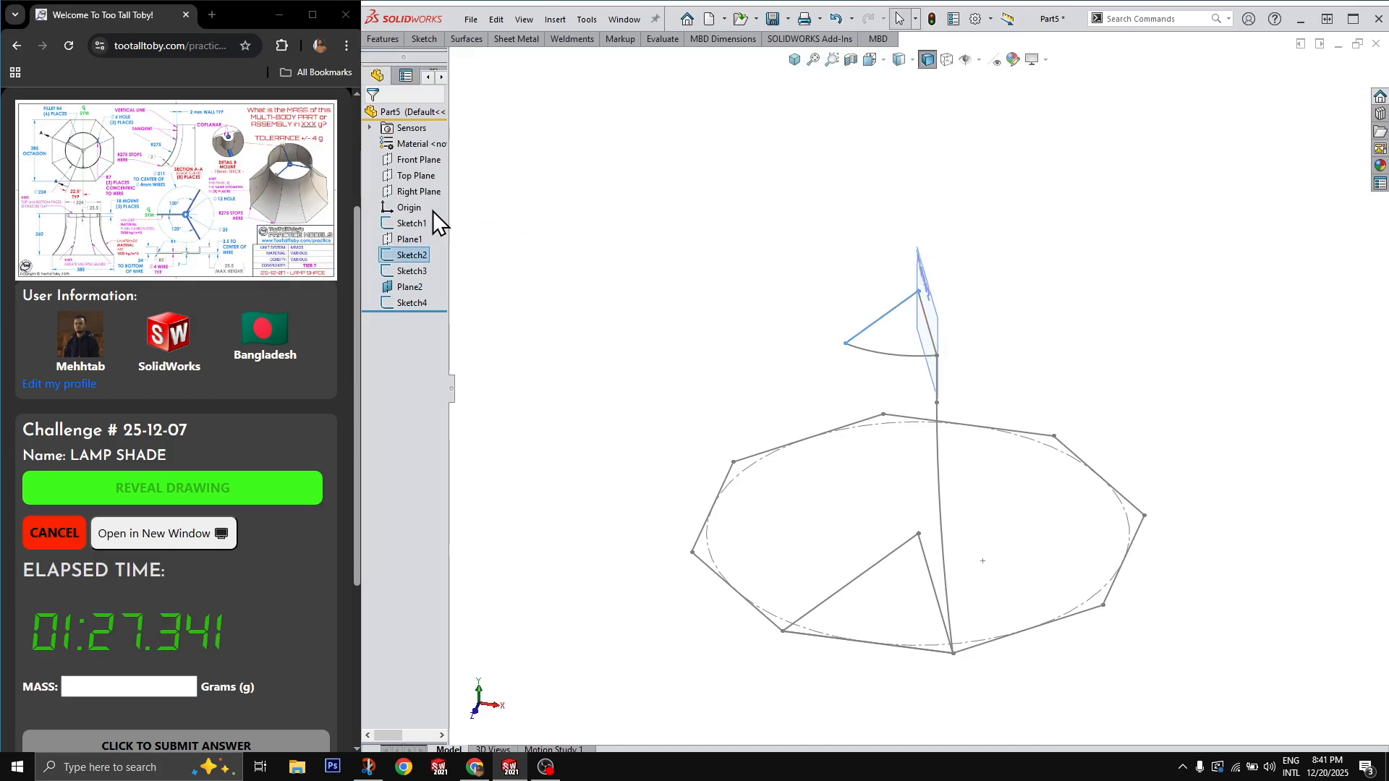
left_click(414, 176)
key("s")
left_click(703, 232)
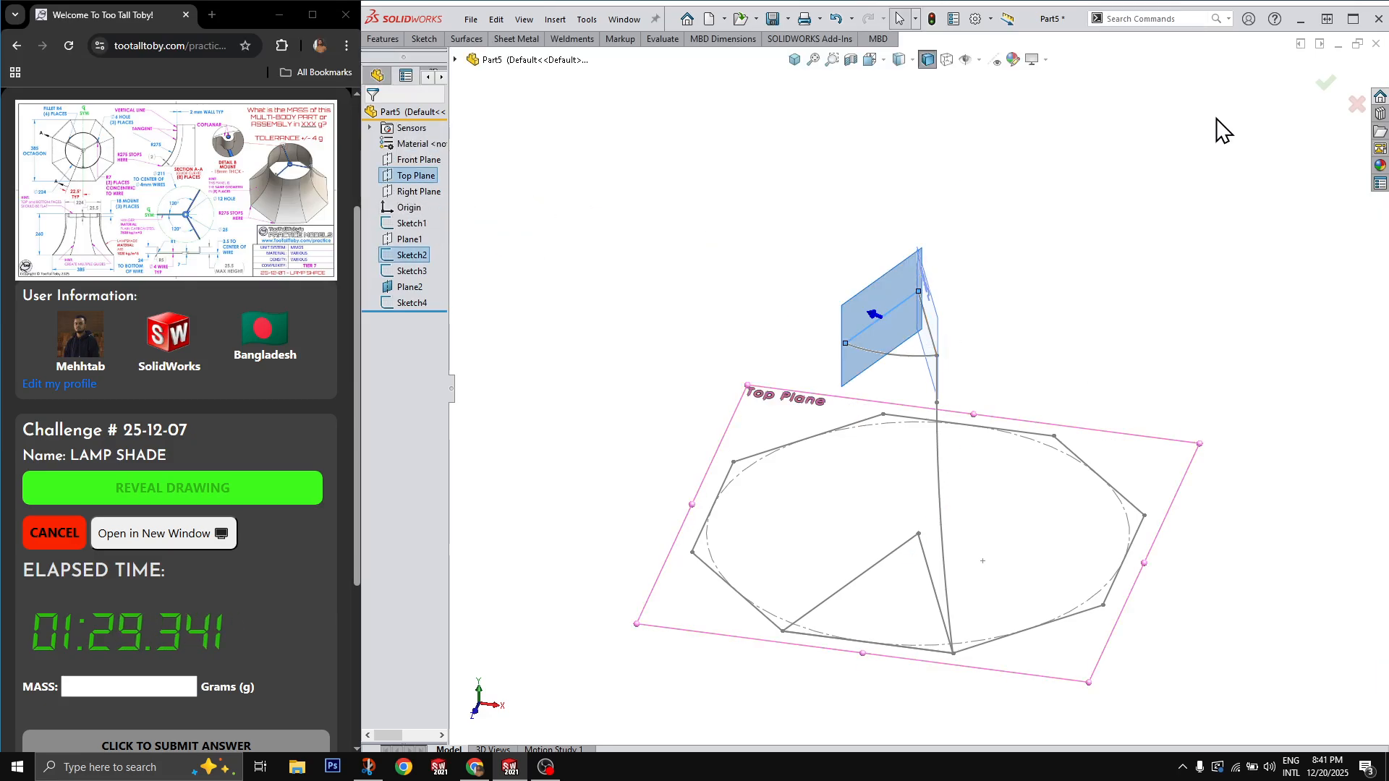
left_click(1330, 85)
On the newly created plane, sketch a vertical line down from the upper sector's arc endpoint and continue it with a 275 mm radius tangent arc.
middle_click_drag(1060, 397, 1081, 395)
key("l")
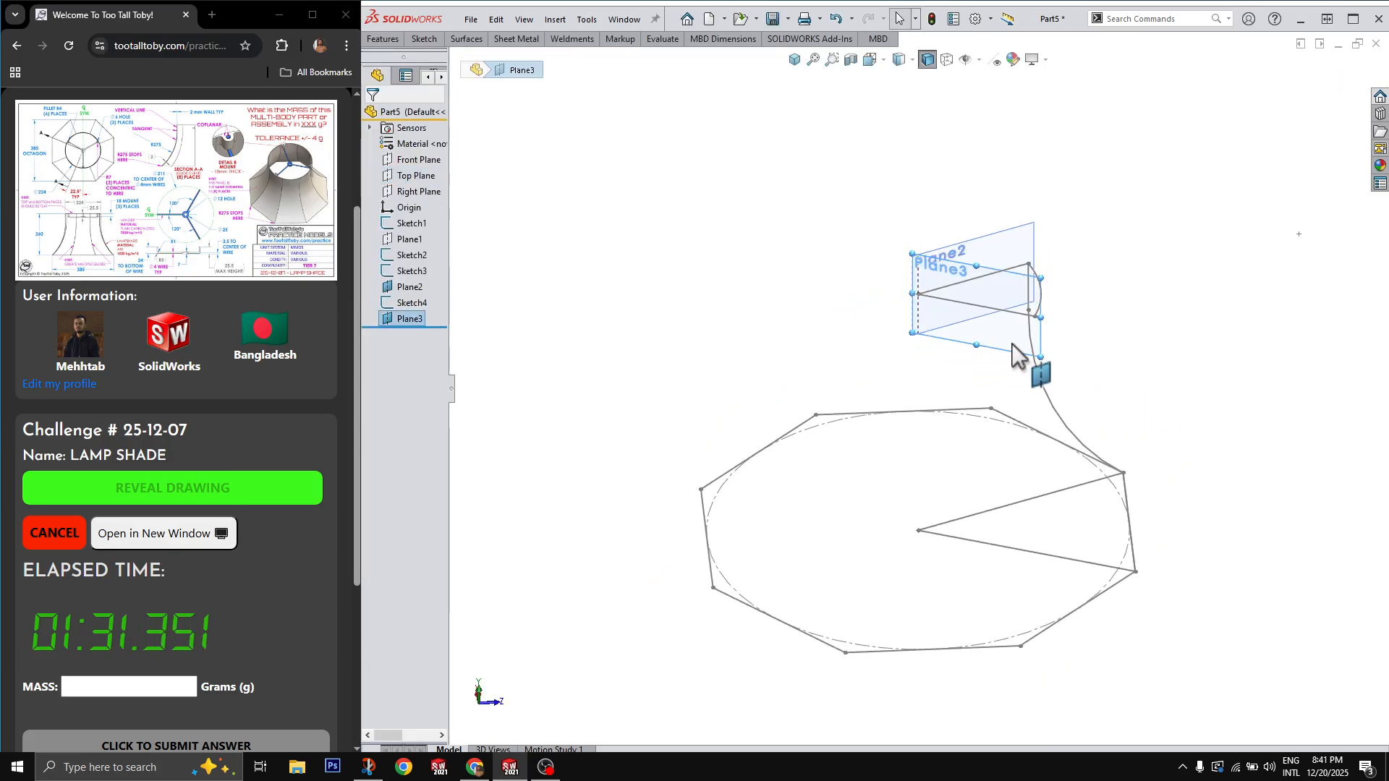
middle_click_drag(1115, 292, 1067, 360)
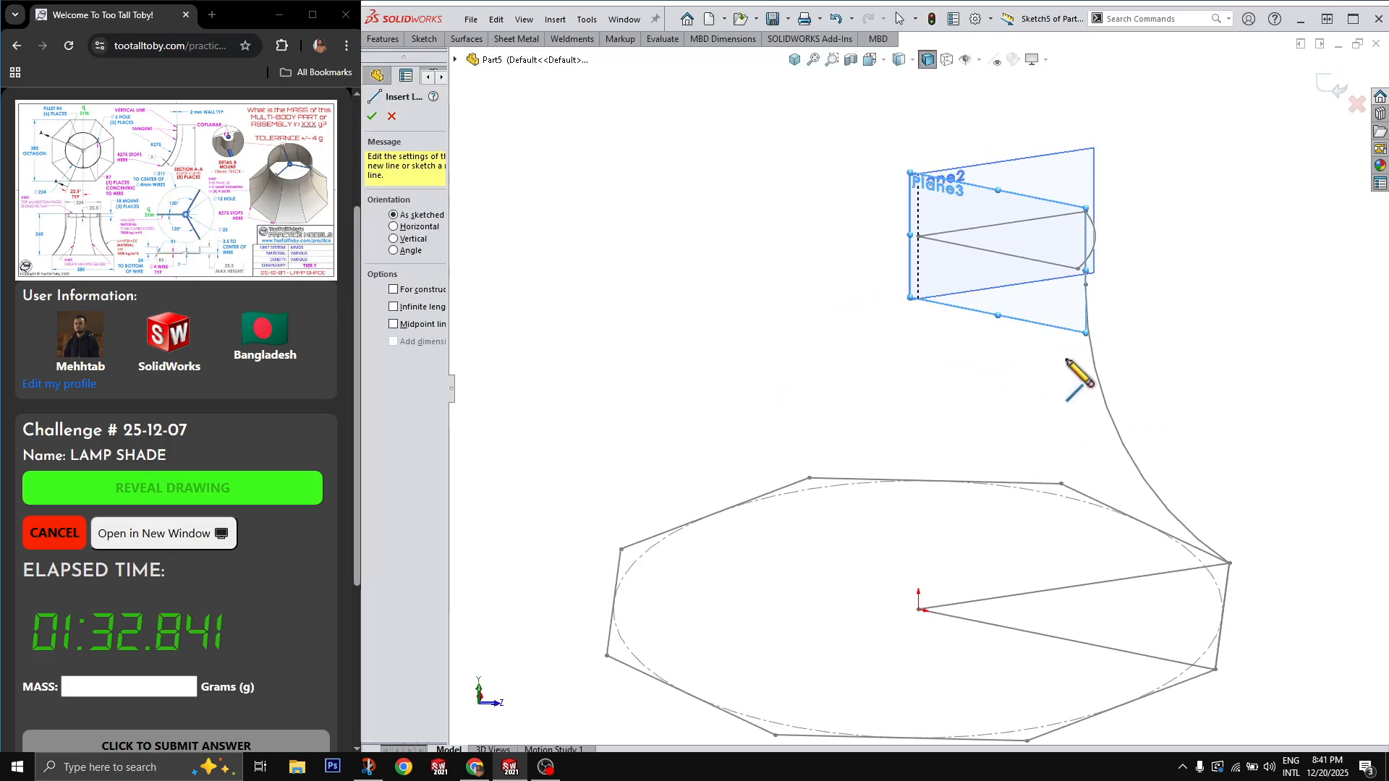
left_click(1077, 269)
left_click(1078, 381)
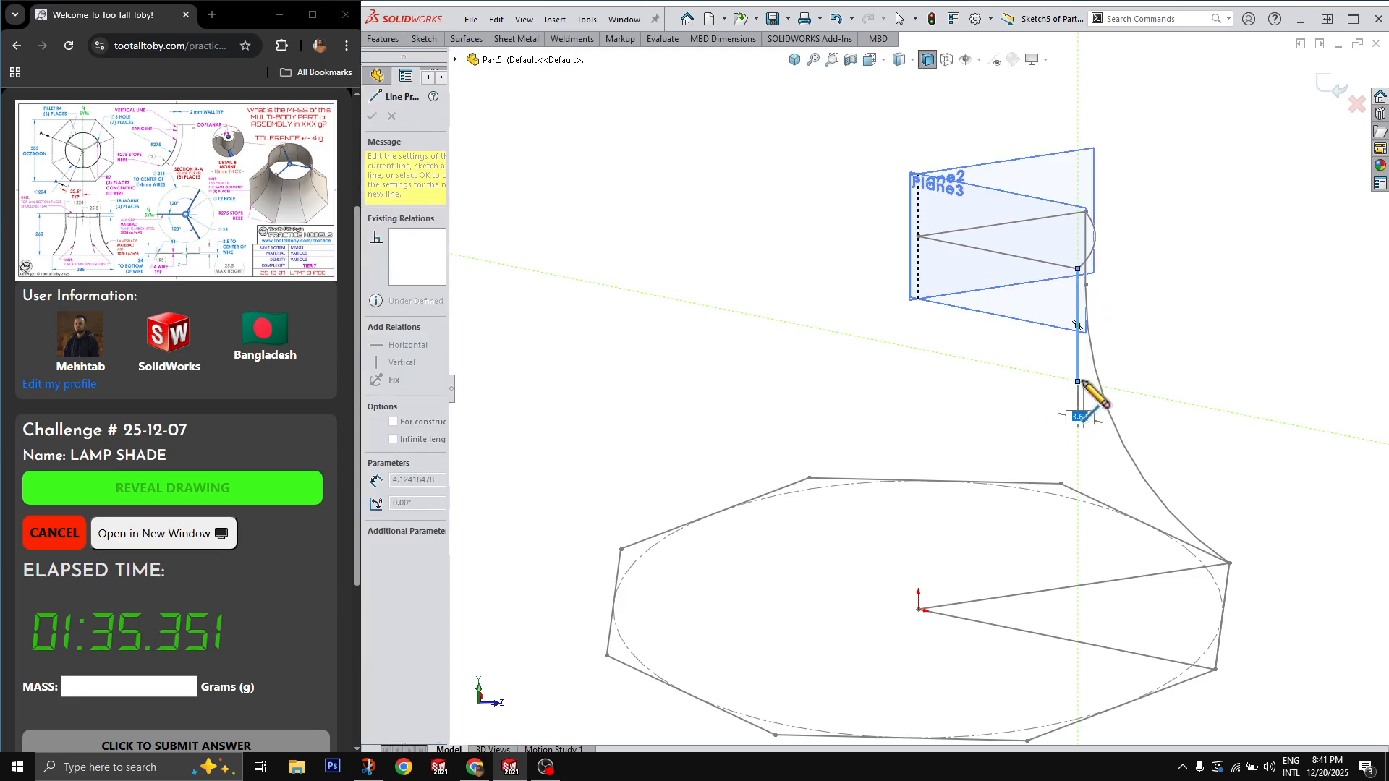
key("Escape")
key("l")
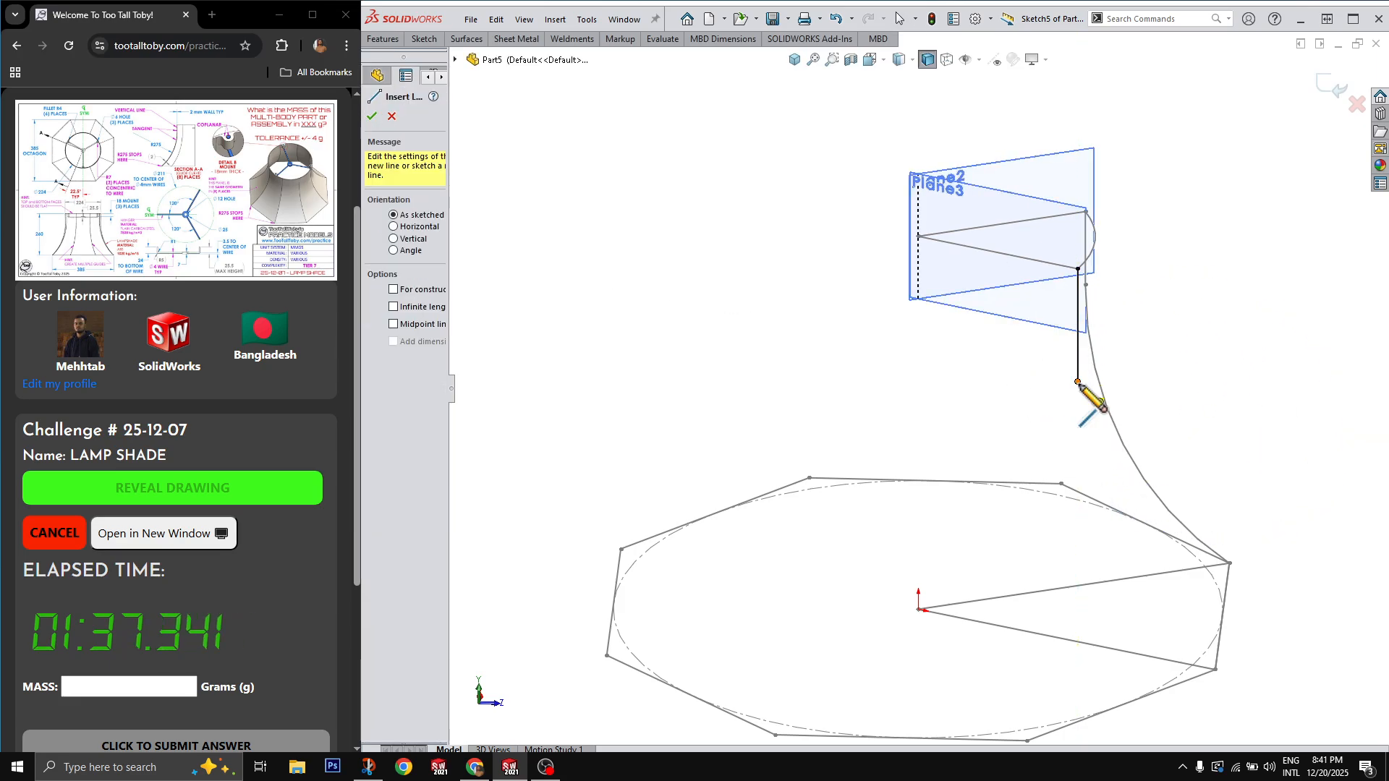
left_click(1078, 381)
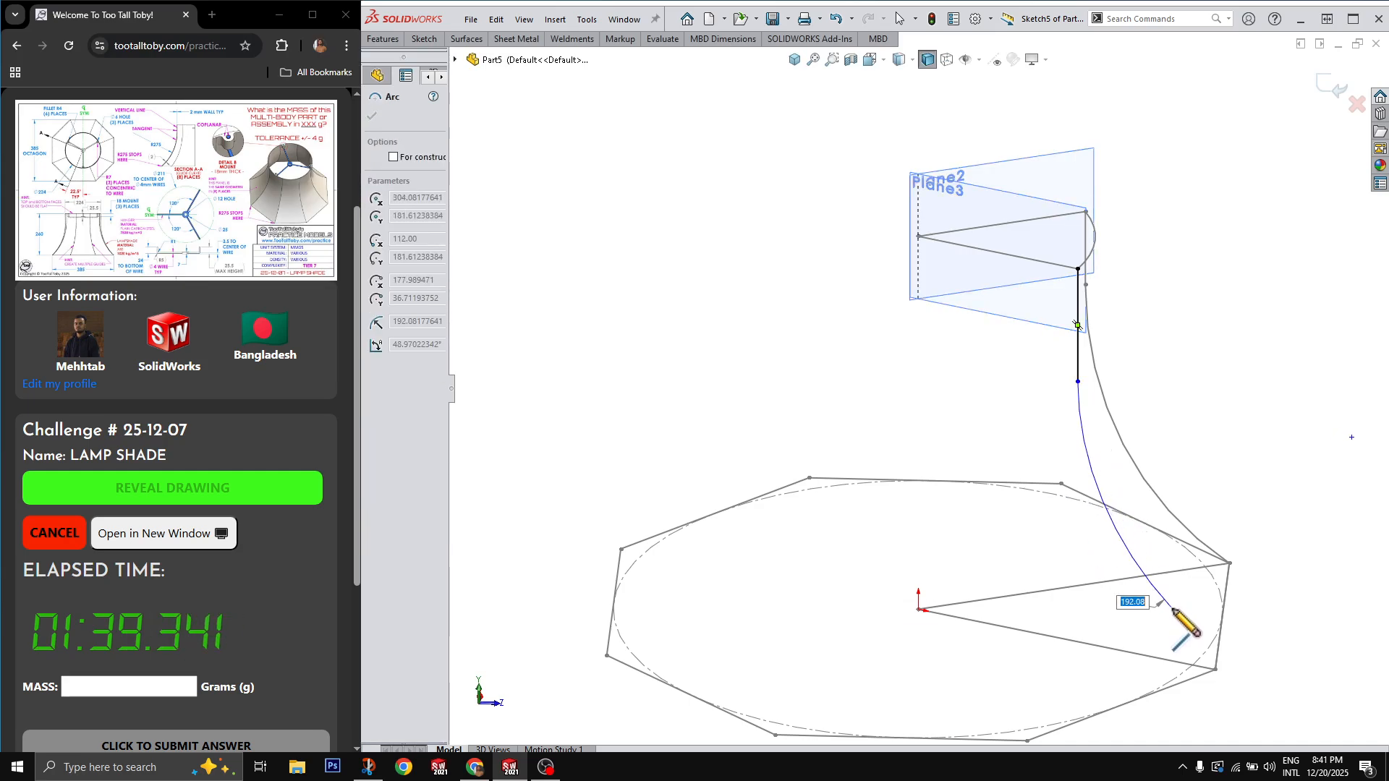
key("Return")
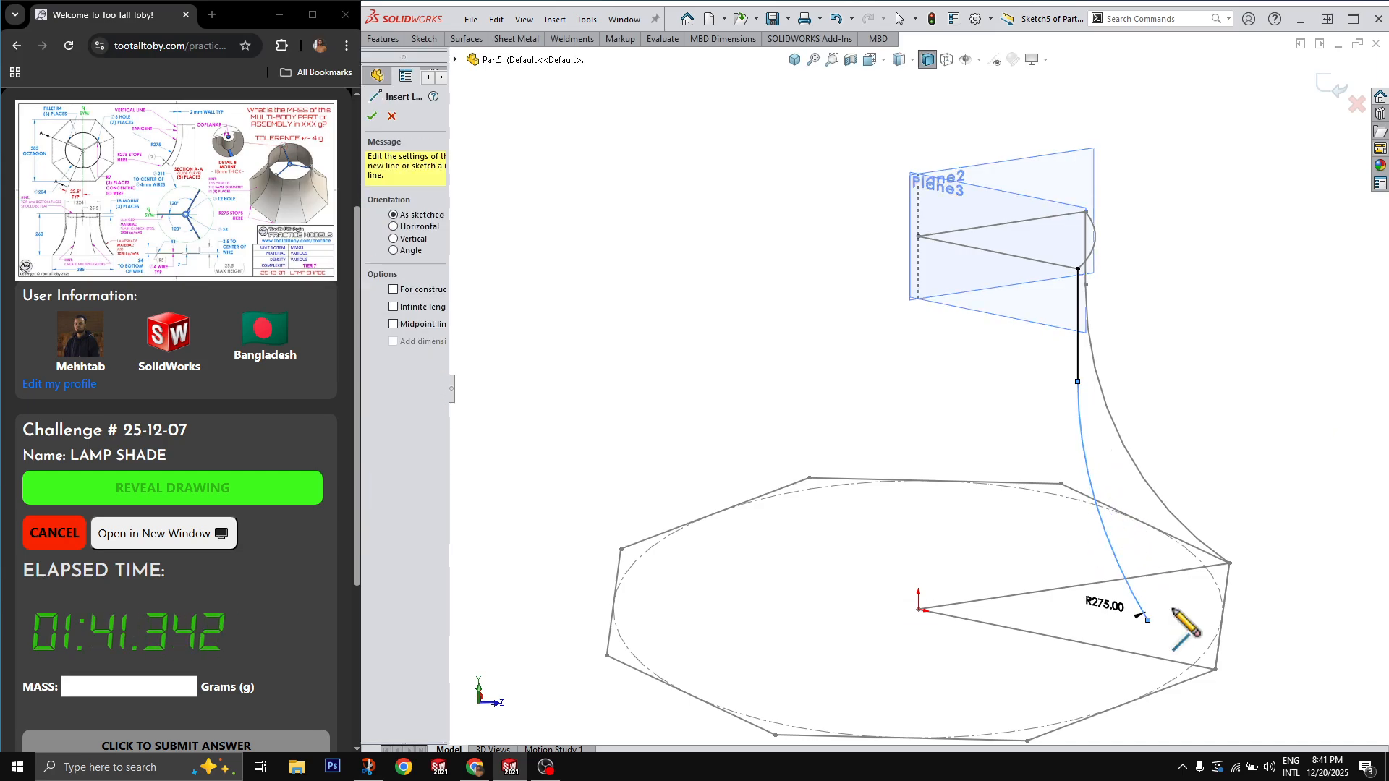
key("Escape")
Make the new arc's lower end coincident with the neighbouring octagon corner and finish the sketch.
left_click(1148, 620)
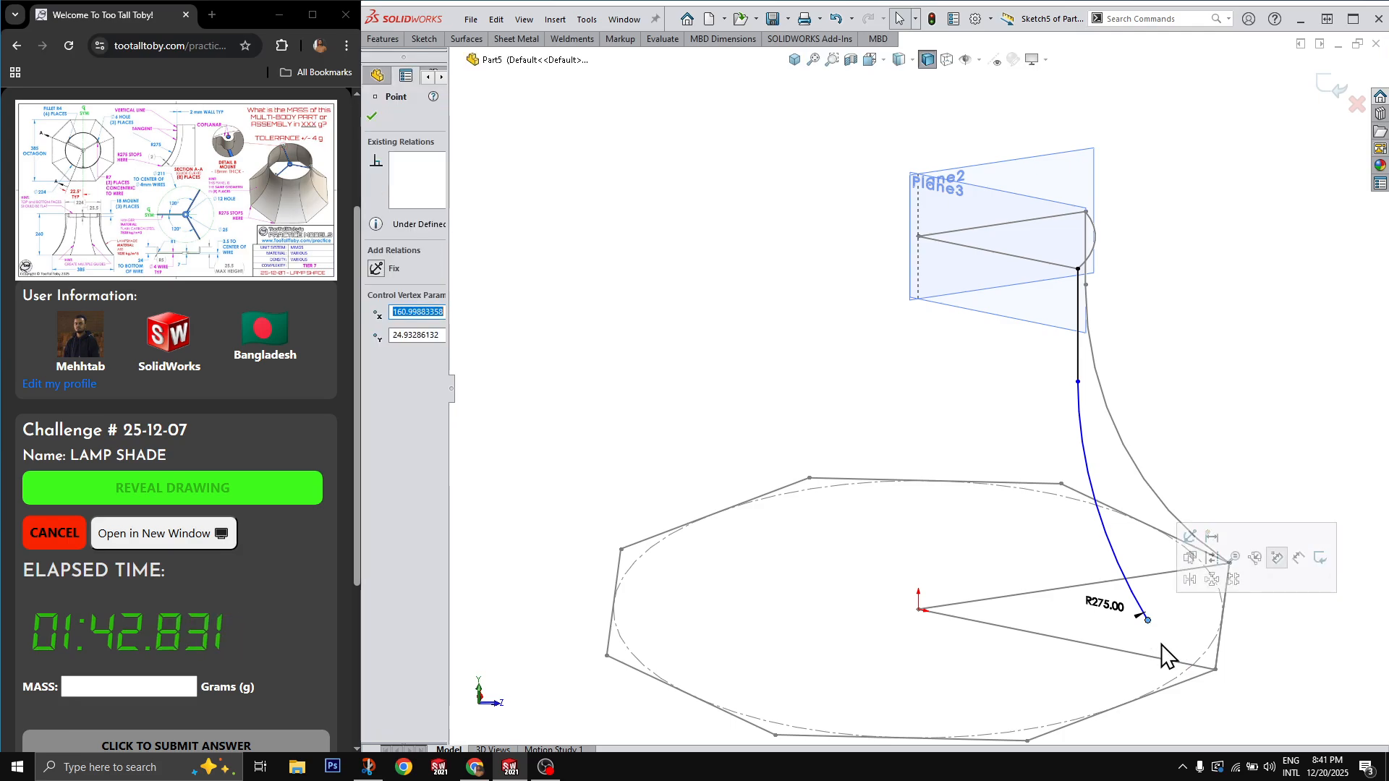
left_click(1215, 670, "ctrl")
left_click(1285, 623)
left_click(1225, 707)
key("ctrl+7")
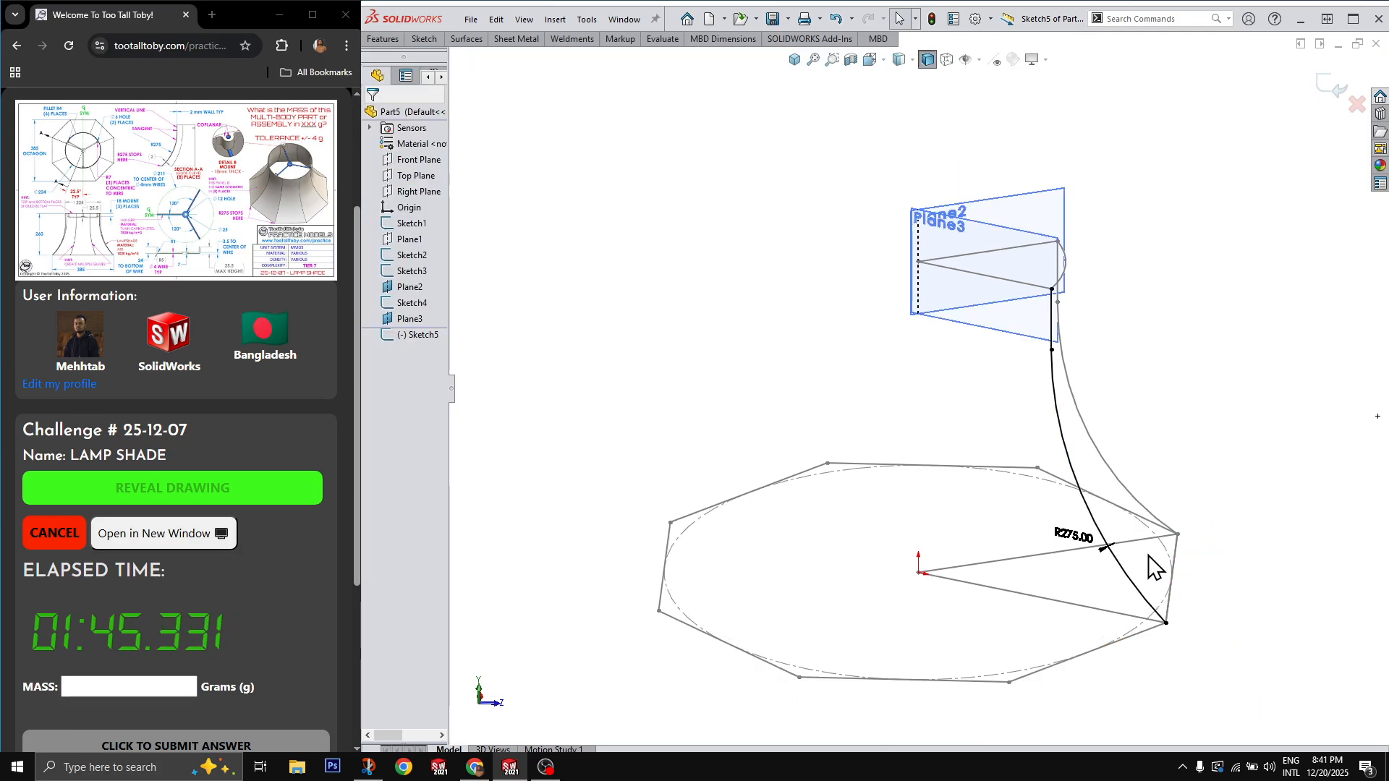
left_click(1329, 85)
Hide the two vertical guide-curve planes and the base octagon sketch.
left_click(1033, 286)
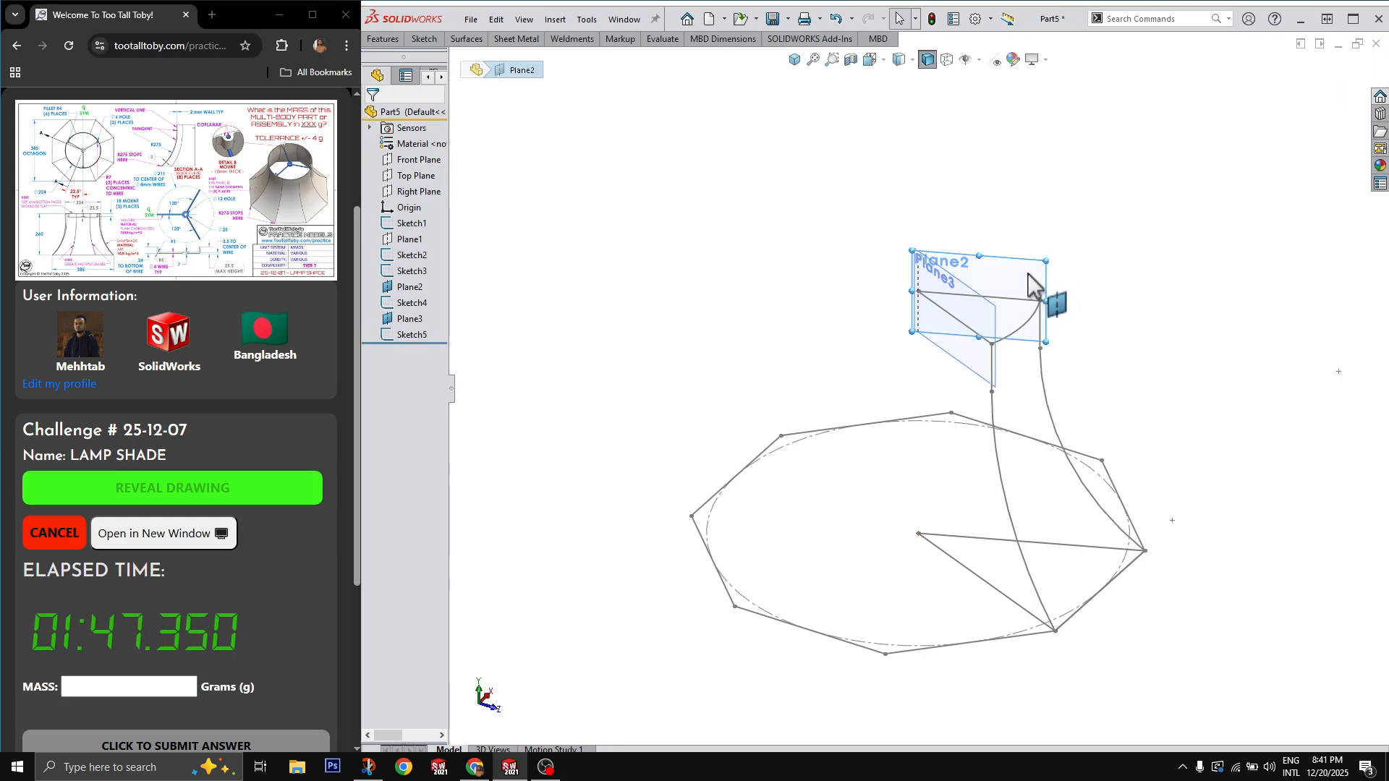
left_click(1112, 243)
left_click(992, 285)
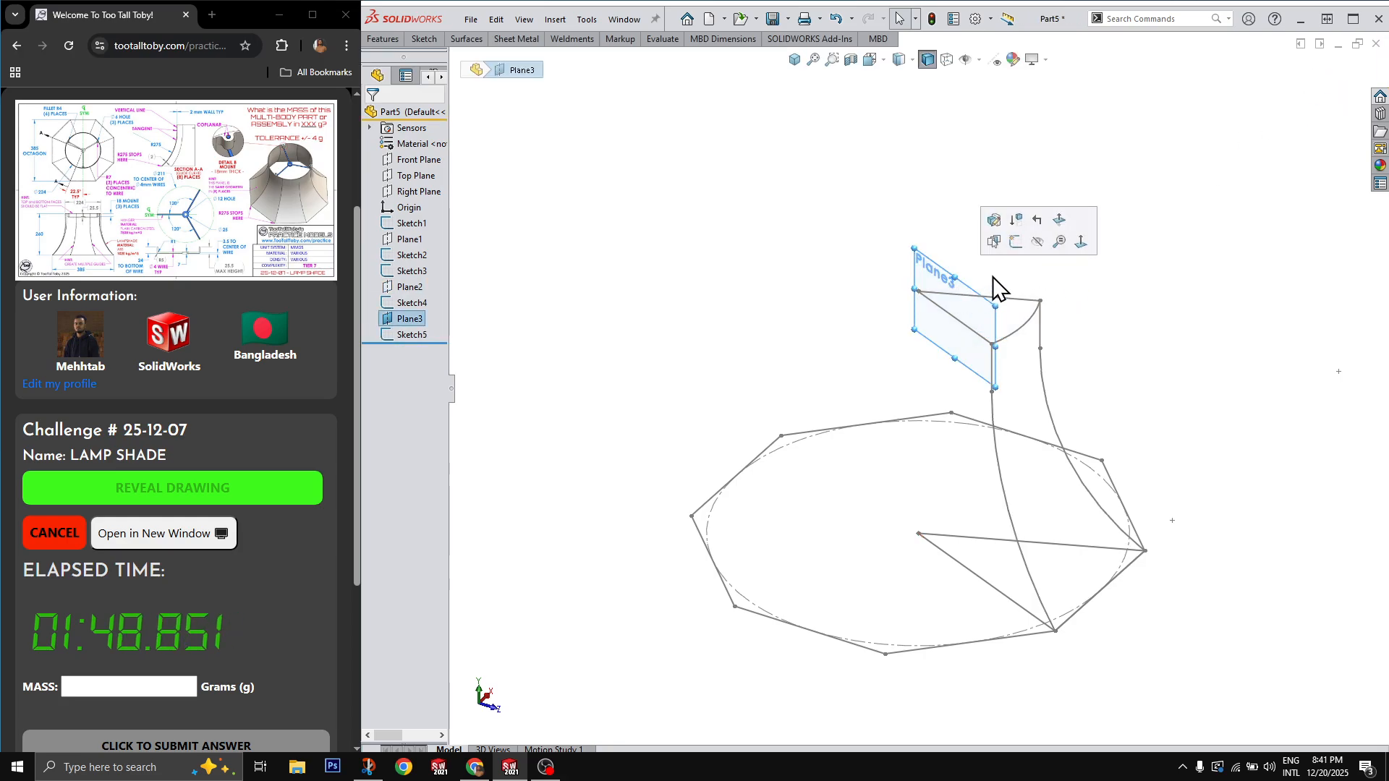
left_click(1036, 249)
middle_click_drag(1038, 255, 973, 373)
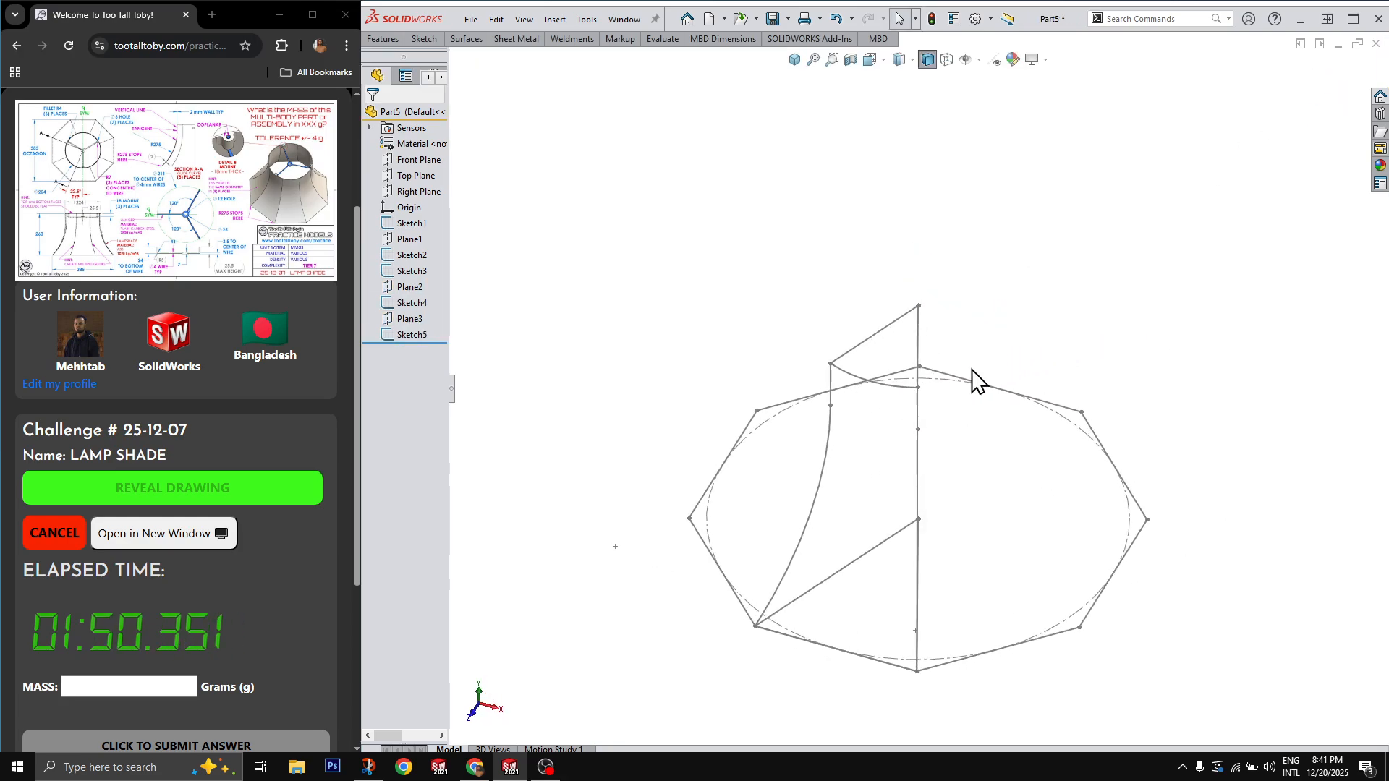
left_click(1031, 402)
left_click(1091, 361)
Loft a solid between the upper sector and lower triangle profiles, using the two curved side sketches as guide curves.
middle_click_drag(1062, 448, 980, 465)
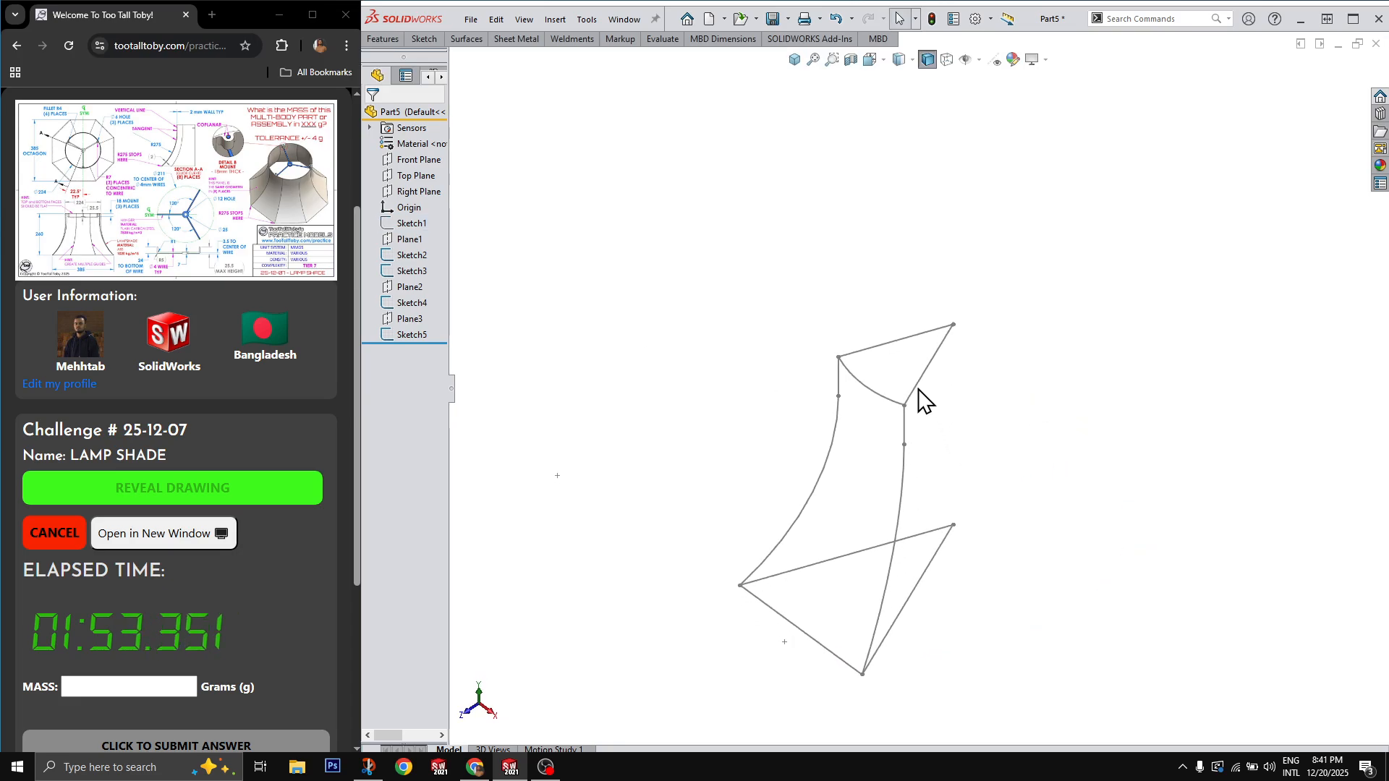
left_click(916, 392)
left_click(405, 255)
left_click(405, 271, "ctrl")
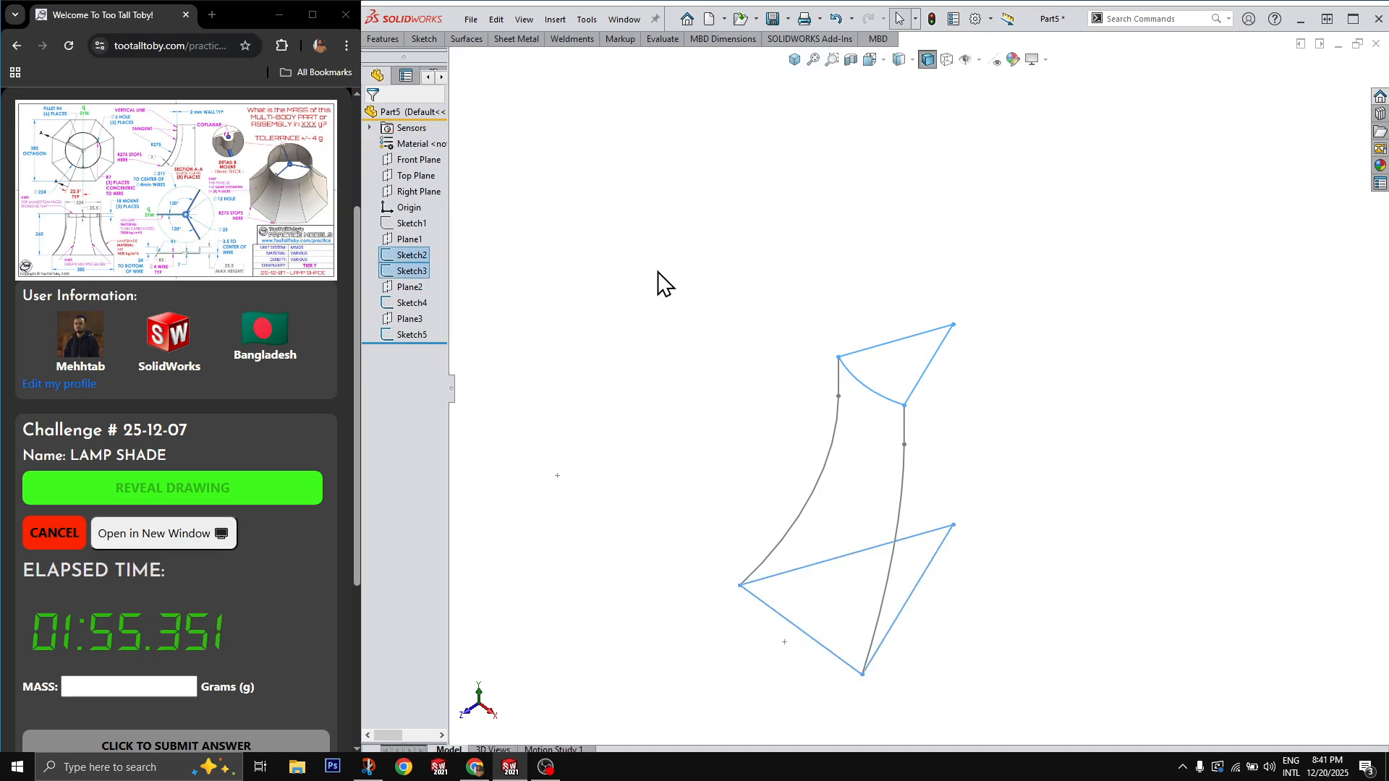
left_click(679, 358)
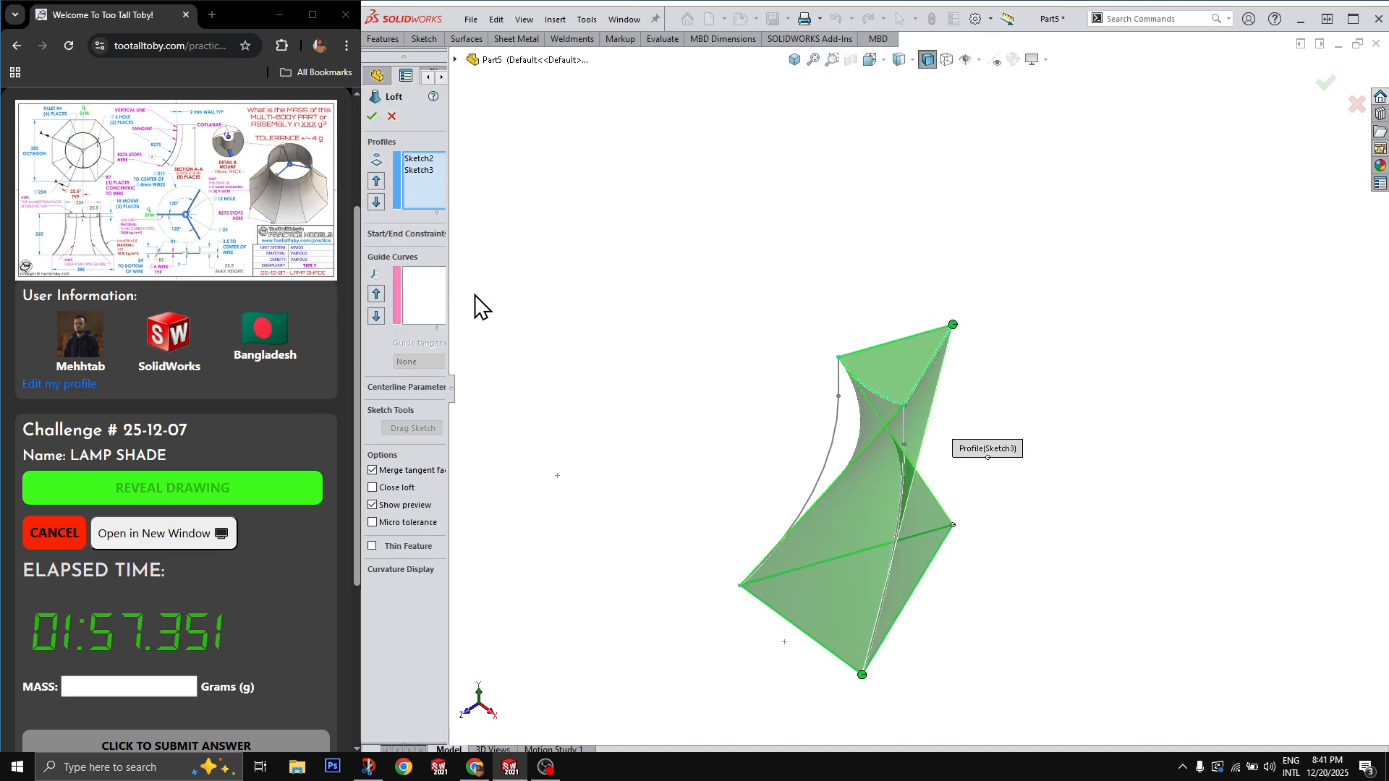
left_click(824, 407)
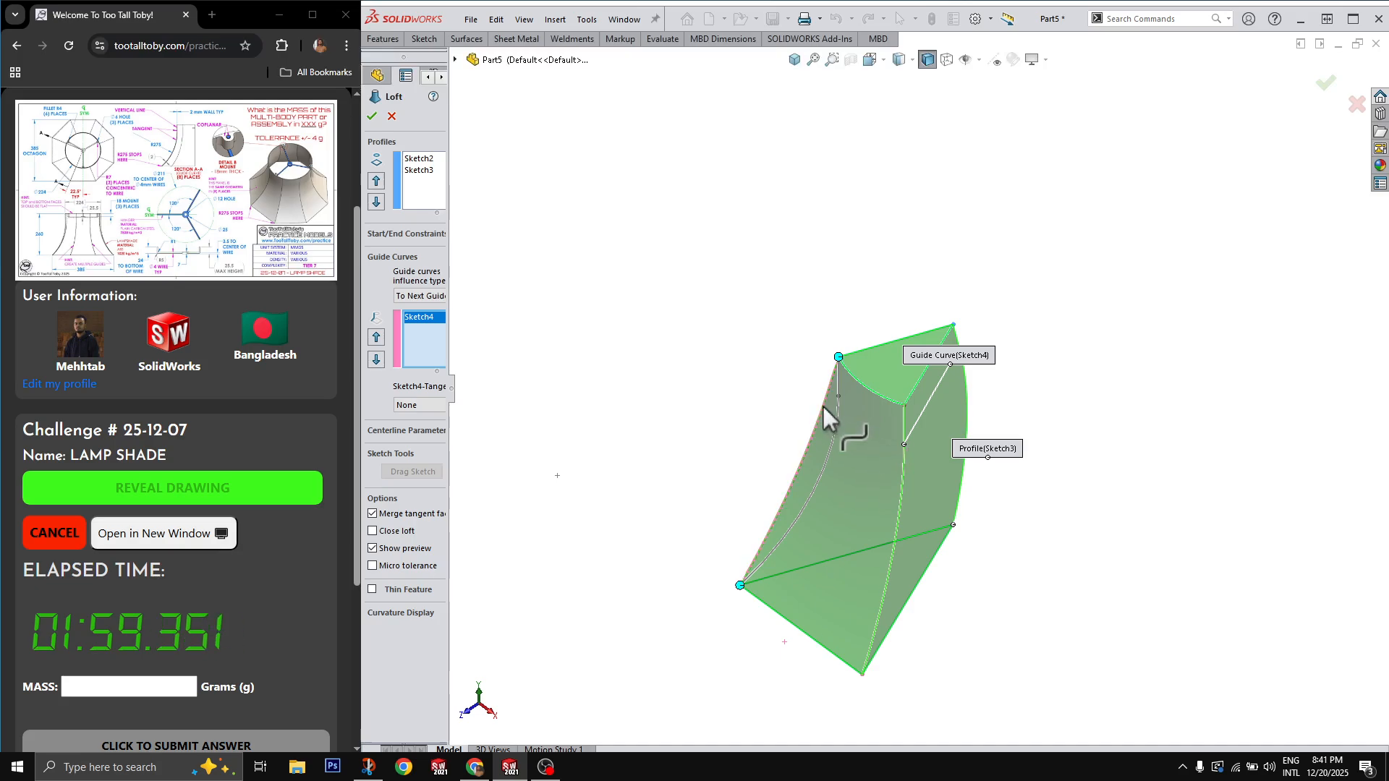
left_click(839, 395)
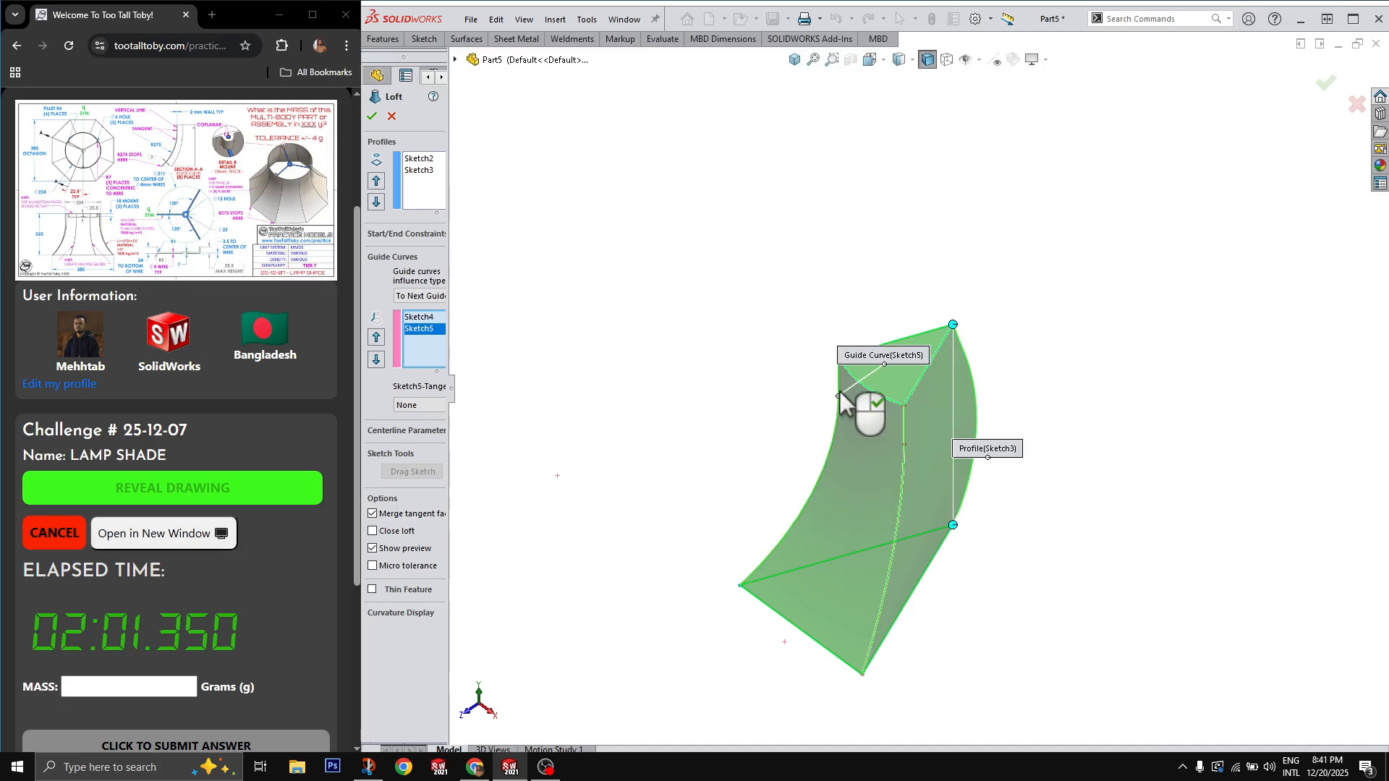
right_click(843, 392)
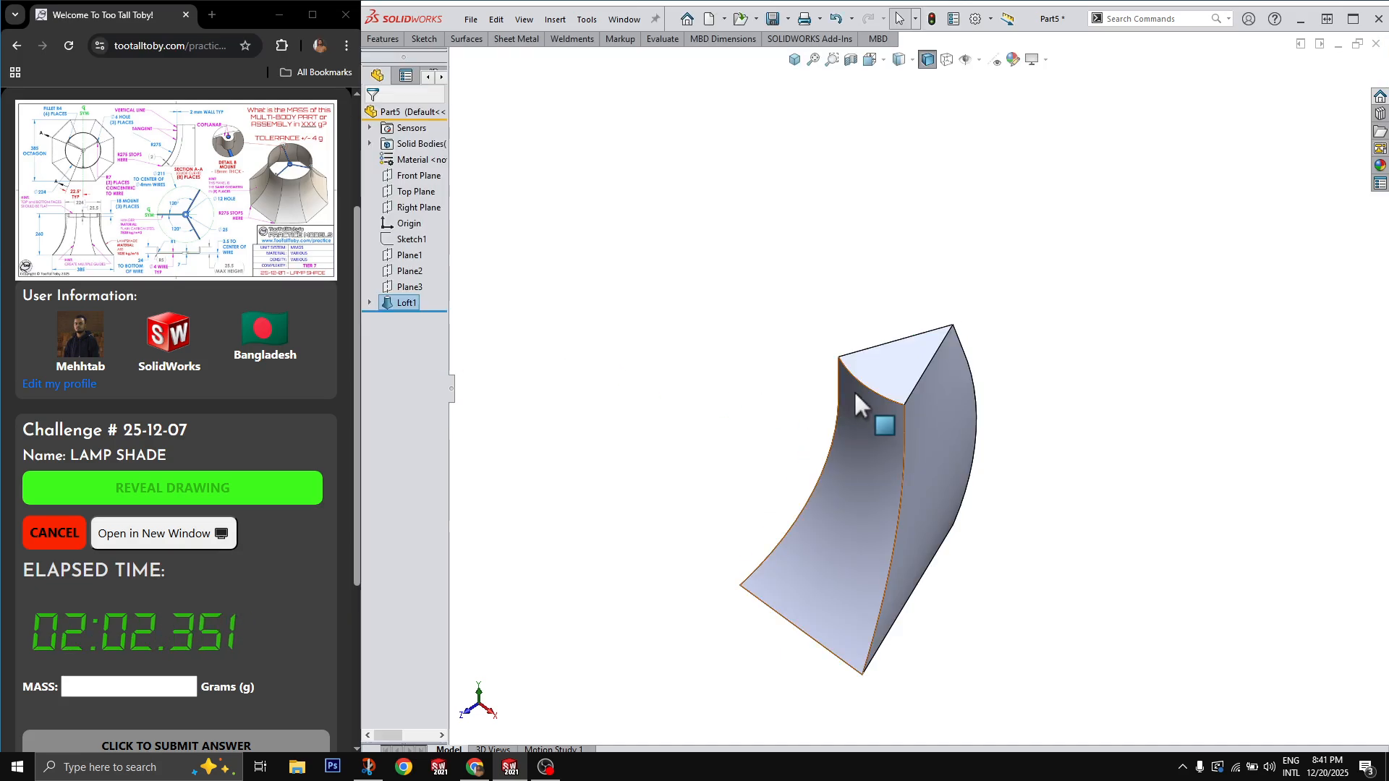
Create a reference axis at the intersection of the Front Plane and Right Plane.
left_click(417, 176)
left_click(404, 209, "ctrl")
key("s")
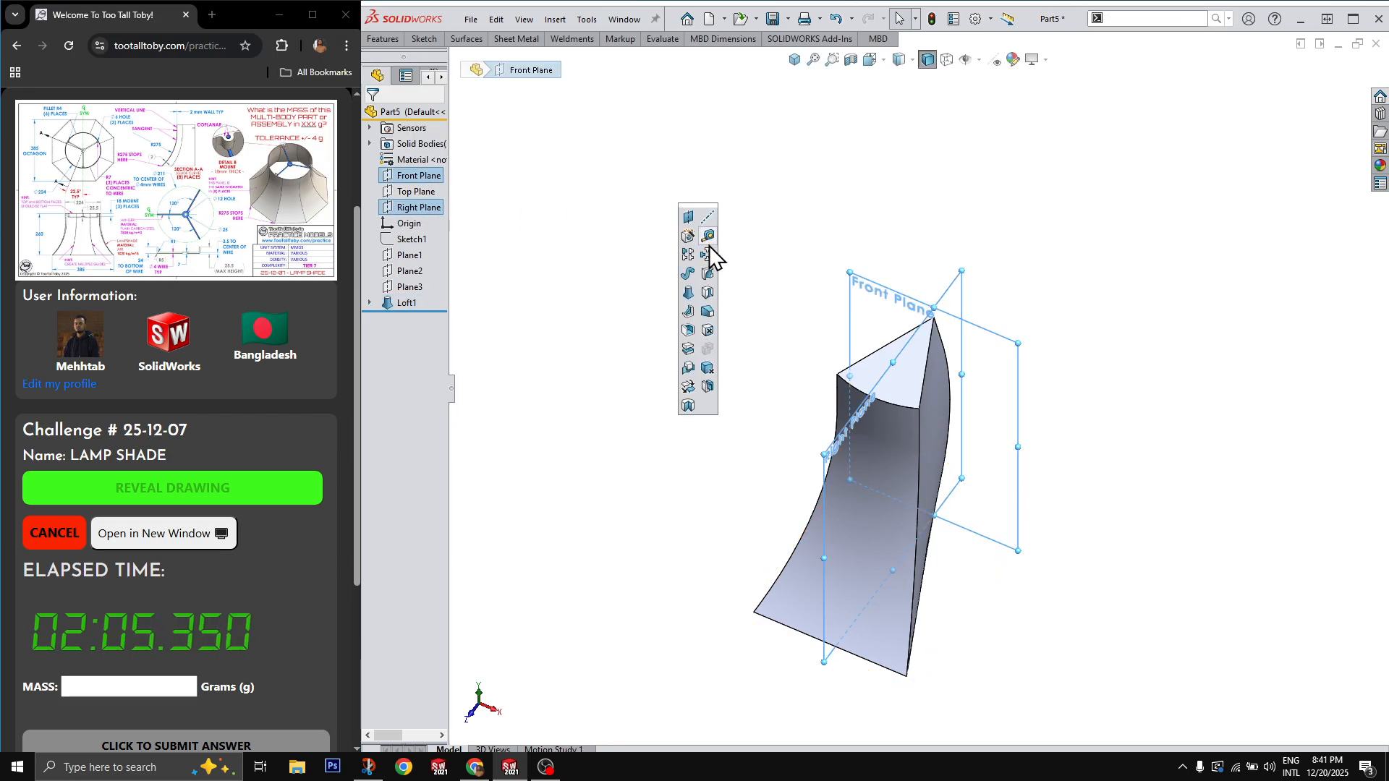
left_click(708, 217)
left_click(1332, 100)
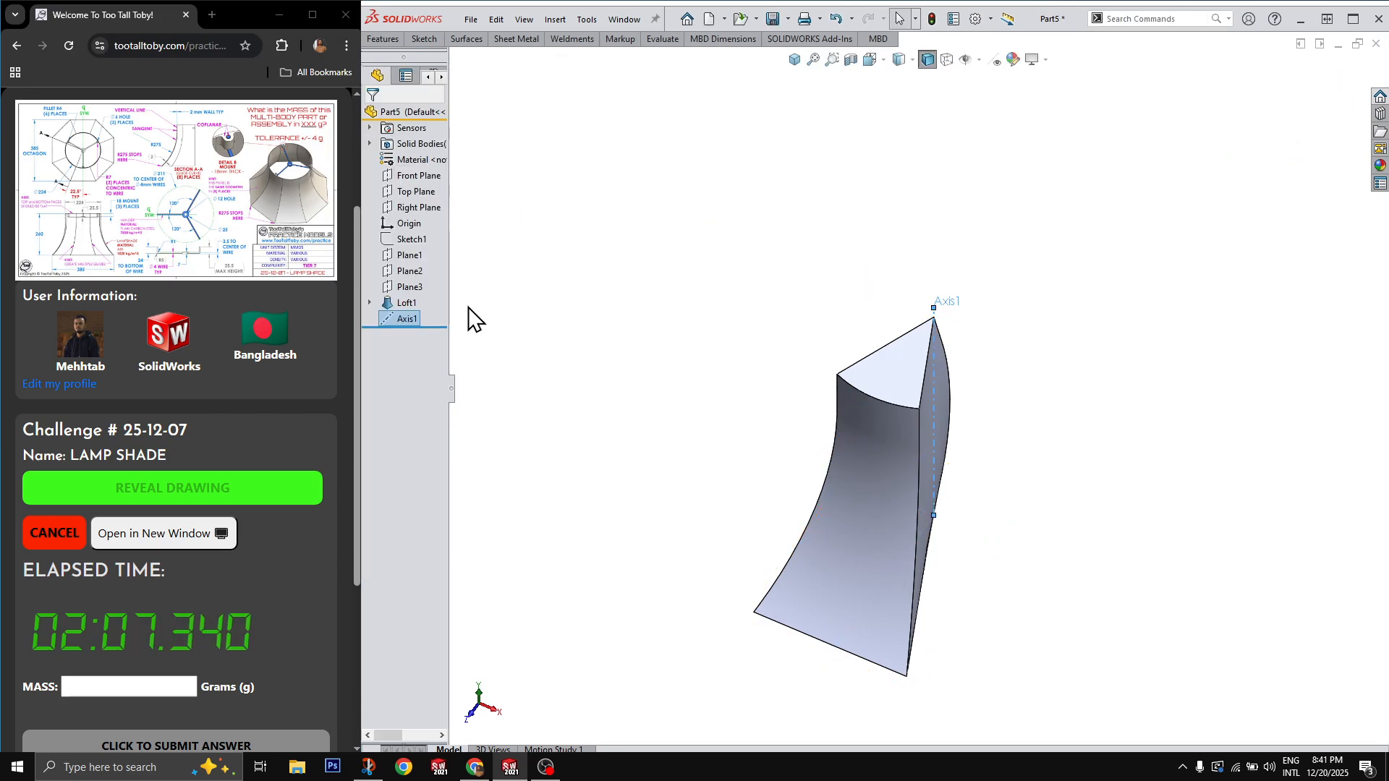
Circular-pattern the loft around the central axis with 8 equally spaced instances over 360 degrees.
left_click(406, 303)
left_click(401, 317, "ctrl")
key("s")
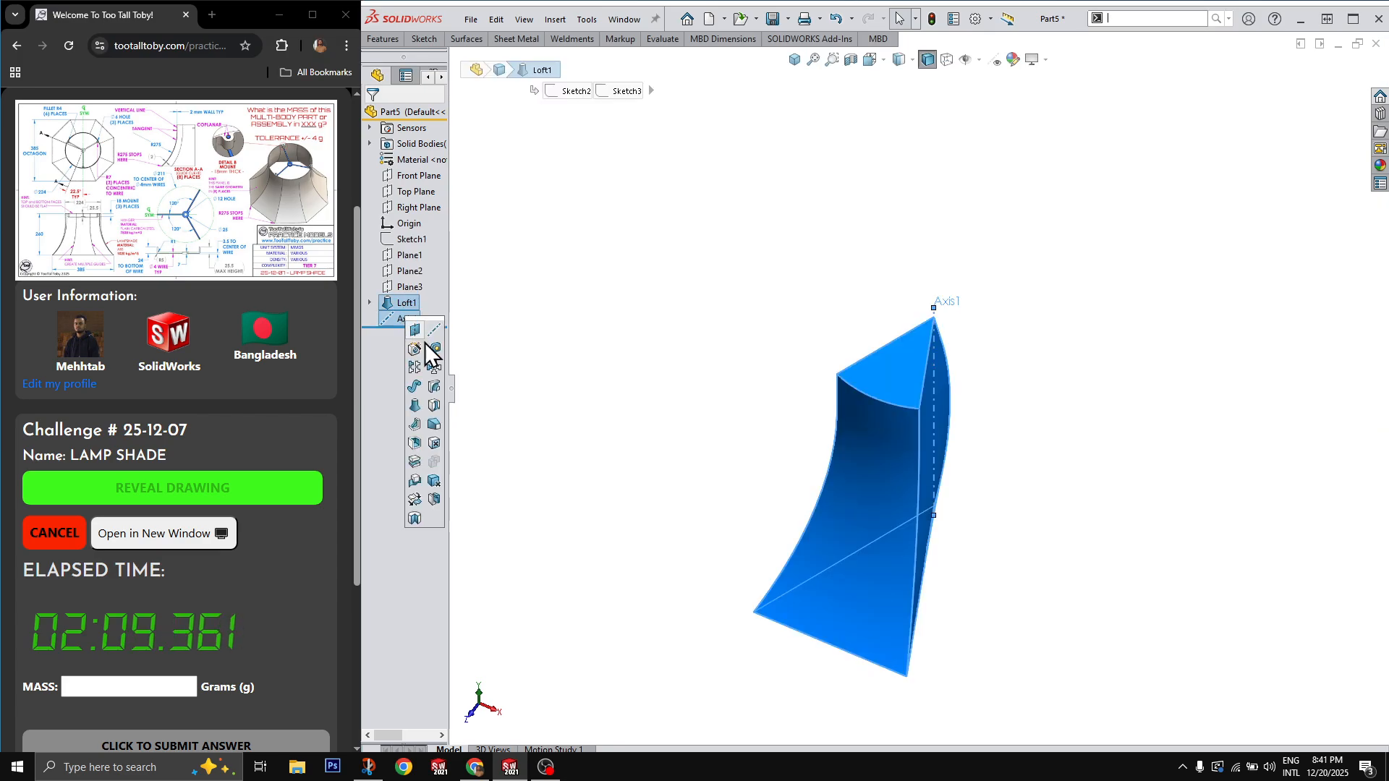
left_click(434, 367)
double_click(411, 241)
type("8")
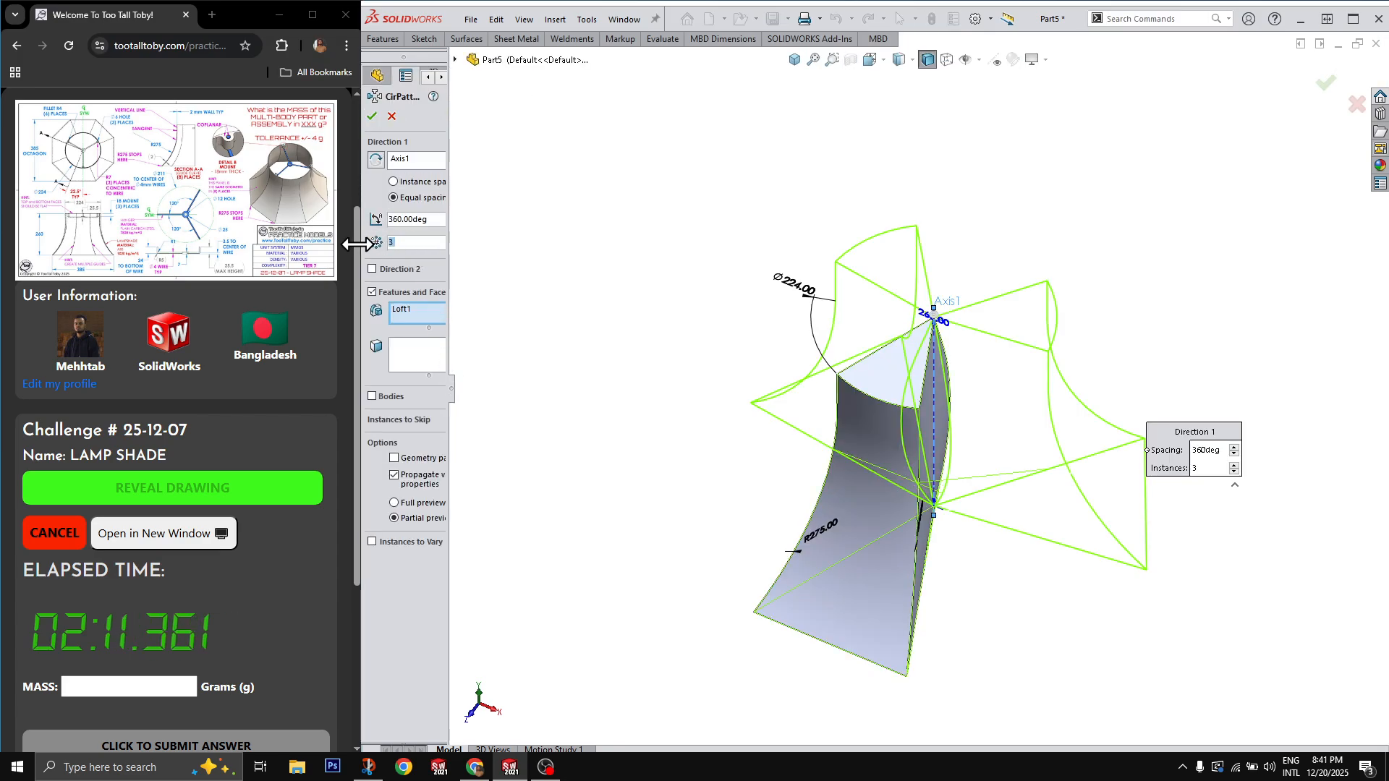
key("Return")
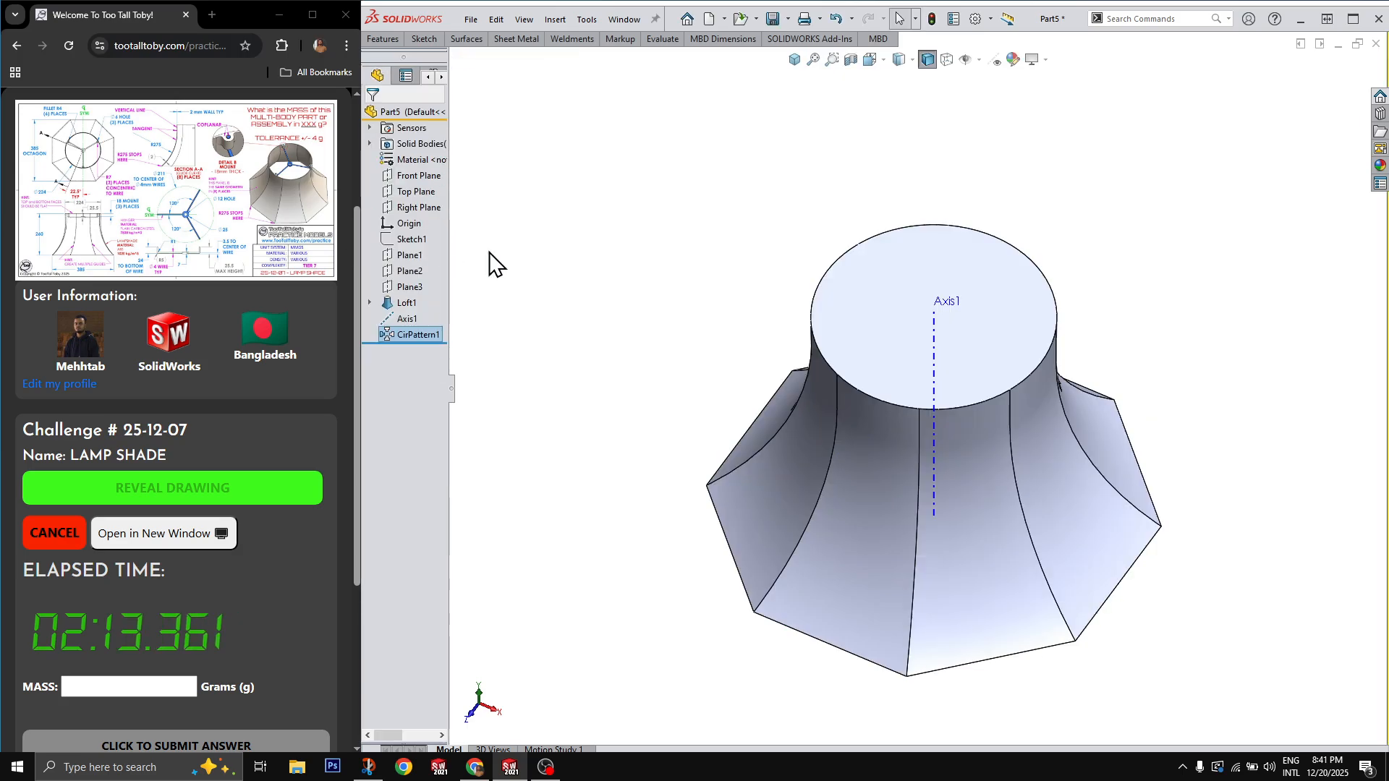
Shell the lamp shade to a 2 mm wall thickness, removing the circular top face and the octagonal bottom face.
left_click(919, 302)
middle_click_drag(1036, 628, 996, 310)
left_click(989, 477, "ctrl")
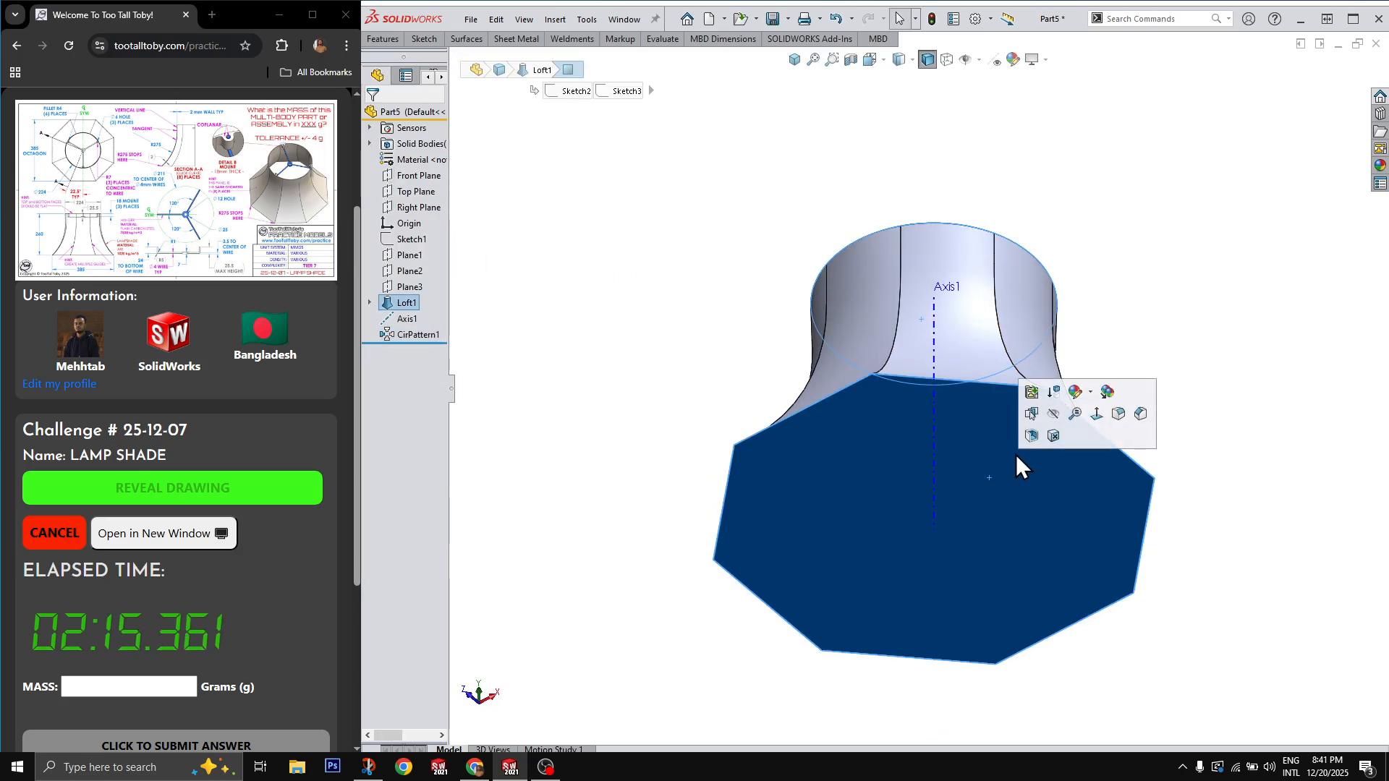
left_click(1030, 436)
type("2")
key("Return")
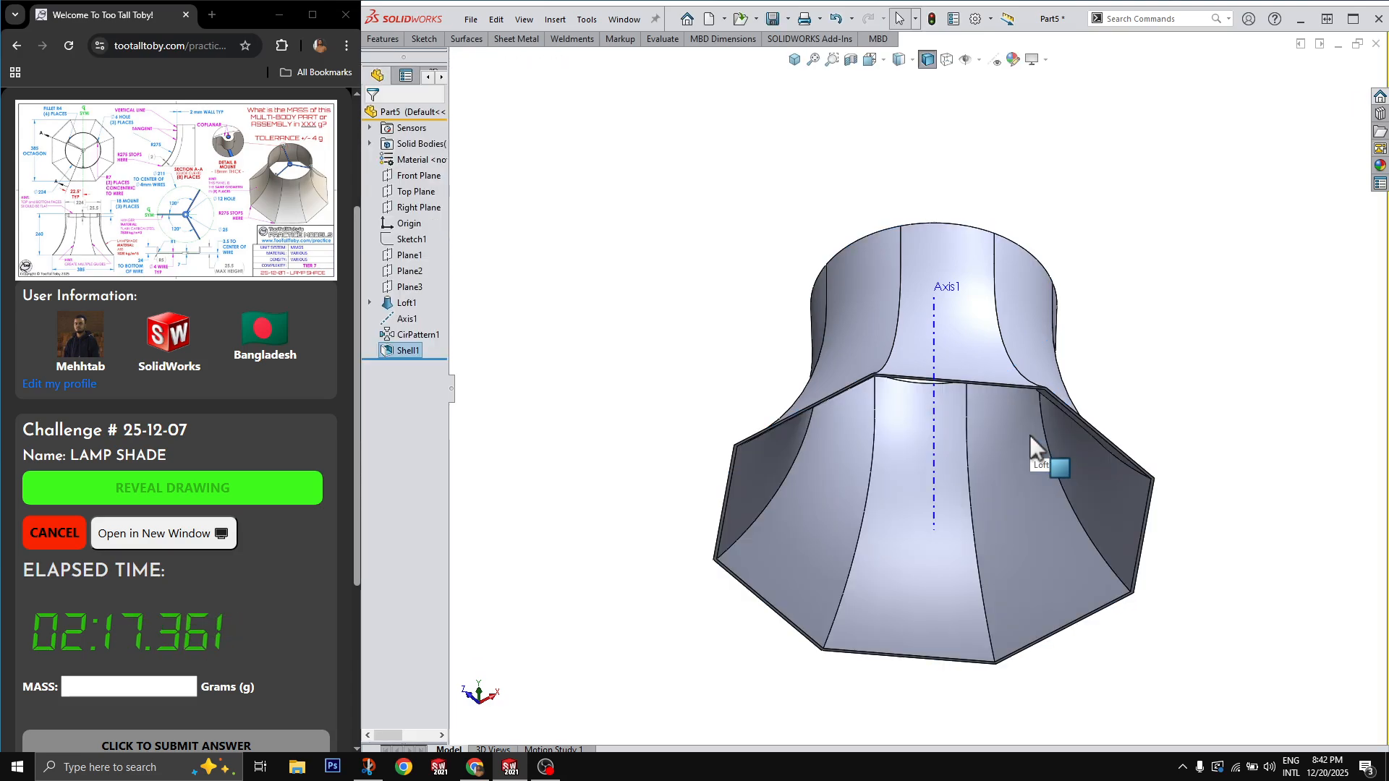
Hide the central reference axis.
middle_click_drag(1030, 434, 981, 539)
left_click(932, 334)
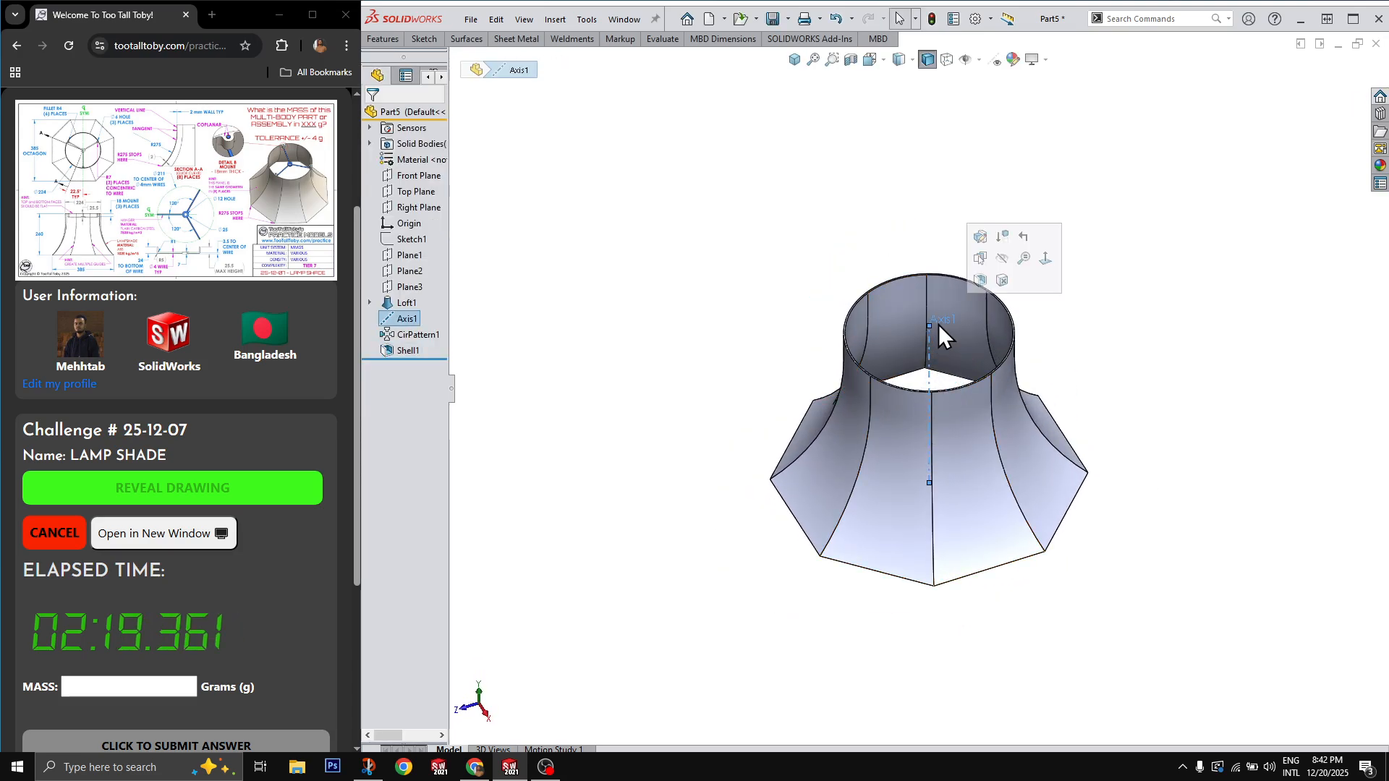
left_click(1010, 265)
Start a sketch on the top rim face and draw a 211 mm diameter construction circle centred on the origin.
scroll(984, 316, "down", 4)
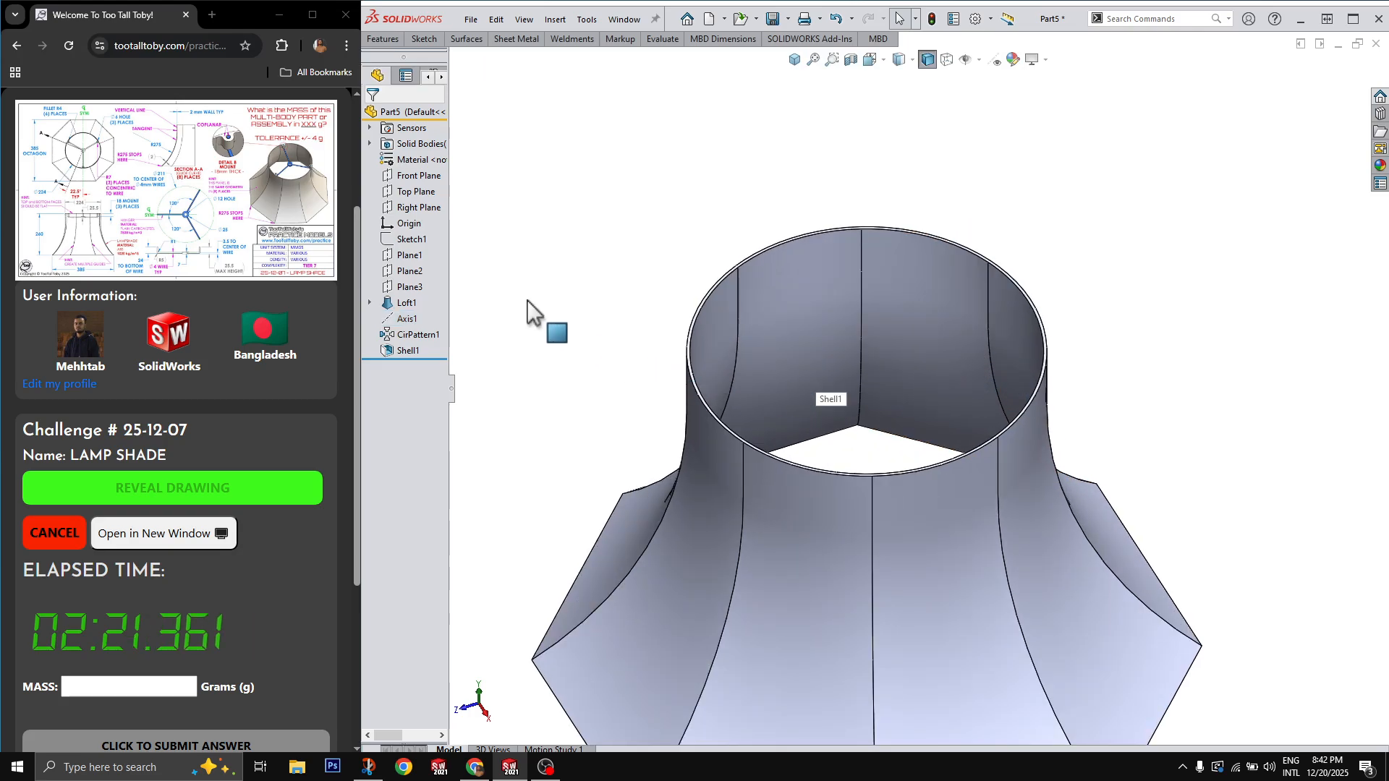
scroll(796, 391, "down", 5)
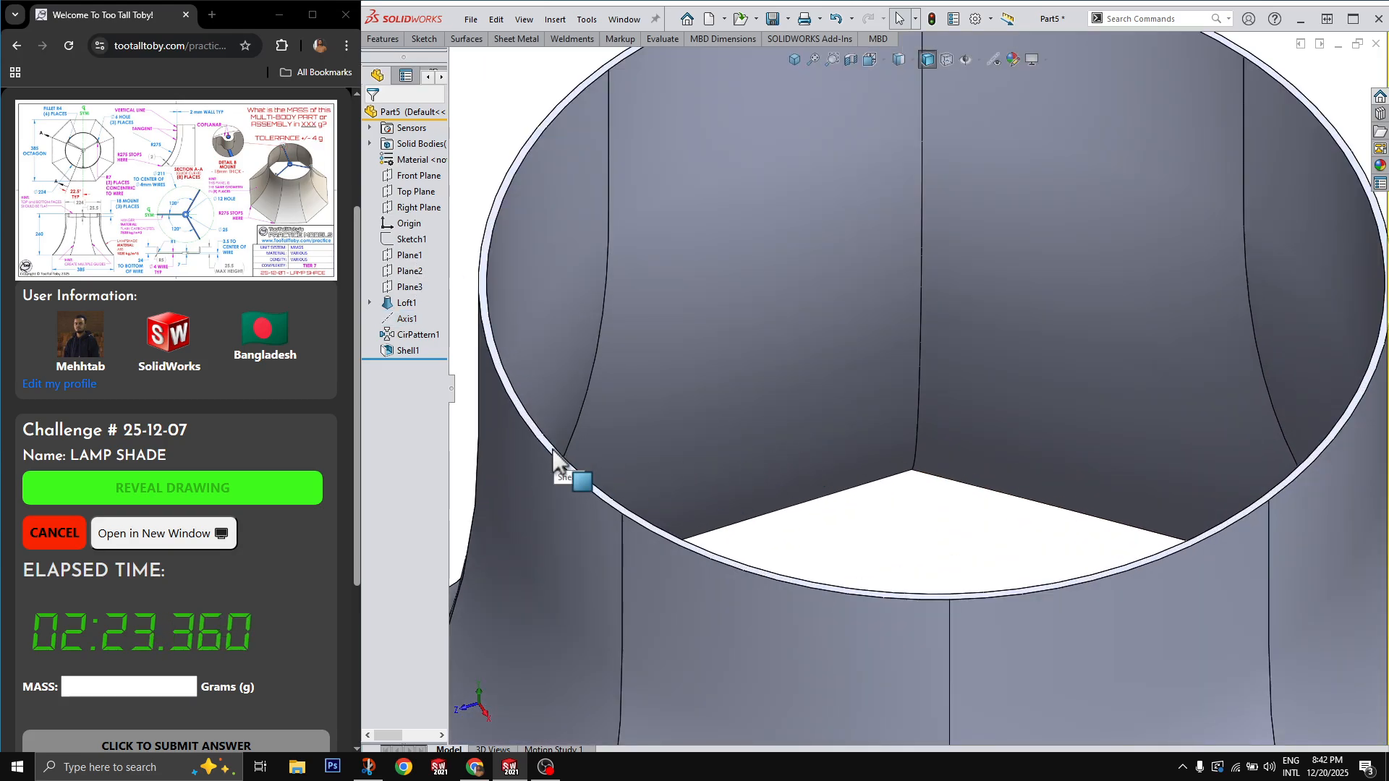
left_click(553, 450)
key("c")
scroll(901, 411, "up", 2)
scroll(919, 486, "down", 3)
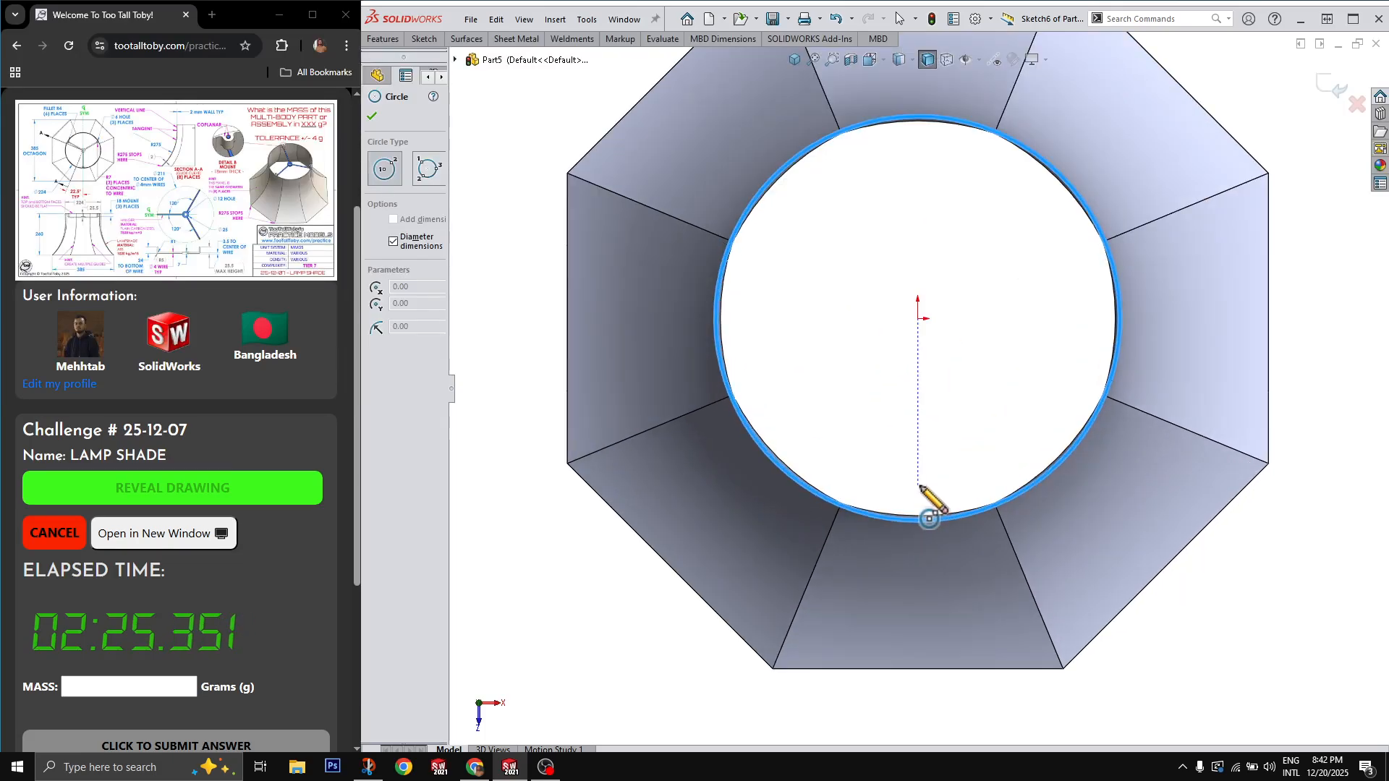
scroll(919, 487, "down", 2)
left_click(918, 279)
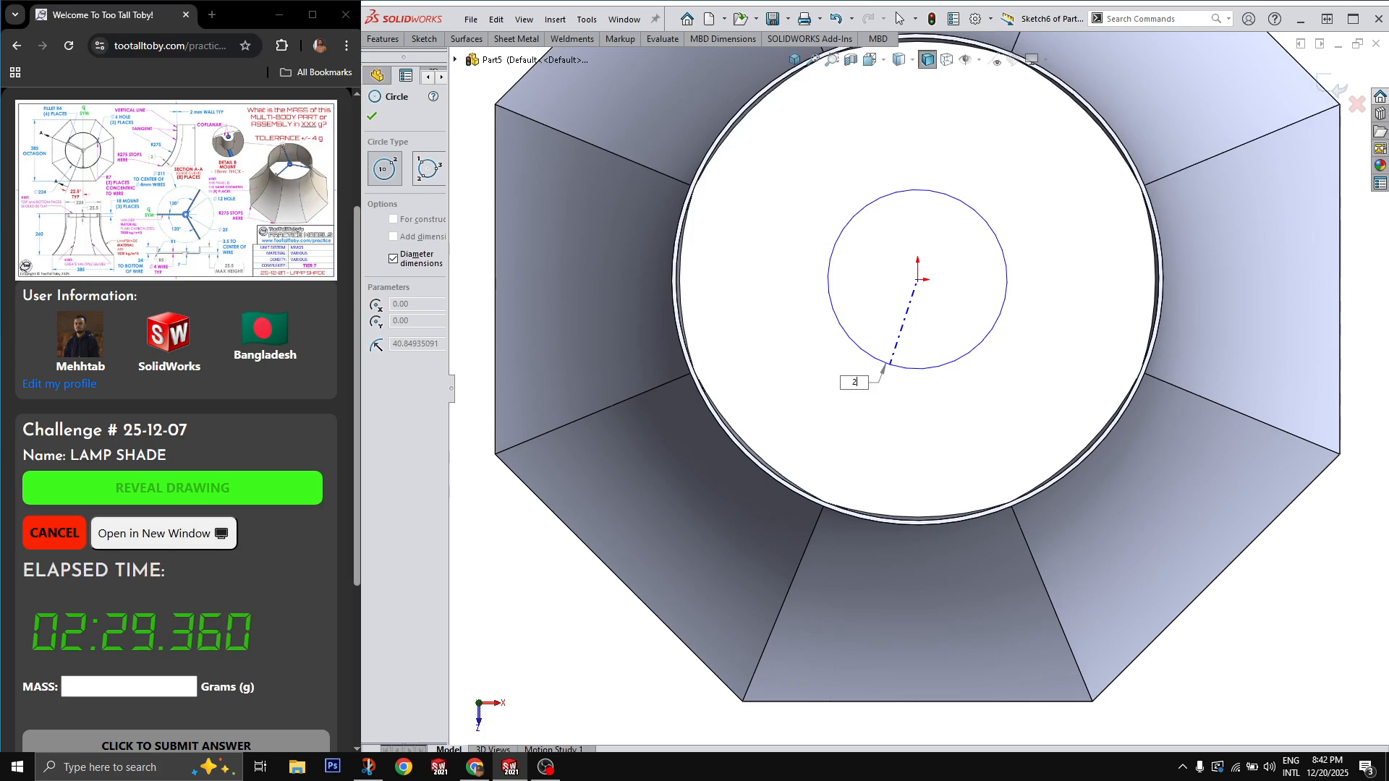
key("Return")
key("Escape")
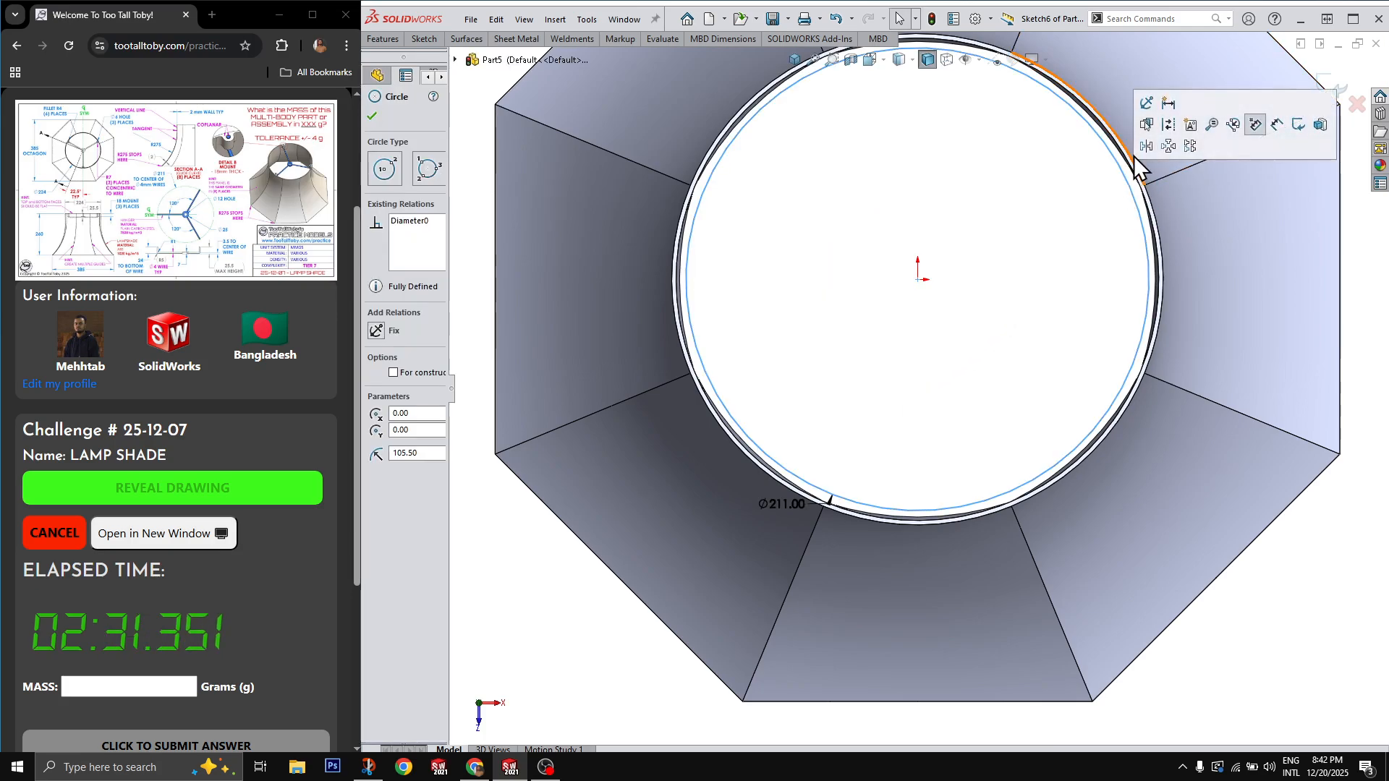
scroll(919, 471, "down", 4)
key("Return")
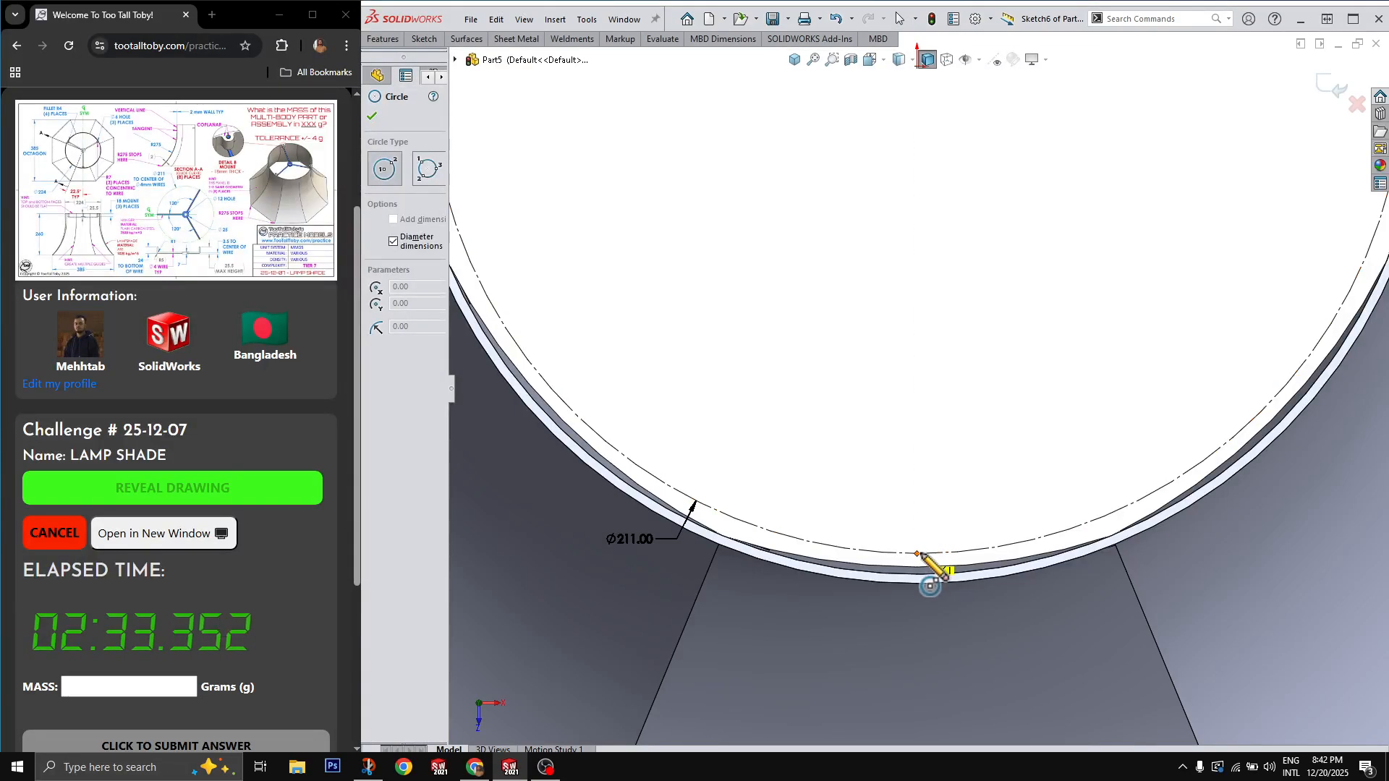
Draw a 14 mm diameter circle centred on the construction circle, directly below the origin in the sketch.
left_click(917, 553)
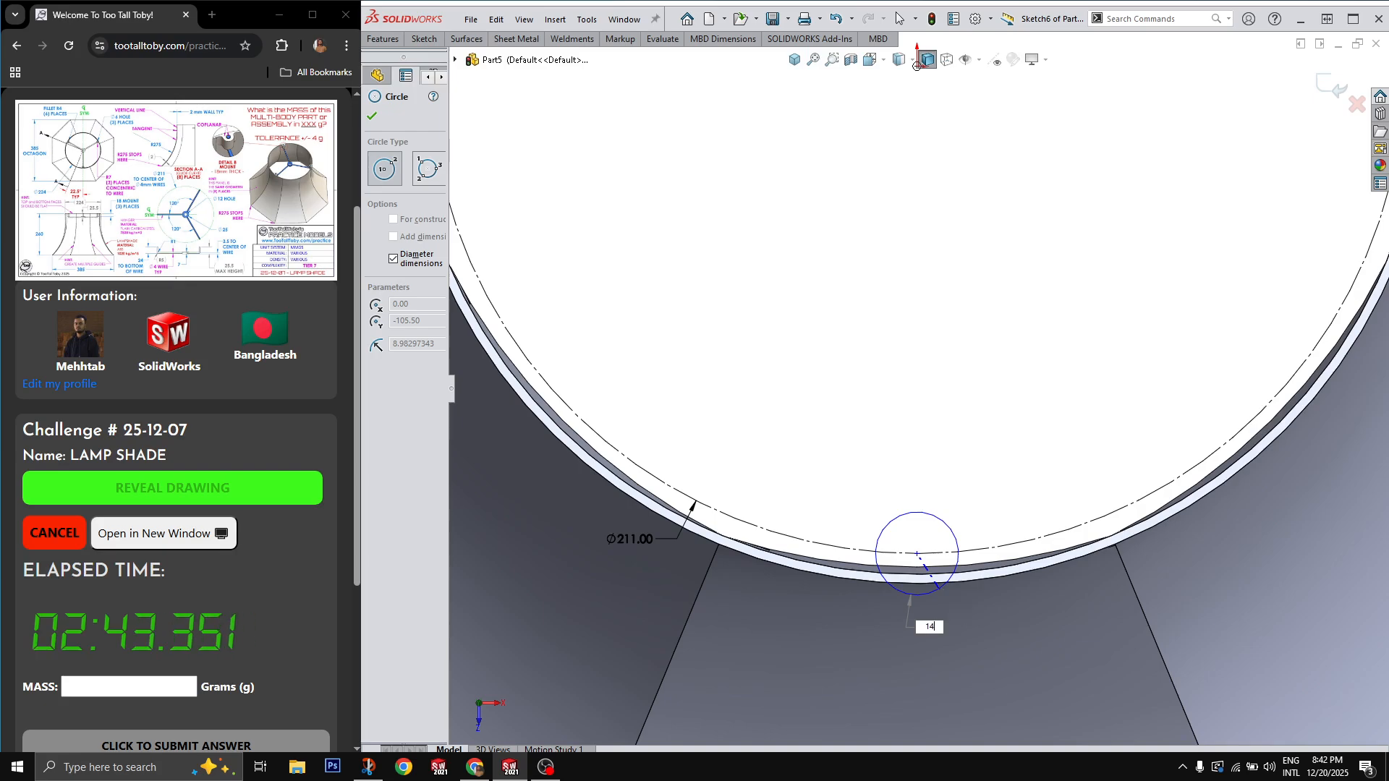
key("Return")
key("Escape")
Offset the shade's outer rim edge 1 mm inward in one direction only, as regular rather than construction geometry.
scroll(905, 592, "down", 6)
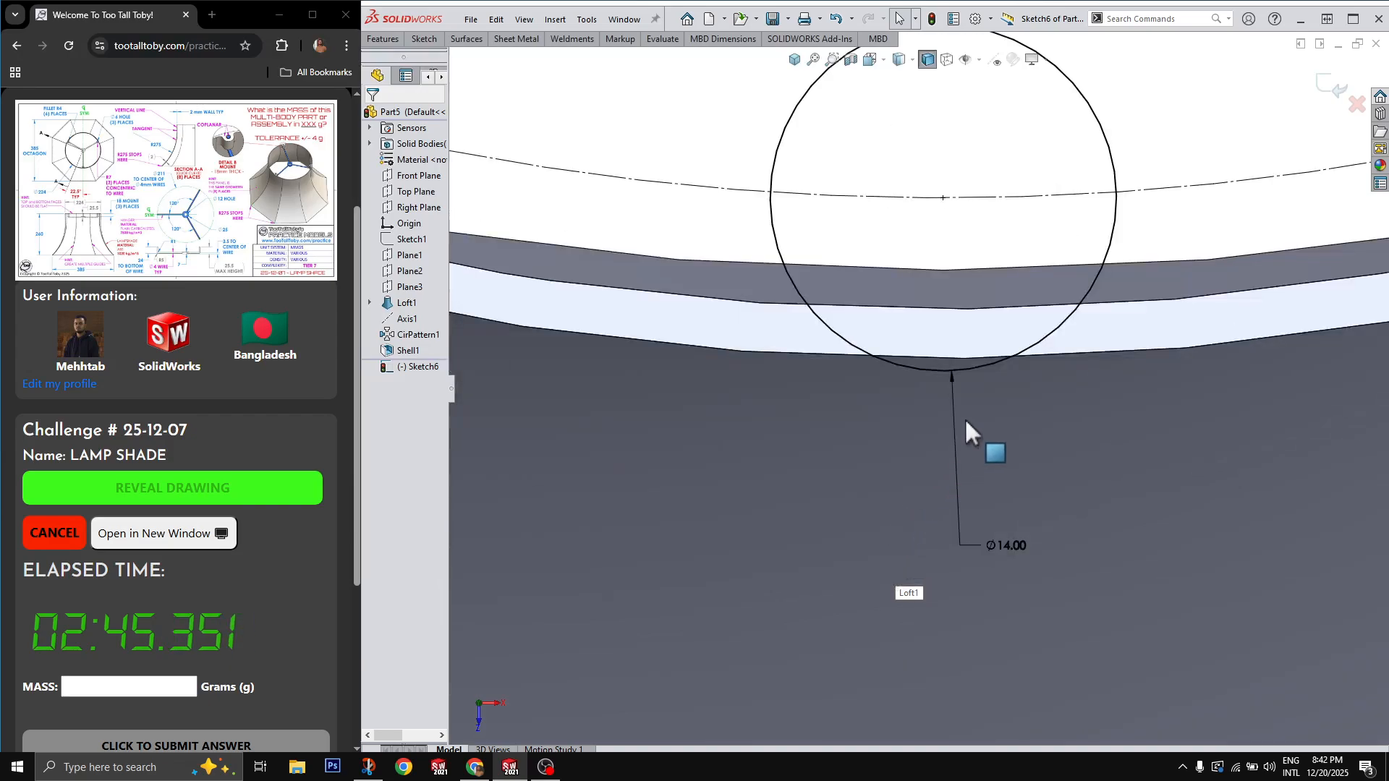
left_click(1043, 355)
key("o")
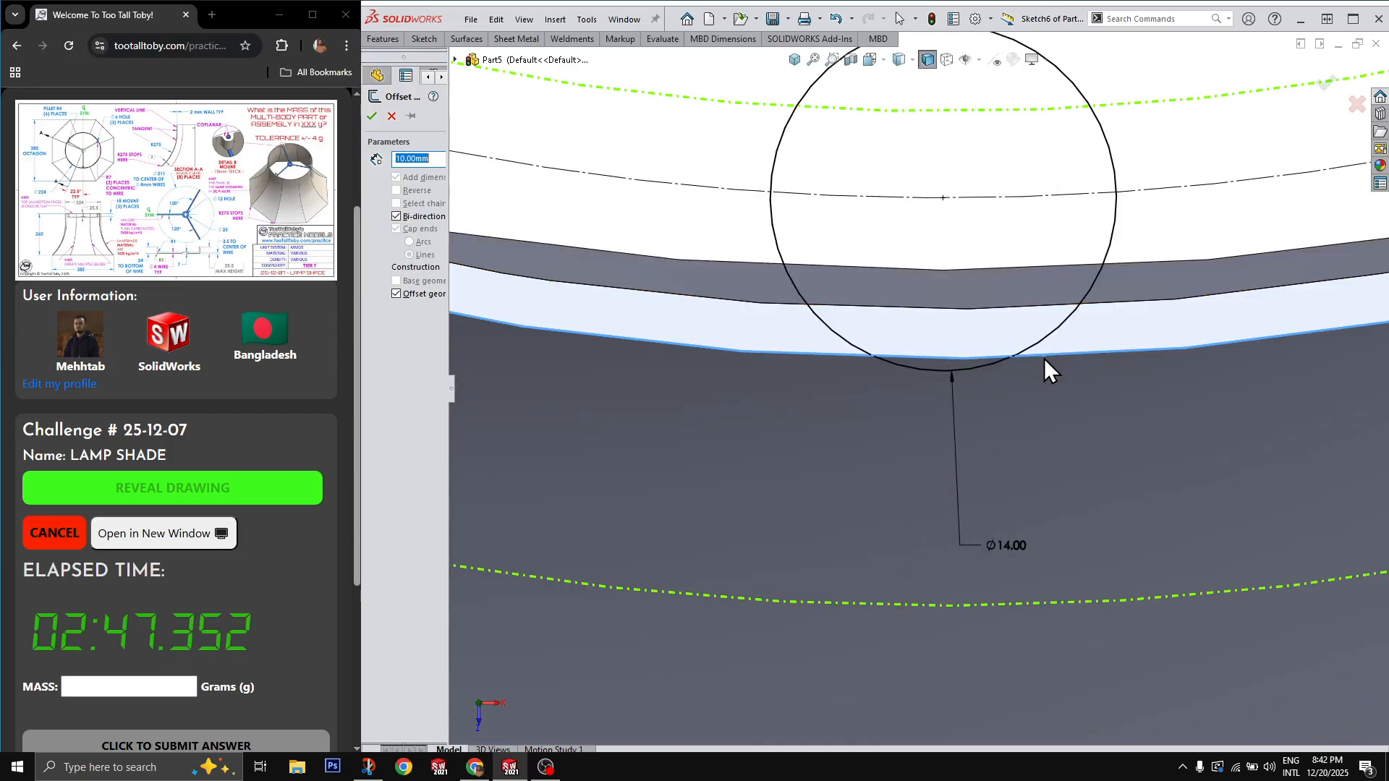
left_click(417, 214)
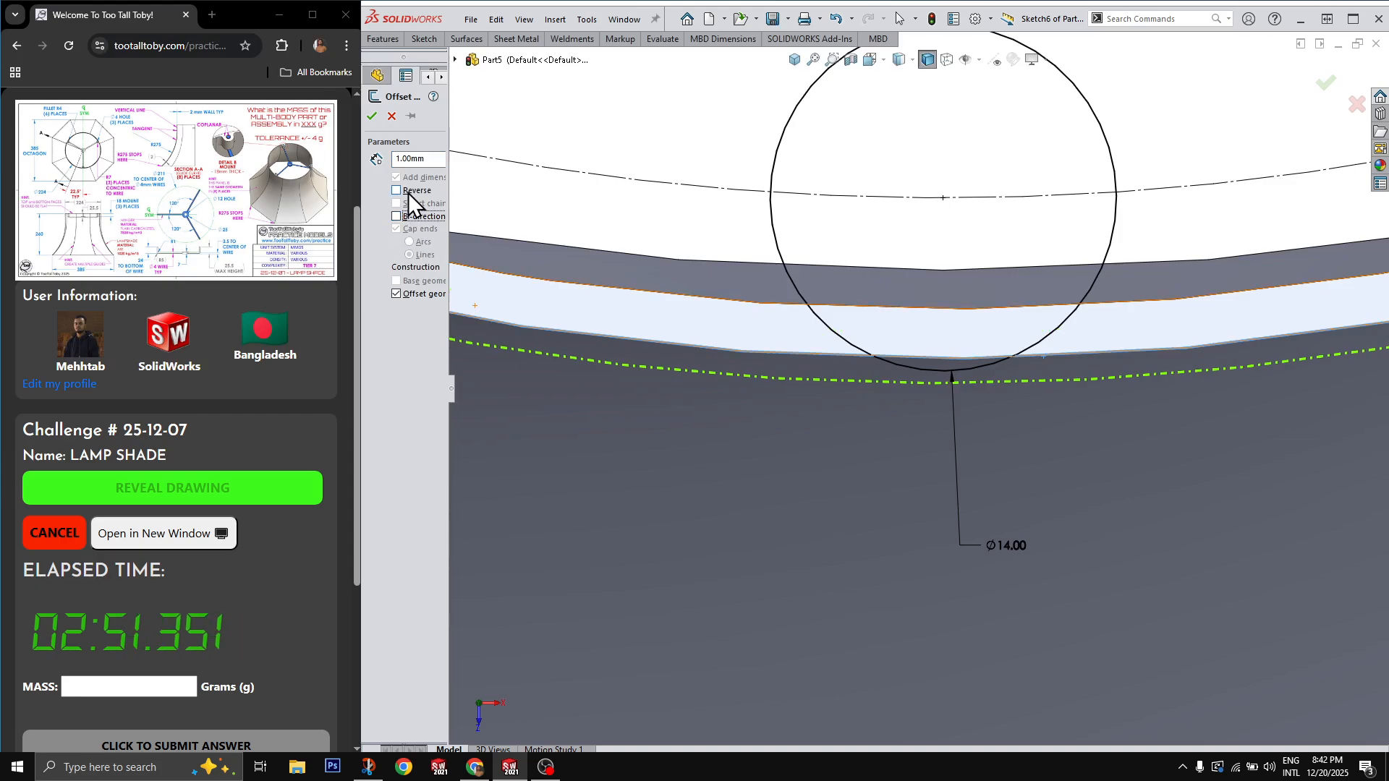
left_click(411, 295)
left_click(371, 117)
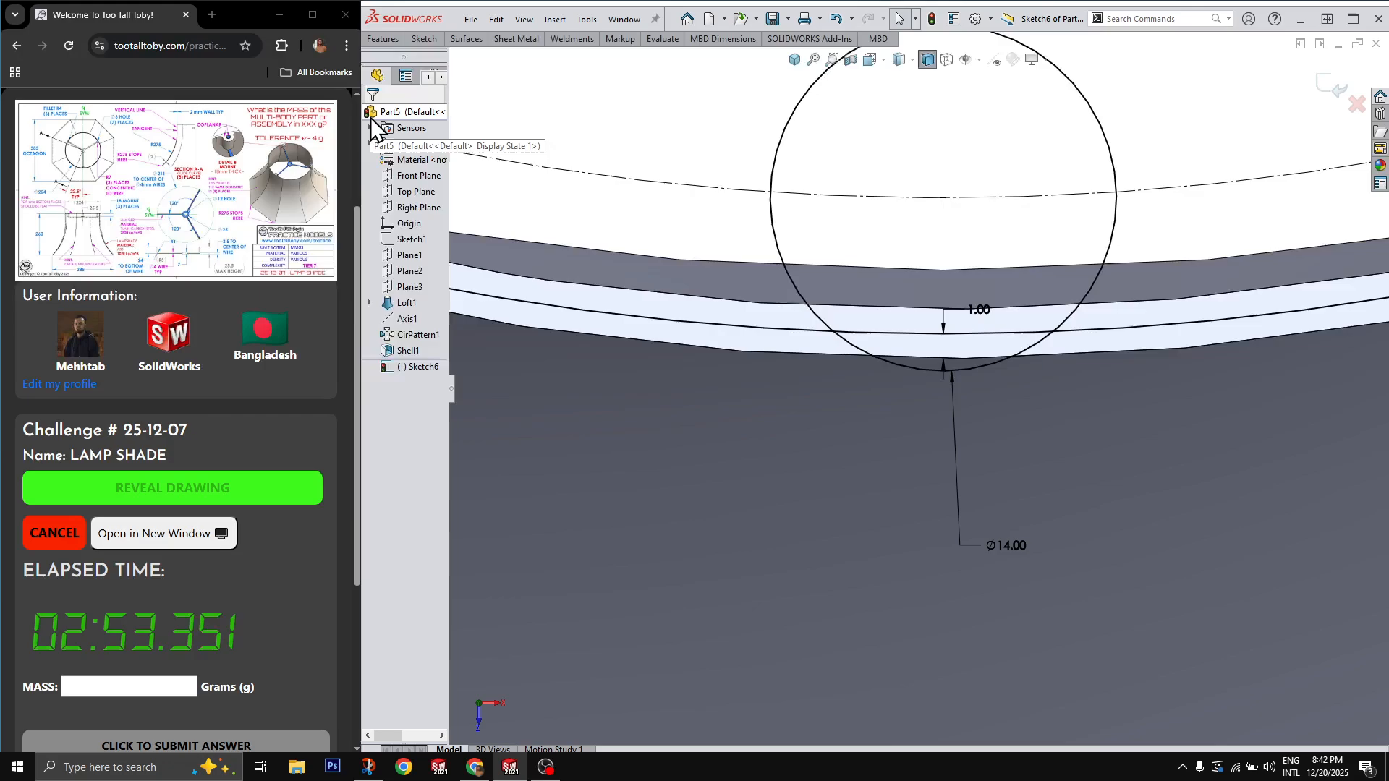
left_click(866, 307)
key("e")
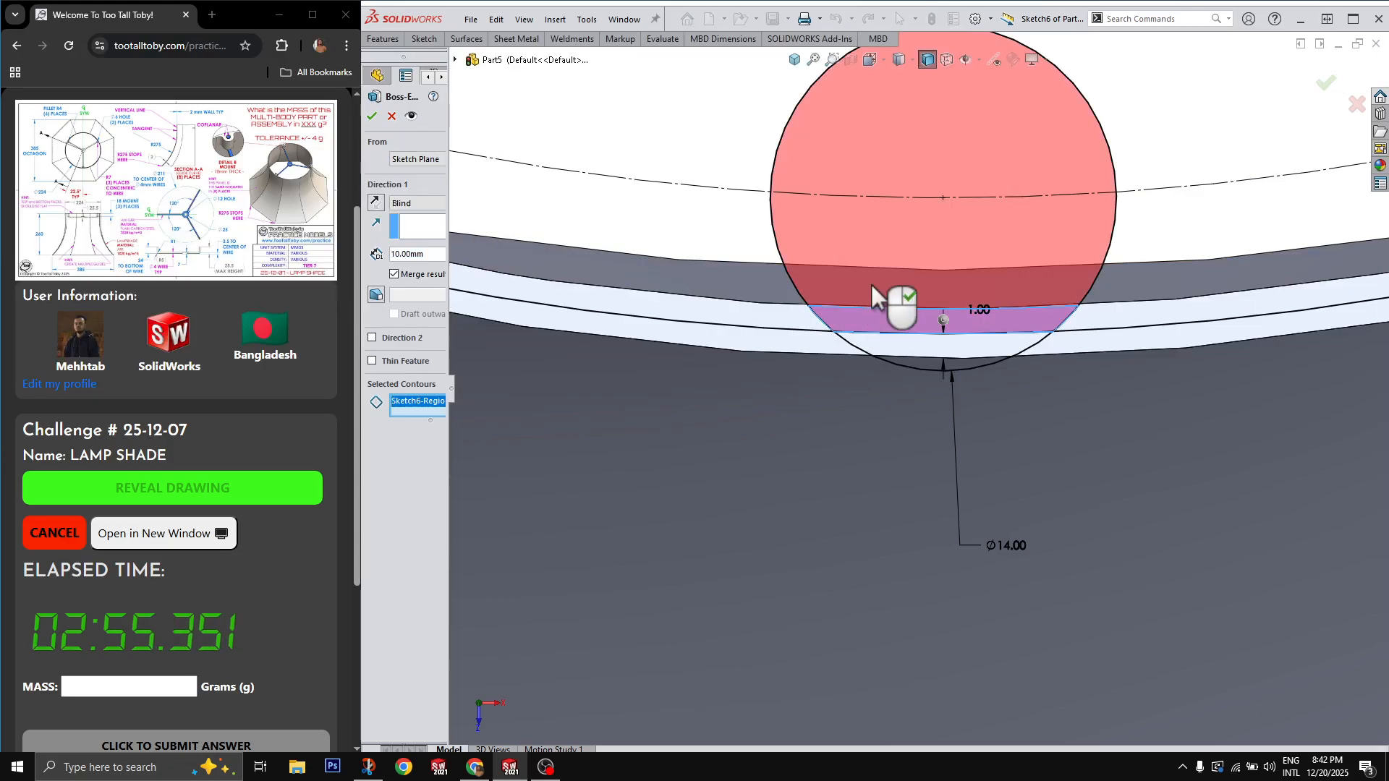
left_click(875, 277)
key("Escape")
Draw a 6 mm diameter circle concentric with the 14 mm circle.
key("c")
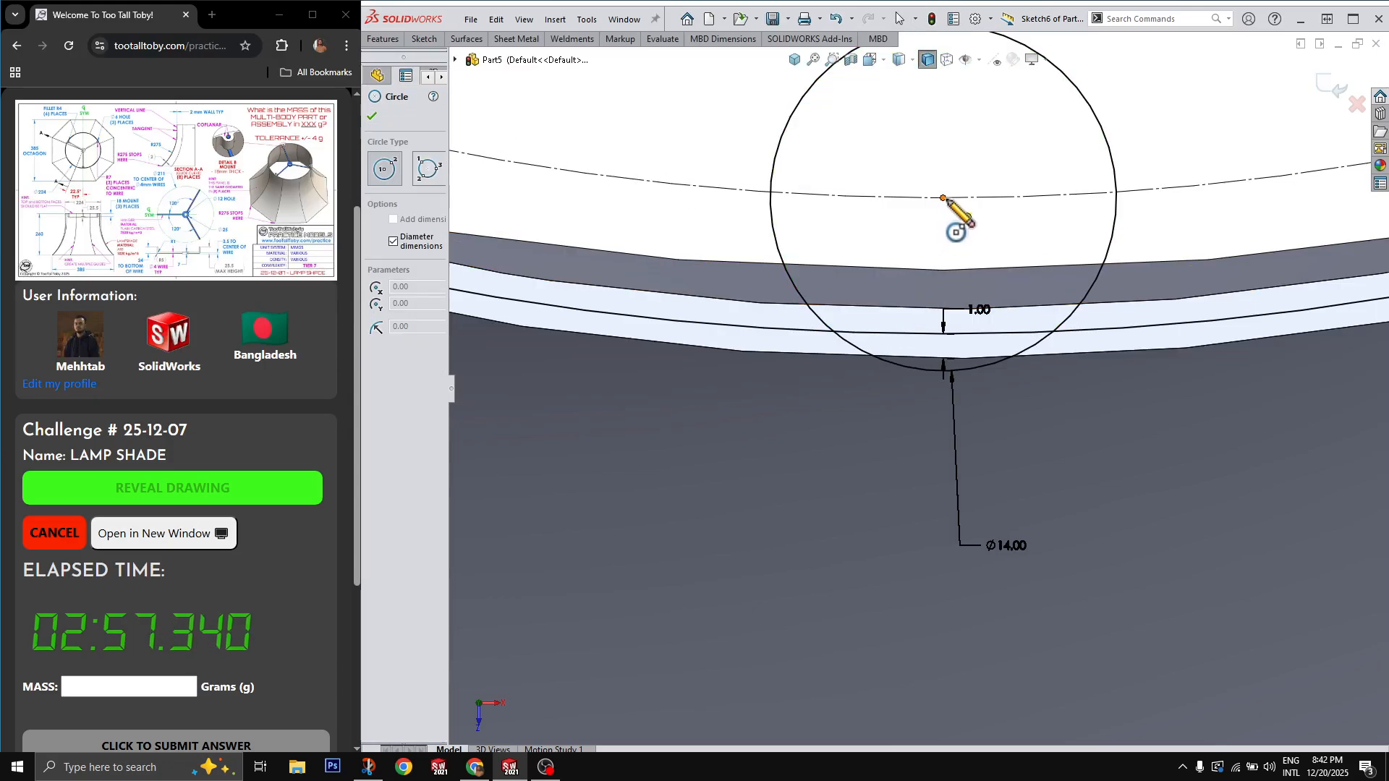
left_click(943, 198)
type("6")
key("Return")
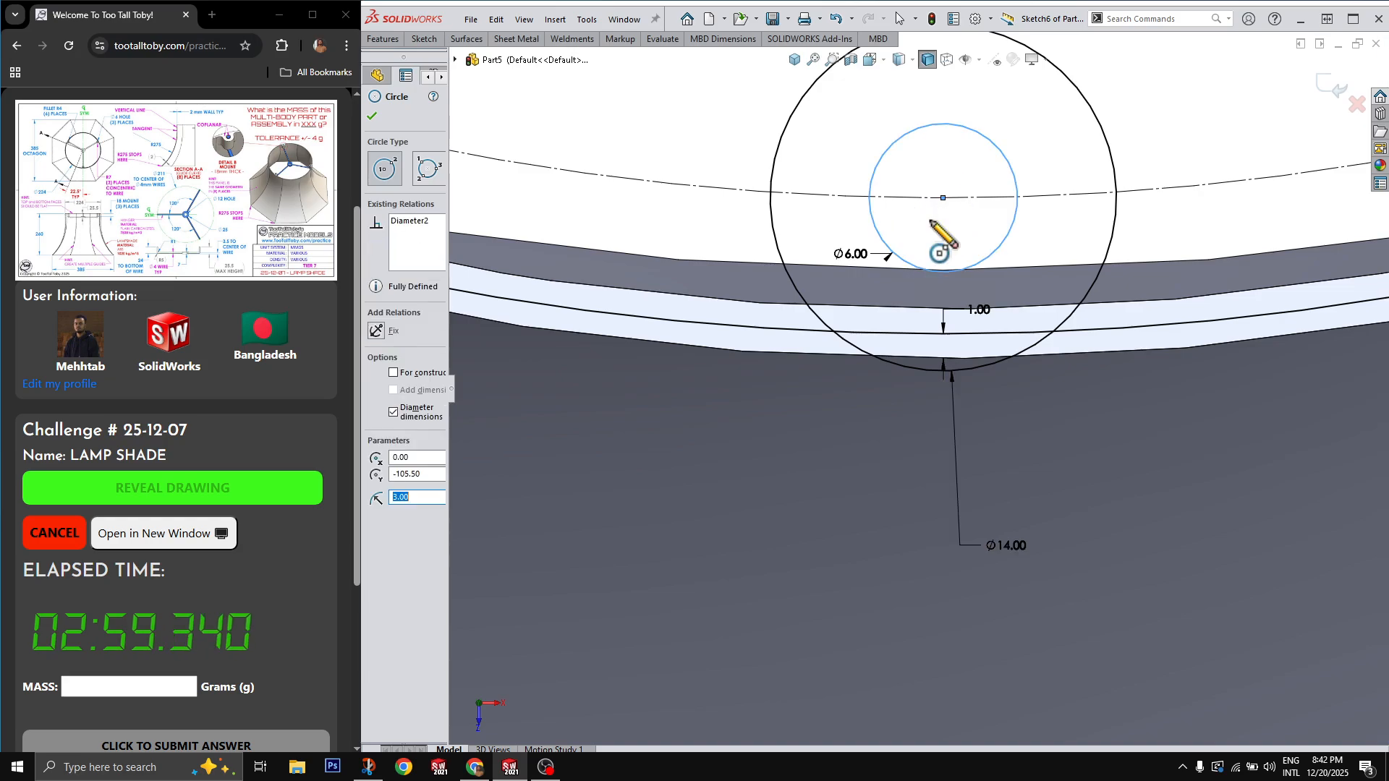
key("Escape")
Extrude the ring between the 6 mm and 14 mm circles, up to the offset rim line, 18 mm downward as a mounting boss.
left_click(876, 323)
key("e")
left_click(879, 297)
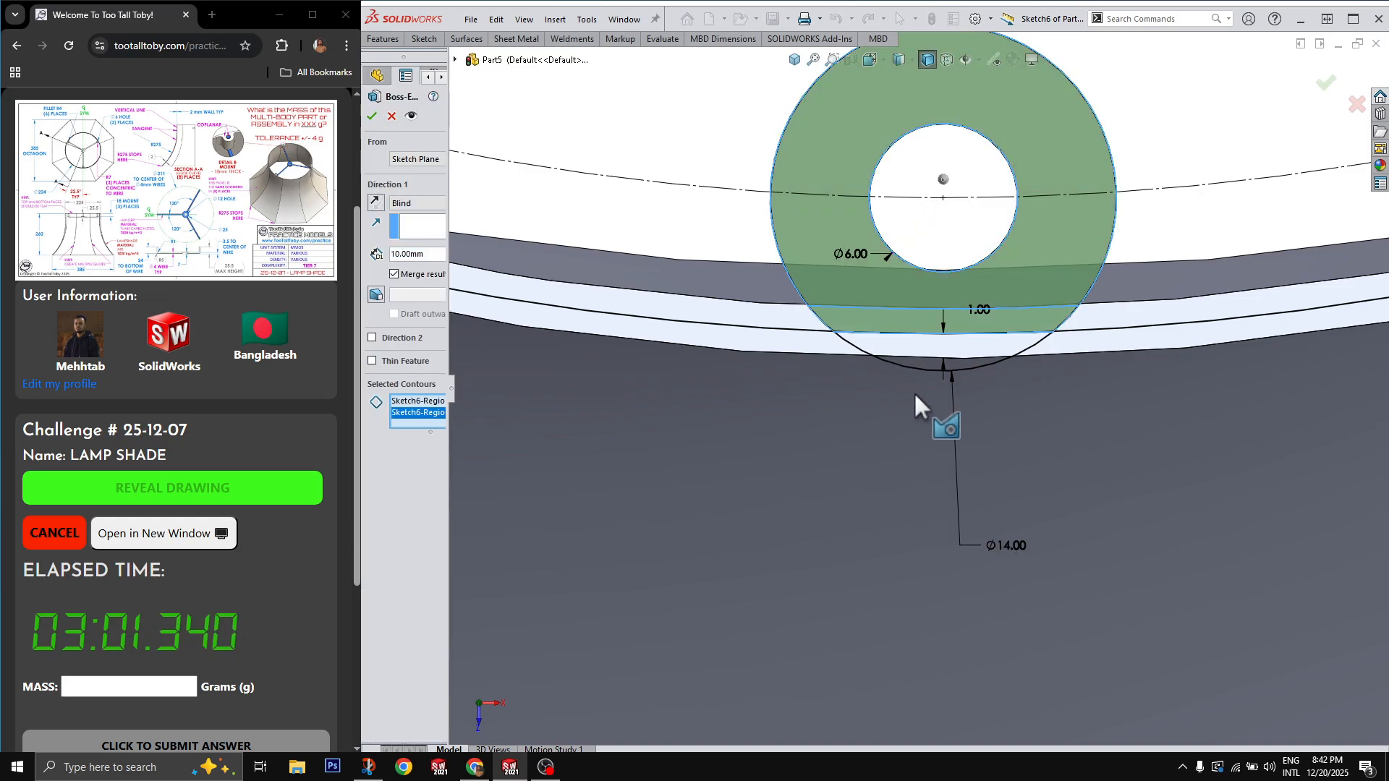
middle_click_drag(914, 392, 871, 230)
scroll(870, 225, "up", 6)
scroll(874, 137, "down", 11)
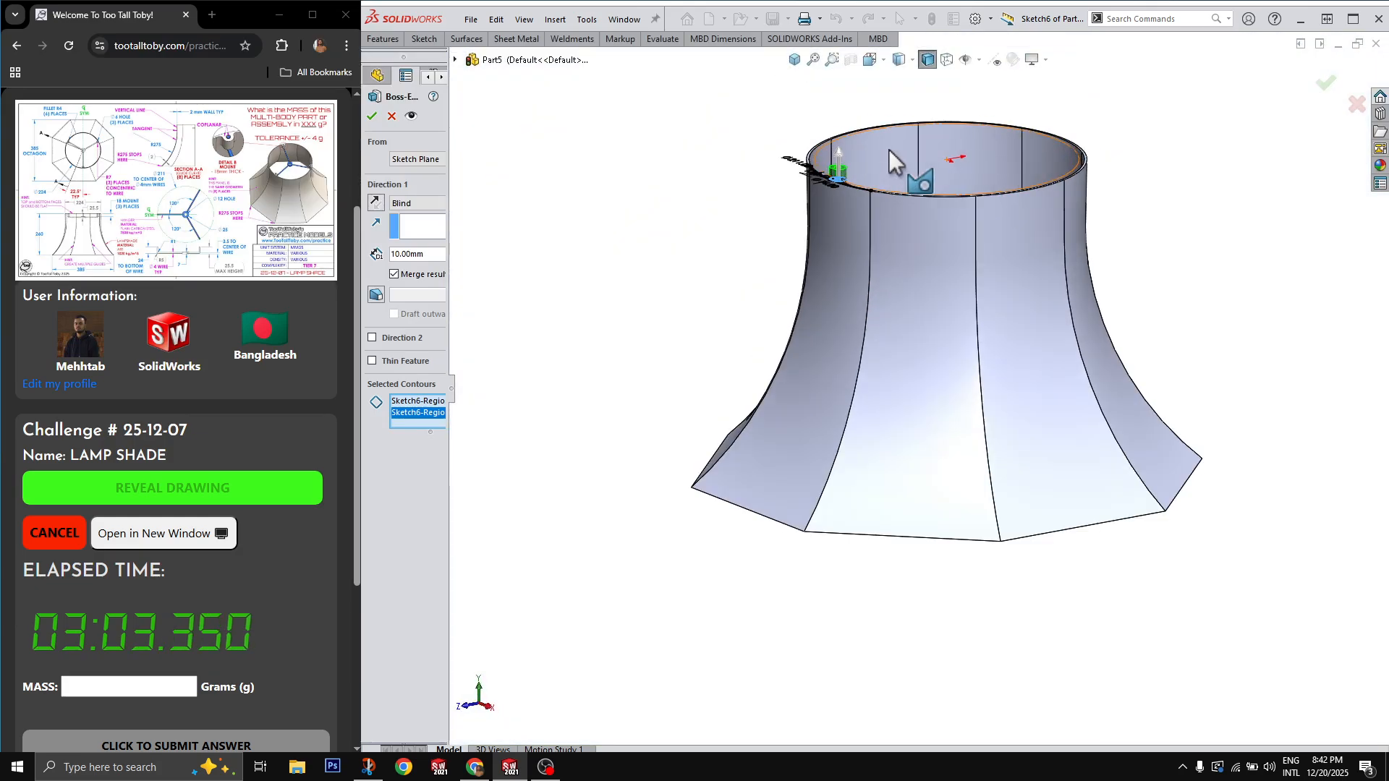
left_click_drag(797, 267, 807, 367)
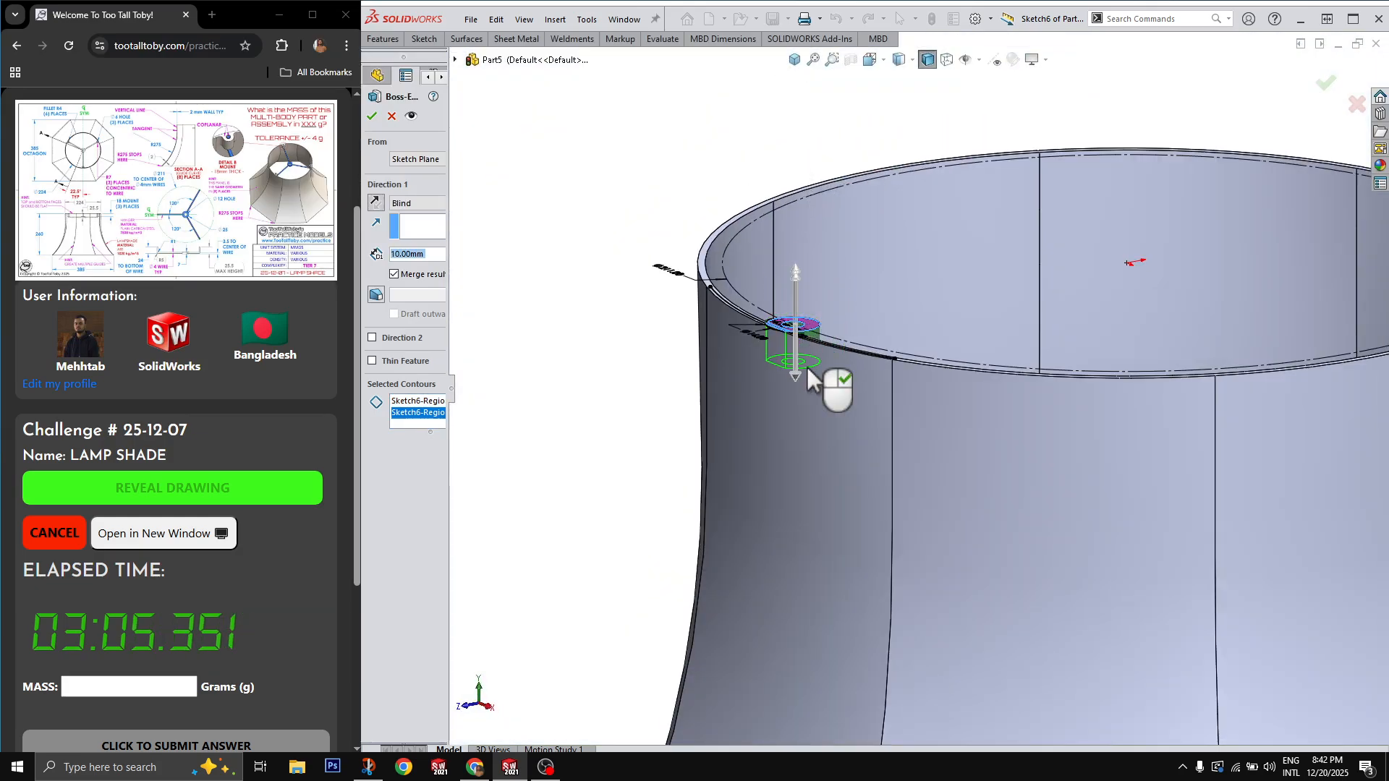
right_click(807, 367)
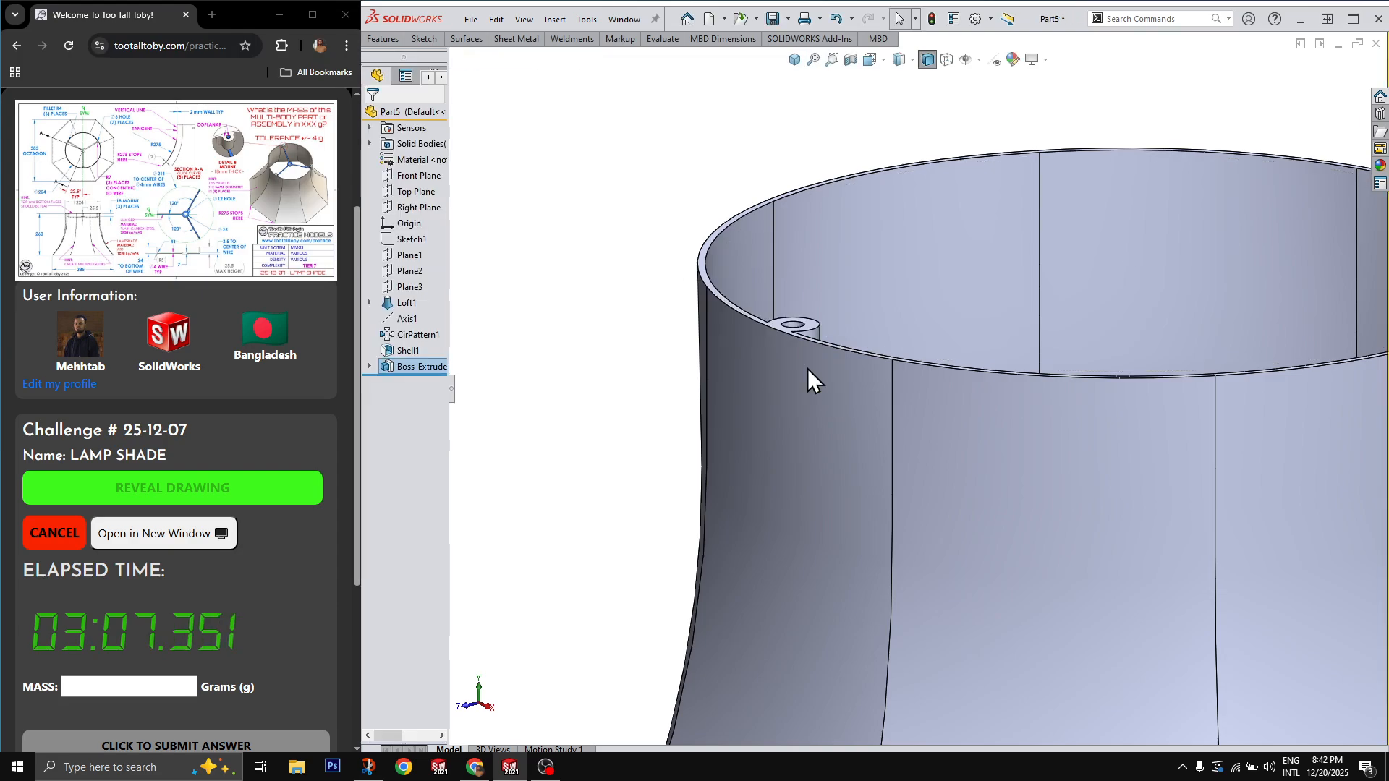
Circular-pattern the mounting boss around the central axis with 3 equally spaced instances over 360 degrees.
middle_click_drag(807, 367, 750, 397)
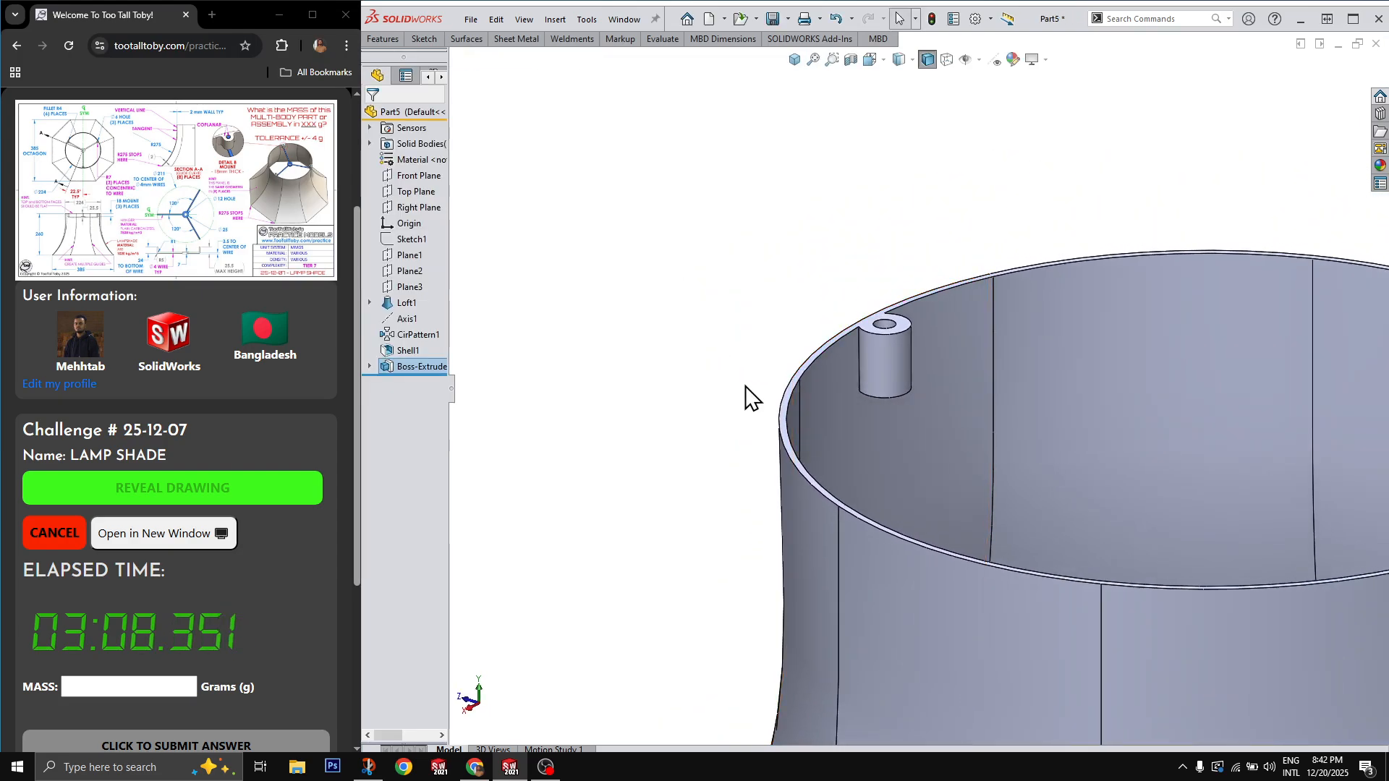
left_click(418, 366)
left_click(550, 382)
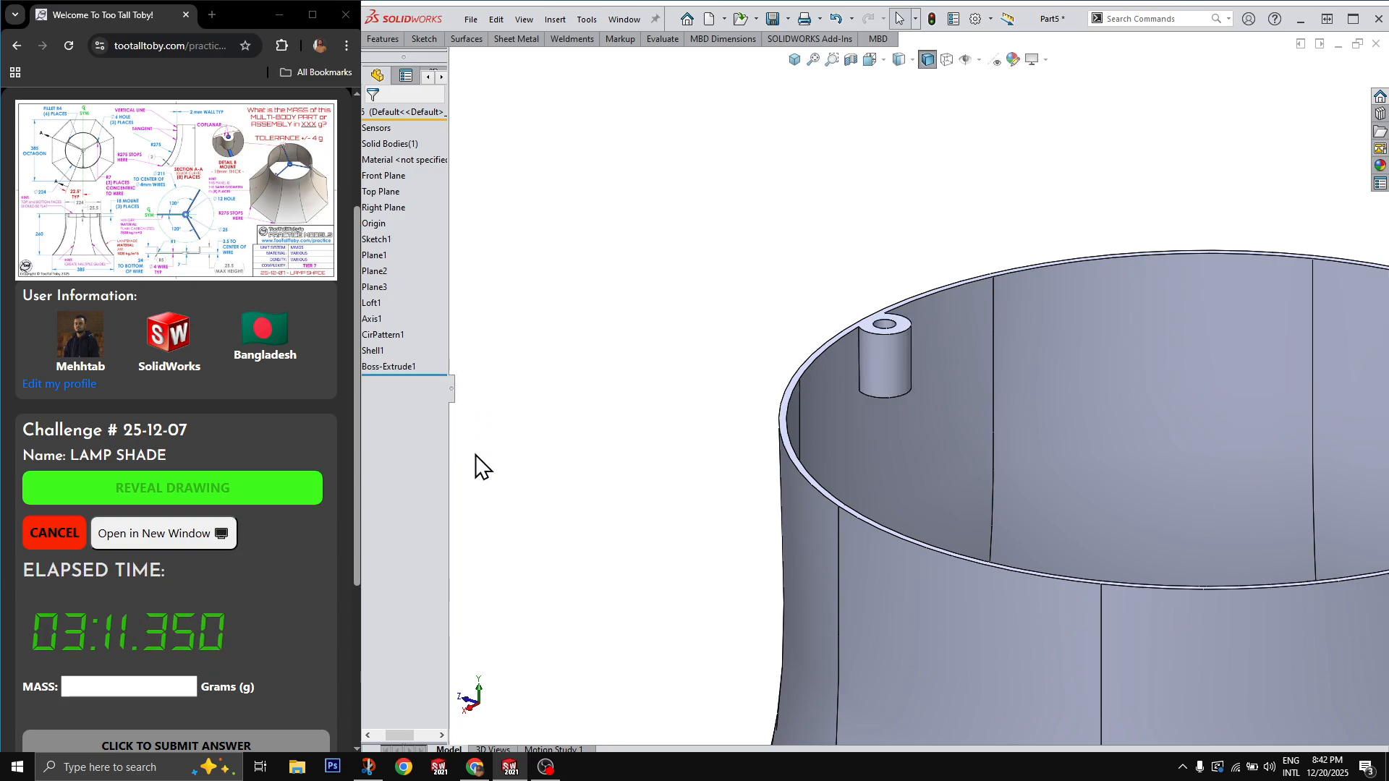
left_click(397, 366)
left_click(402, 320, "ctrl")
left_click(435, 376)
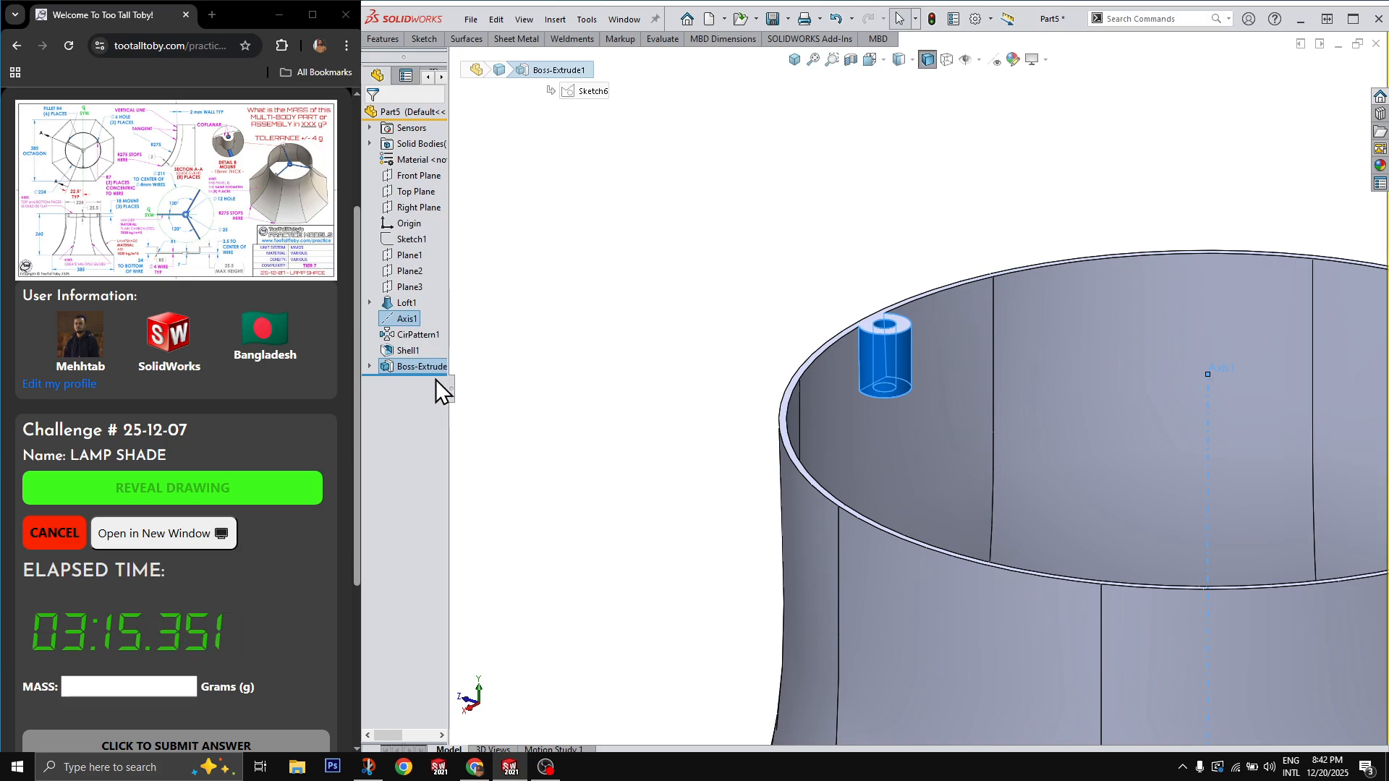
double_click(403, 242)
type("3")
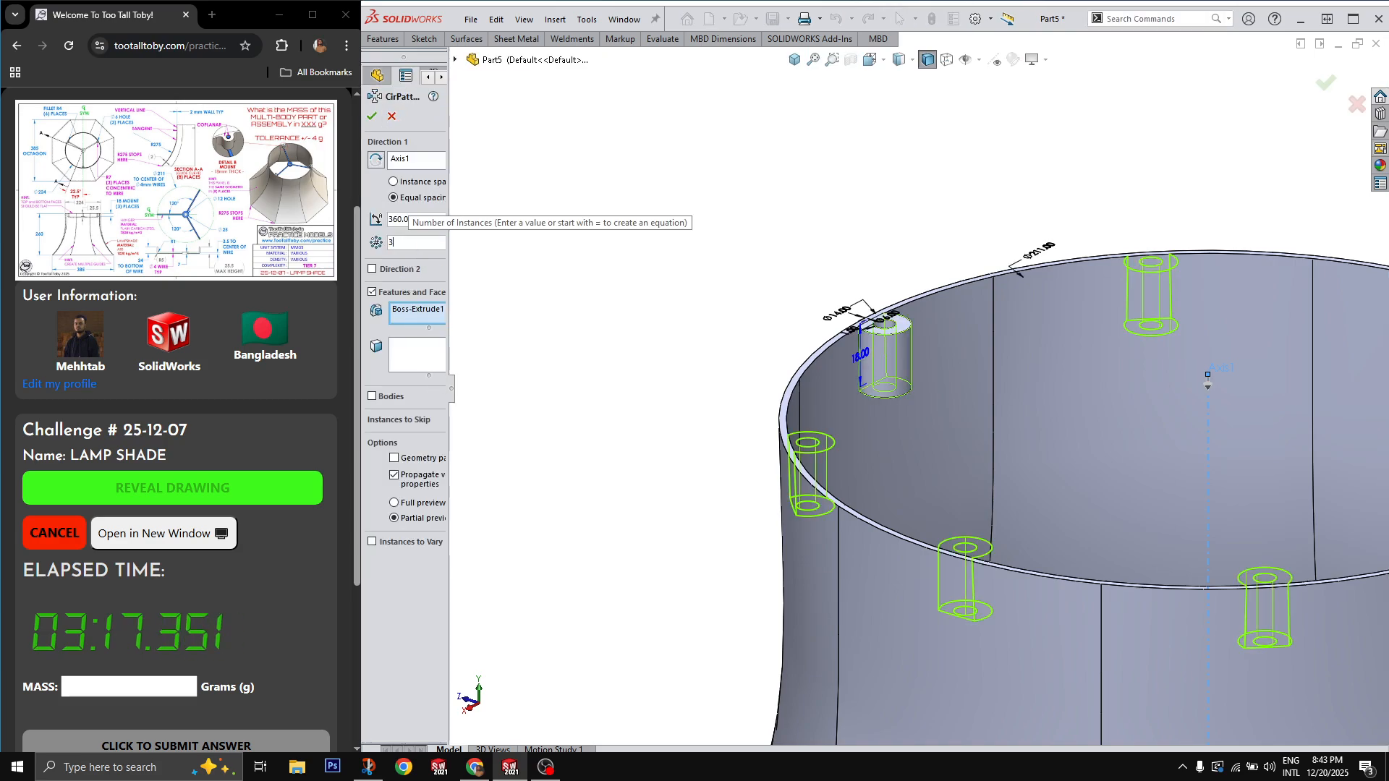
key("Return")
key("Return")
Fillet the six vertical edges where the three mounting bosses meet the shade's inner wall with a 4 mm radius.
scroll(919, 388, "up", 2)
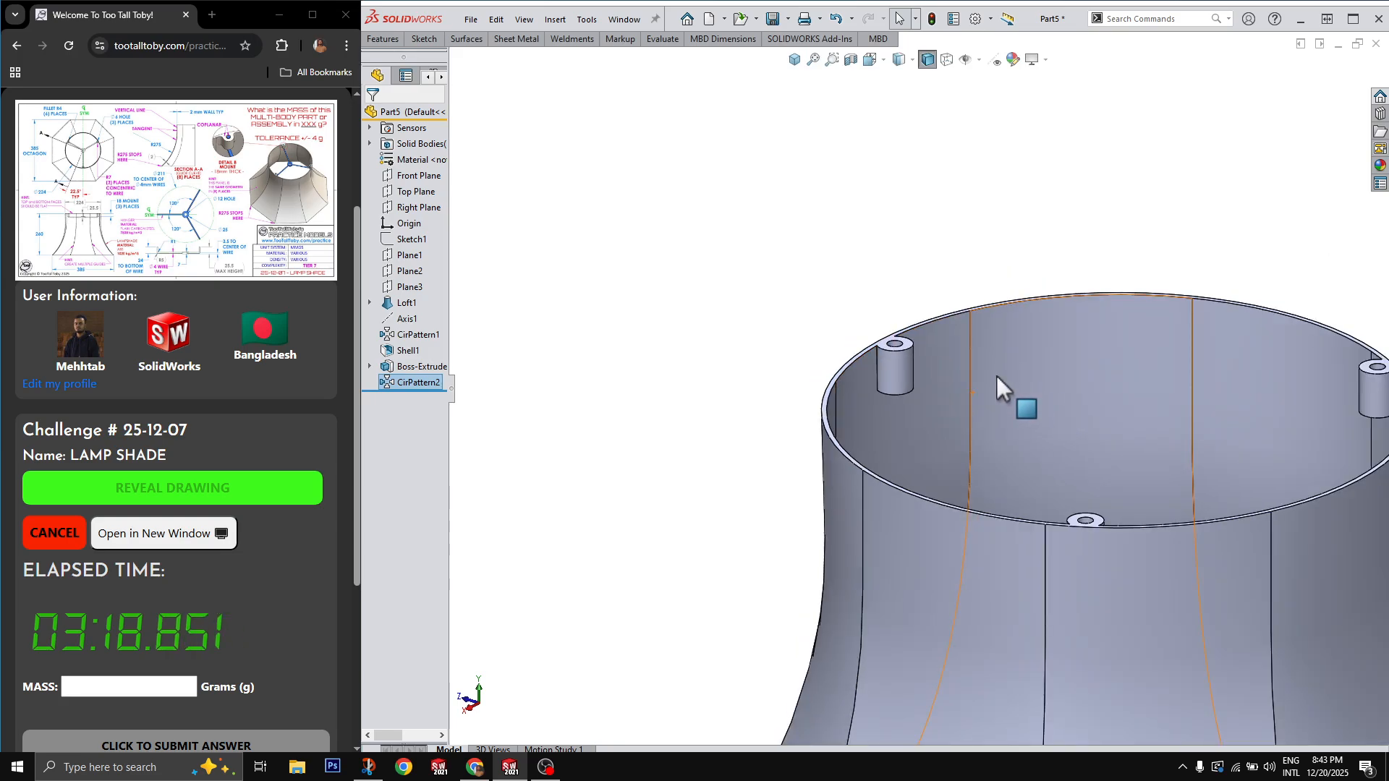
key("f")
left_click(878, 369)
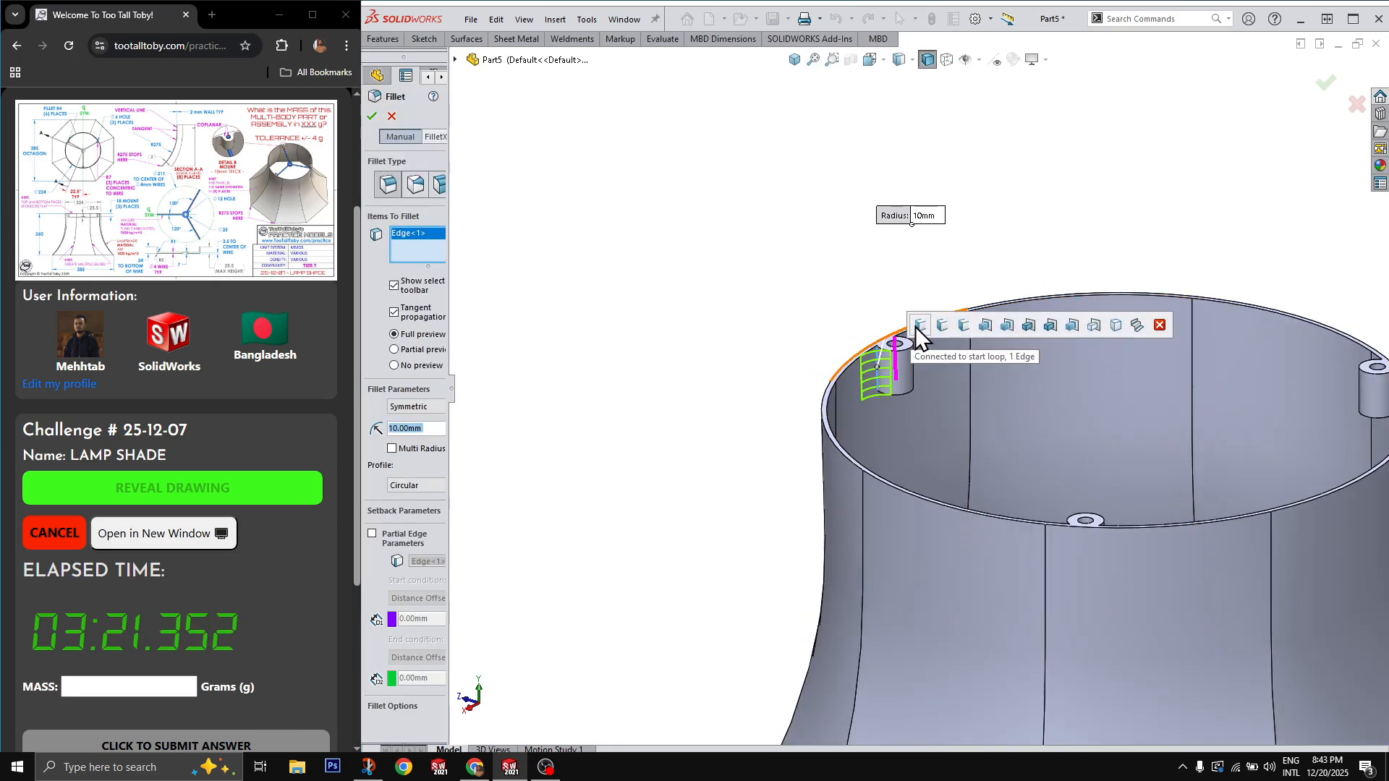
scroll(928, 376, "down", 4)
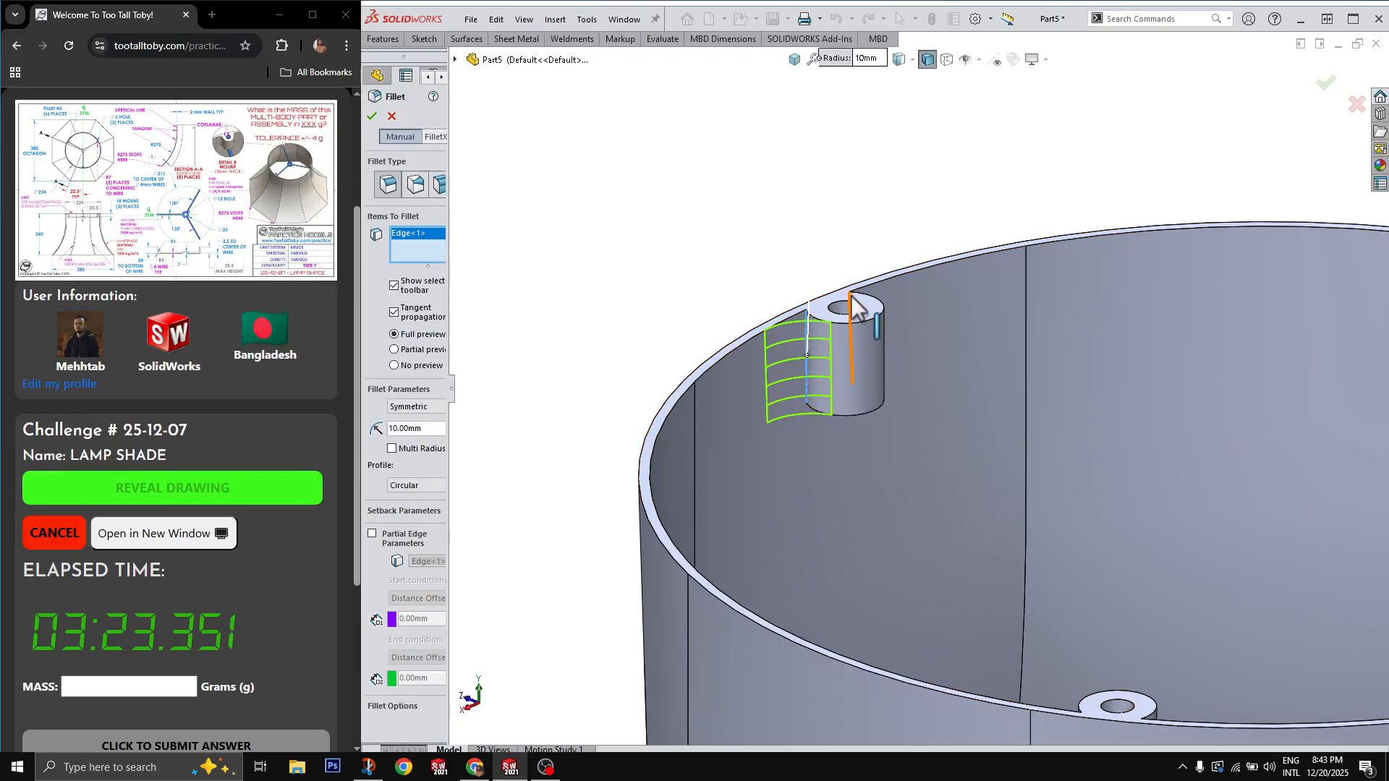
left_click(851, 296)
scroll(1158, 423, "up", 2)
scroll(1338, 427, "down", 3)
scroll(1295, 440, "up", 2)
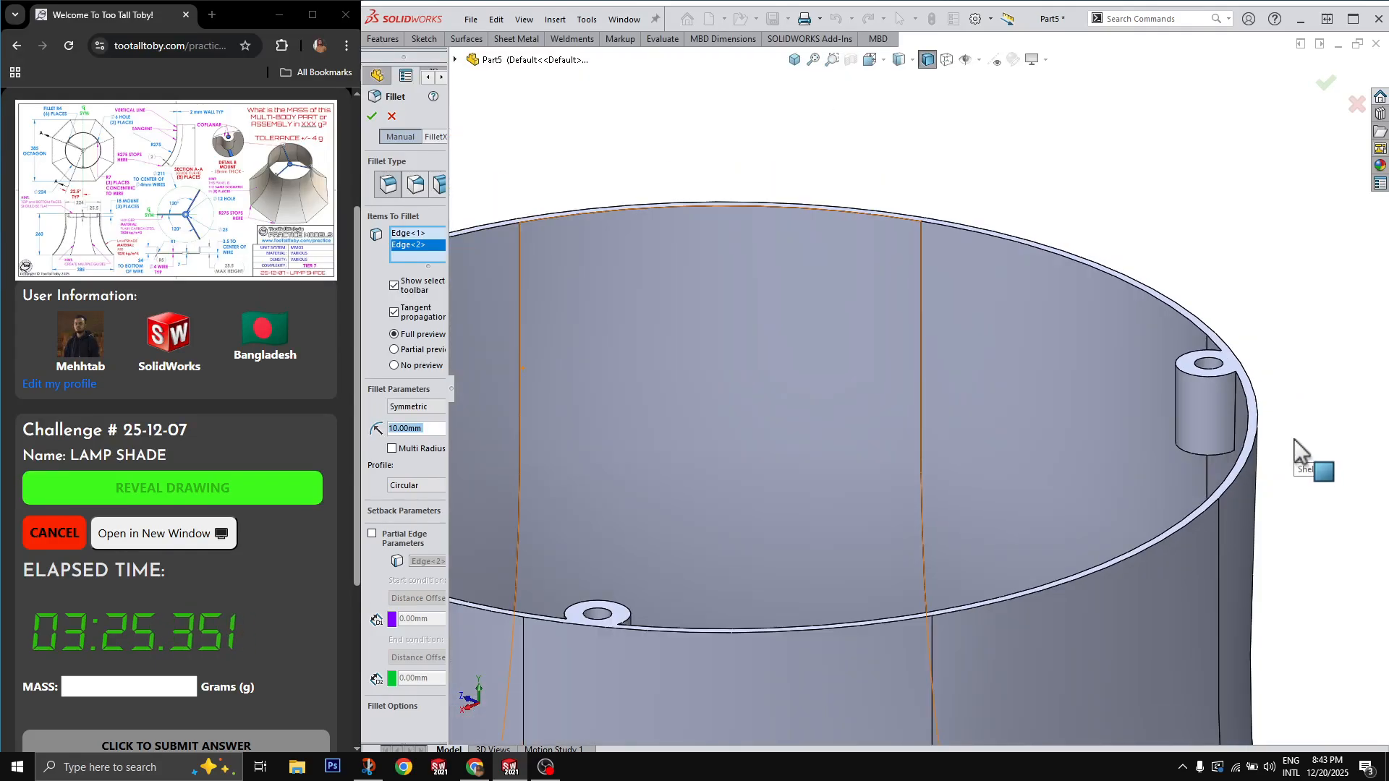
left_click(1235, 403)
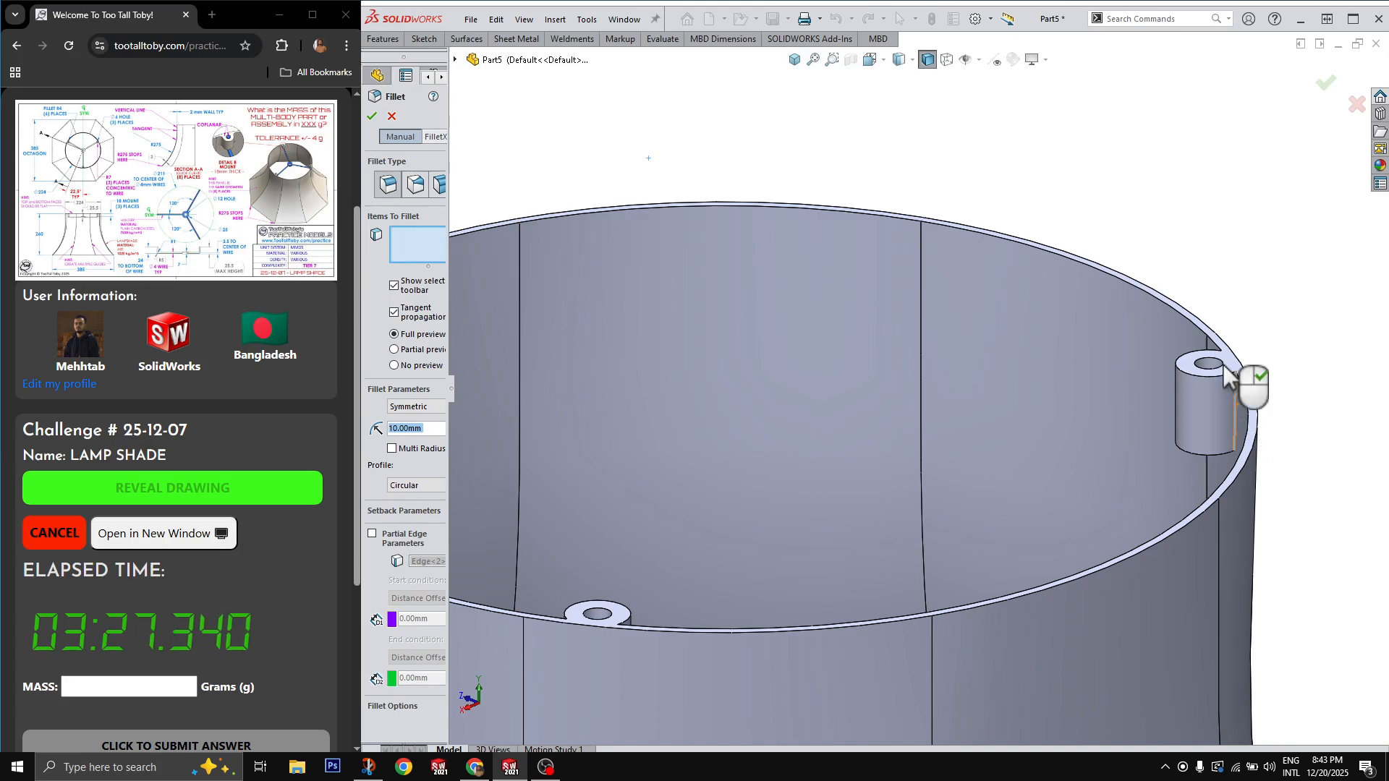
scroll(1230, 369, "down", 5)
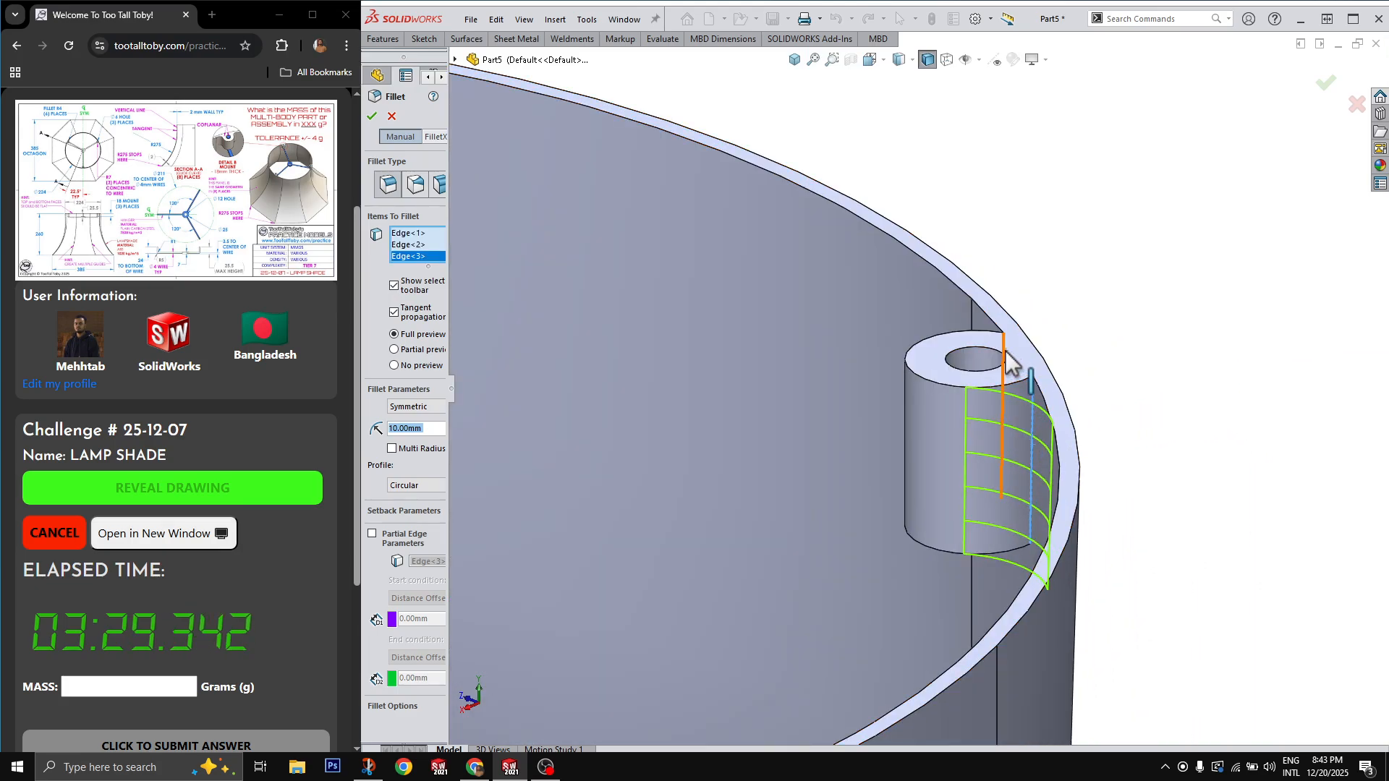
left_click(1006, 359)
scroll(890, 505, "up", 5)
middle_click_drag(607, 499, 409, 552)
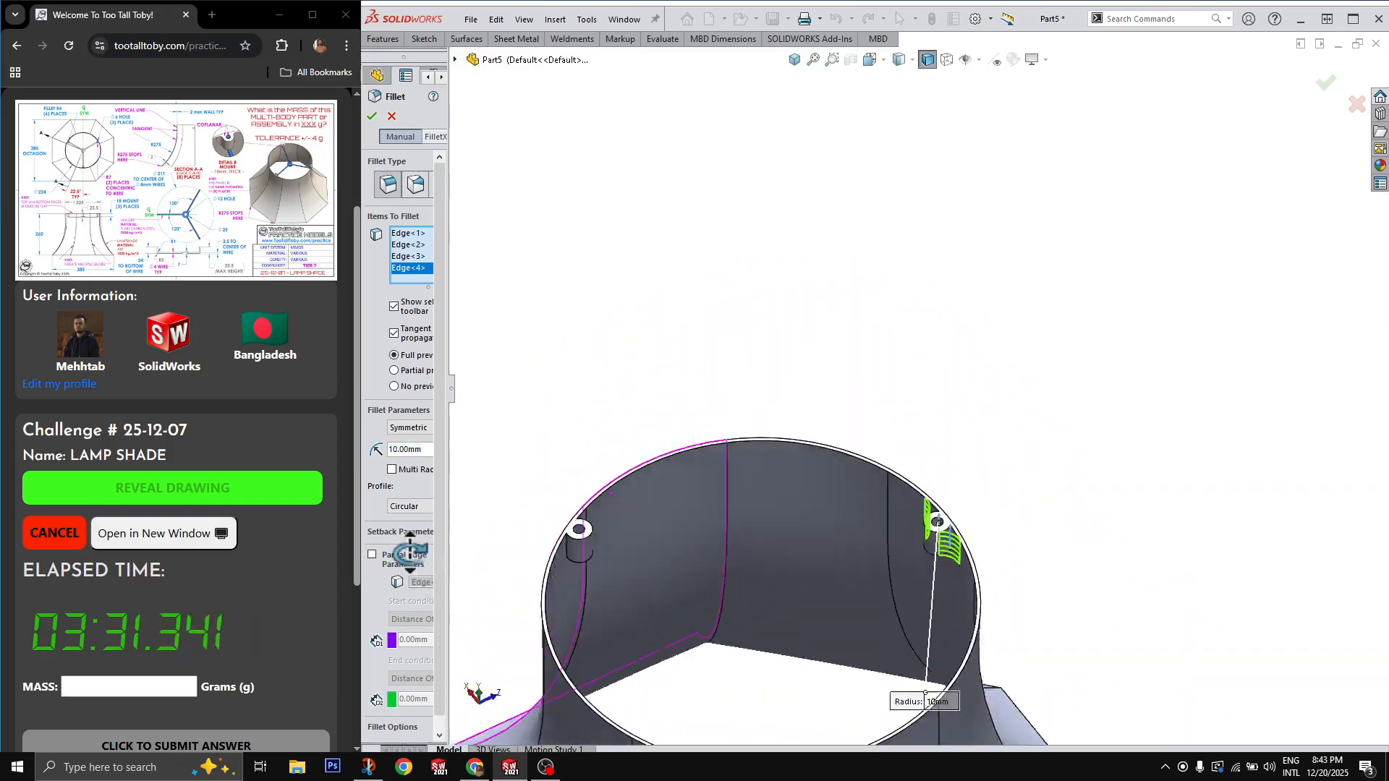
scroll(515, 562, "down", 5)
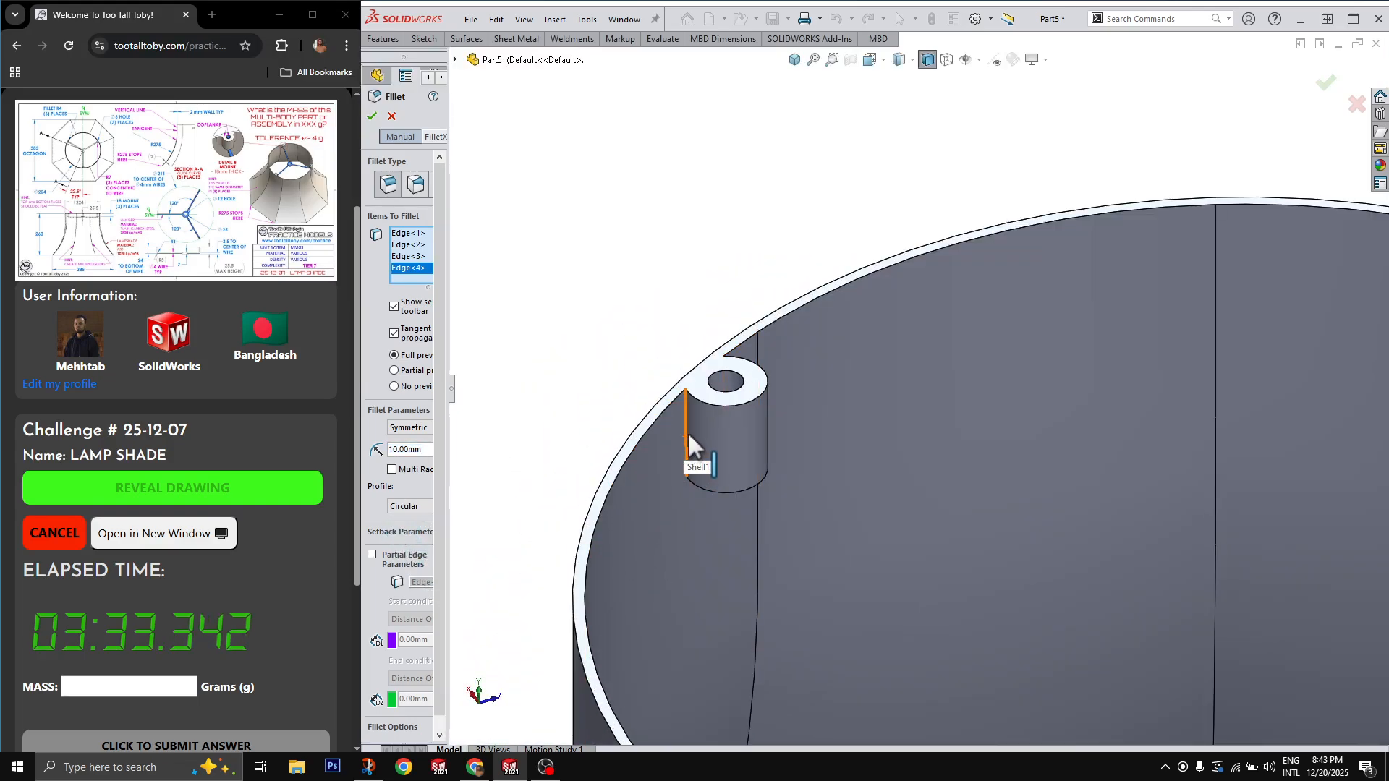
left_click(688, 432)
left_click(726, 363)
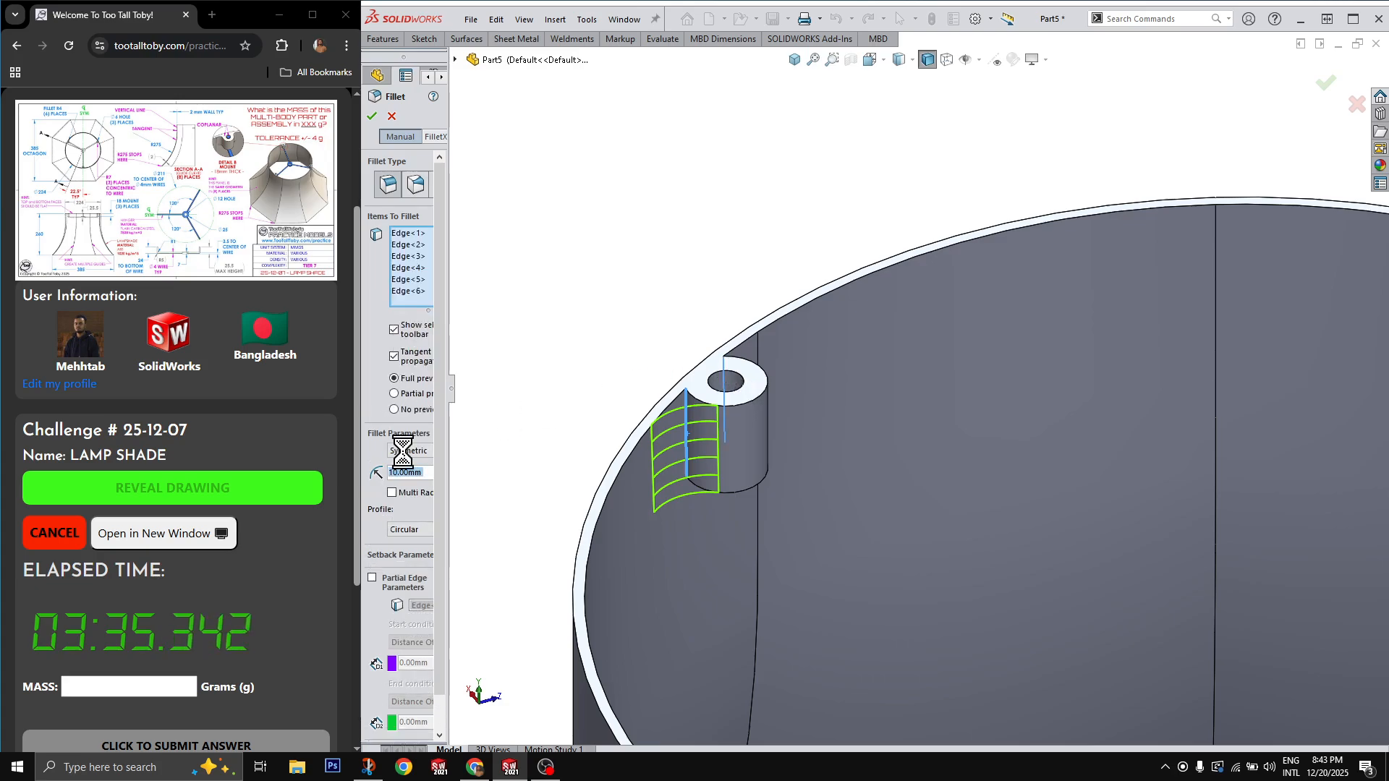
left_click(418, 473)
type("4")
key("Return")
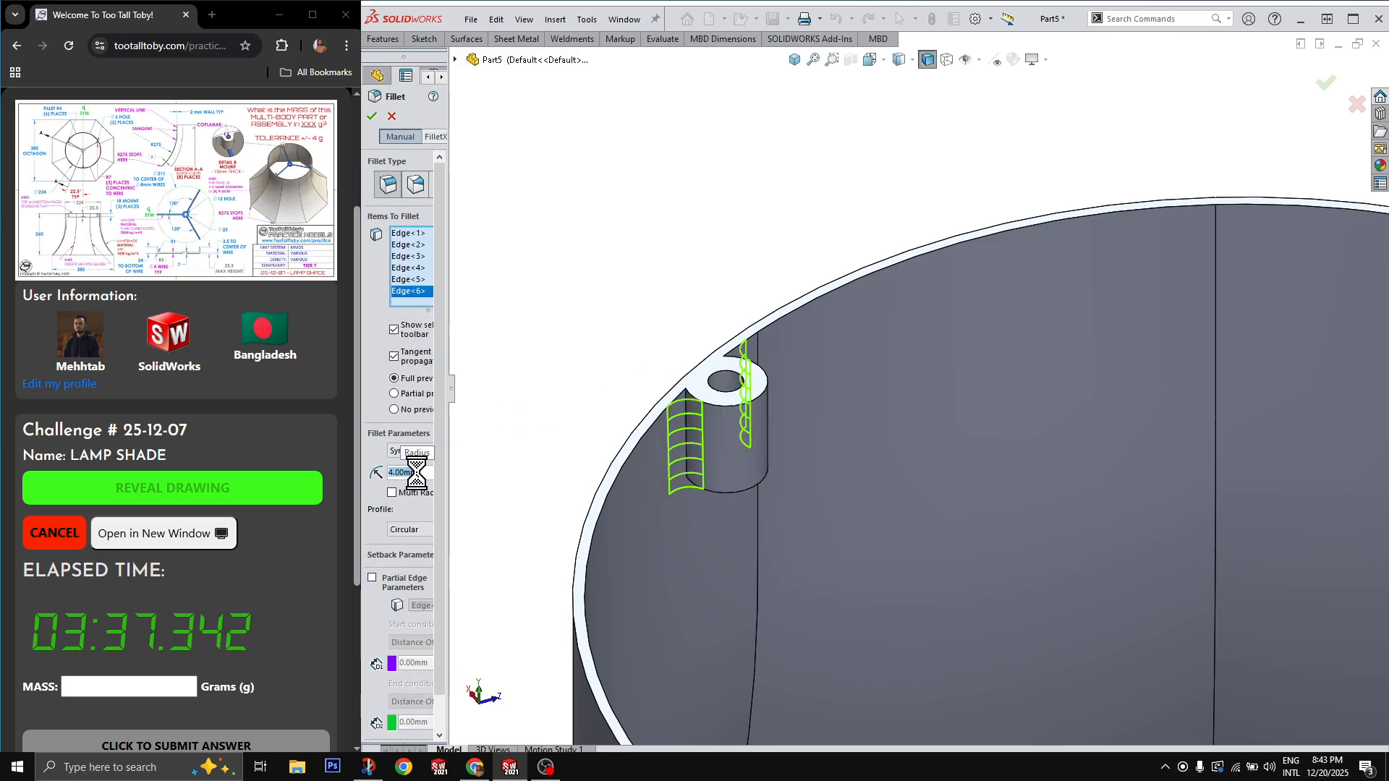
Create a reference plane offset 25.5 mm downward from Plane1 at the shade's top rim.
scroll(1017, 490, "up", 8)
middle_click_drag(1018, 491, 992, 522)
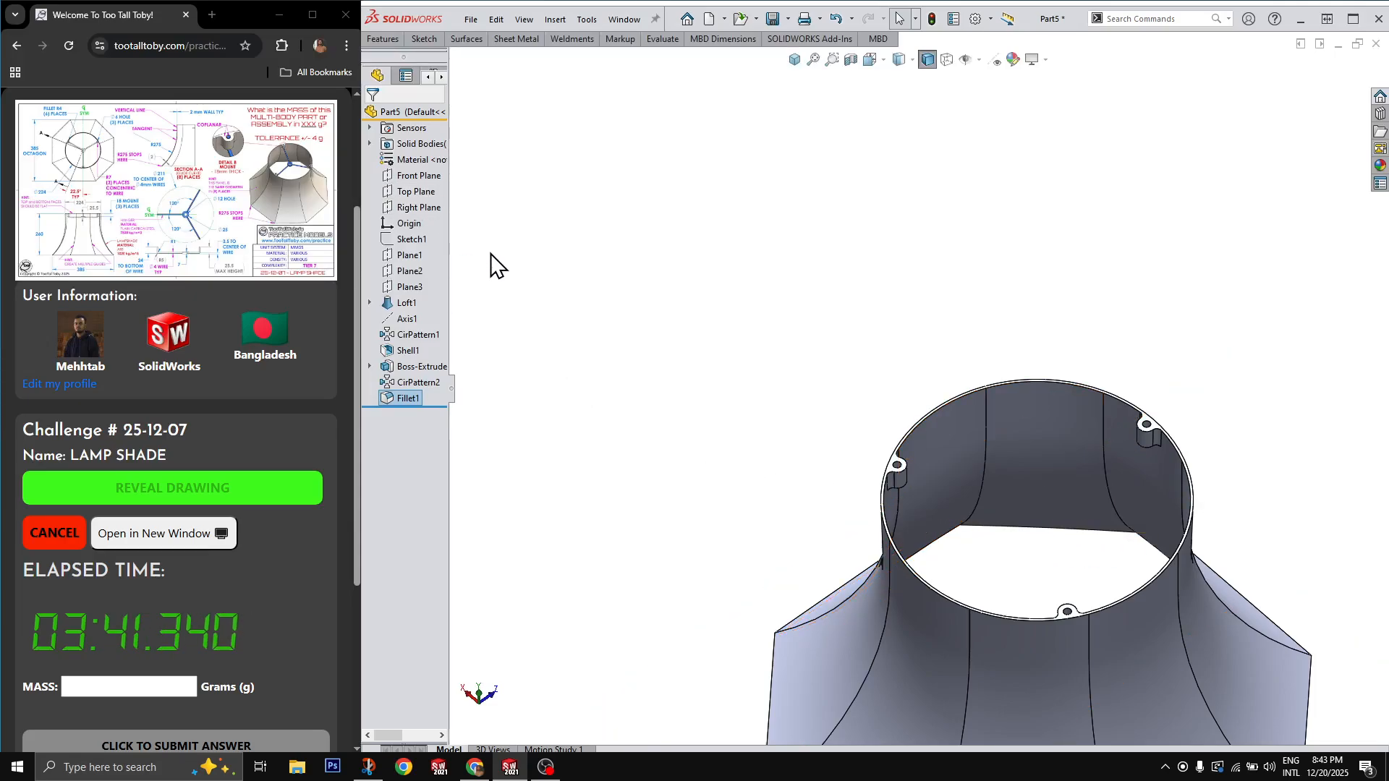
left_click(398, 262)
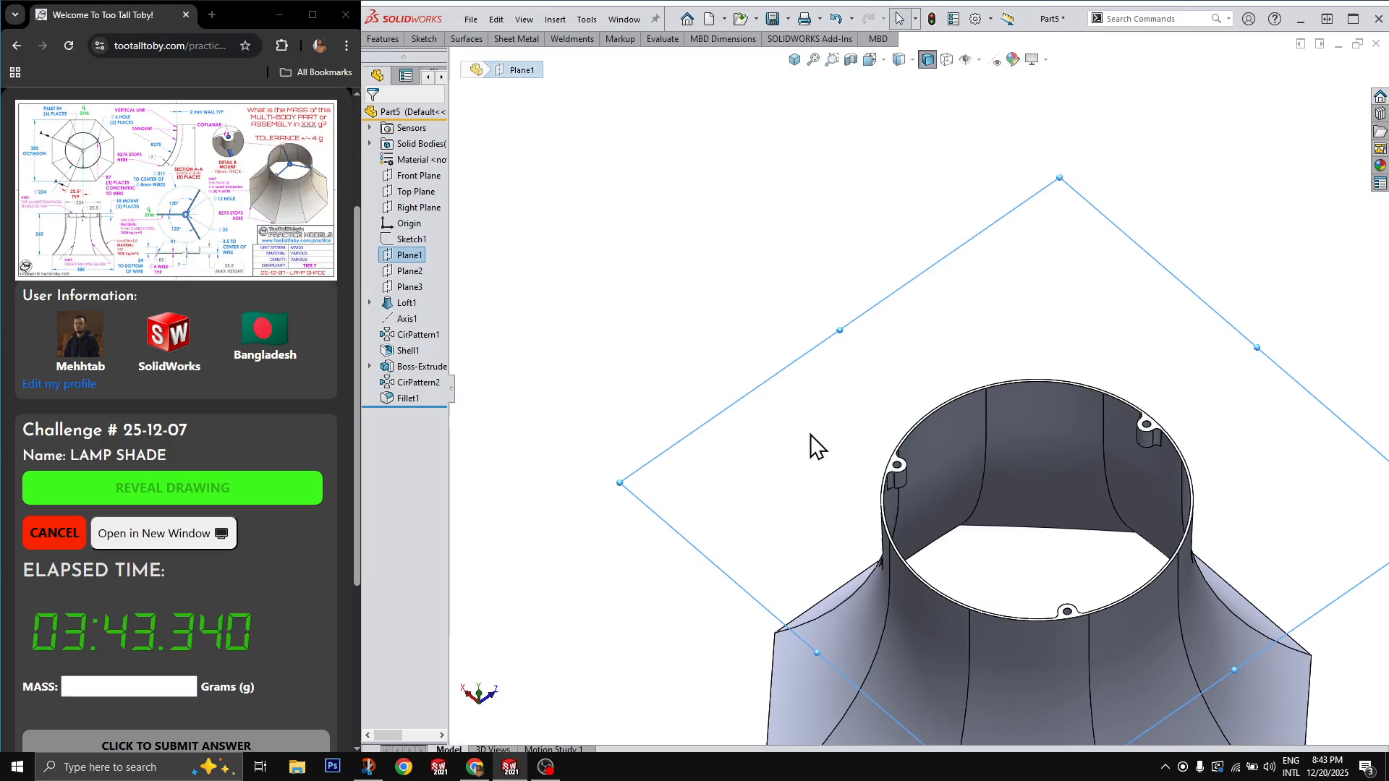
scroll(916, 405, "up", 4)
middle_click_drag(966, 485, 1016, 425)
left_click_drag(1011, 448, 1012, 468, "ctrl")
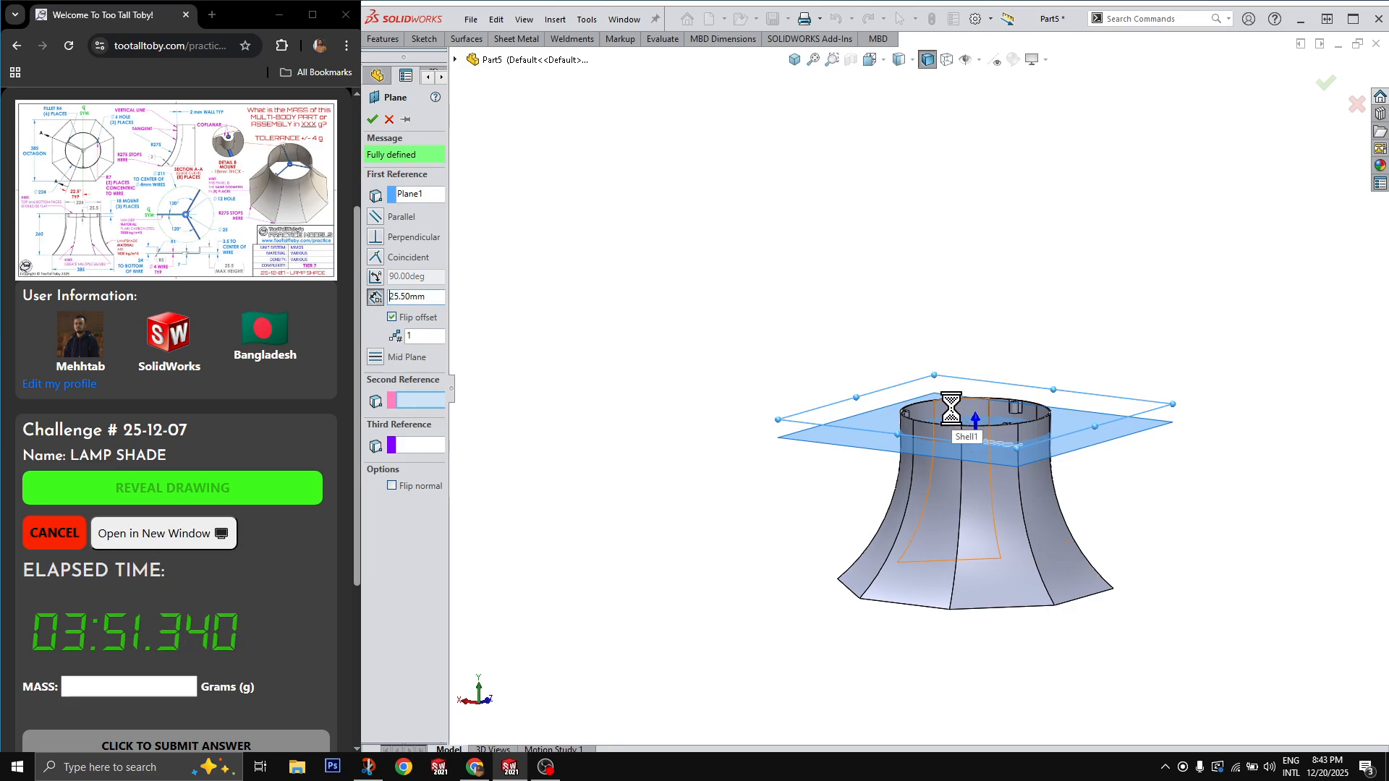
key("Return")
Sketch a 25 mm diameter circle centred on the origin on the new offset plane and extrude it as the central hub.
key("c")
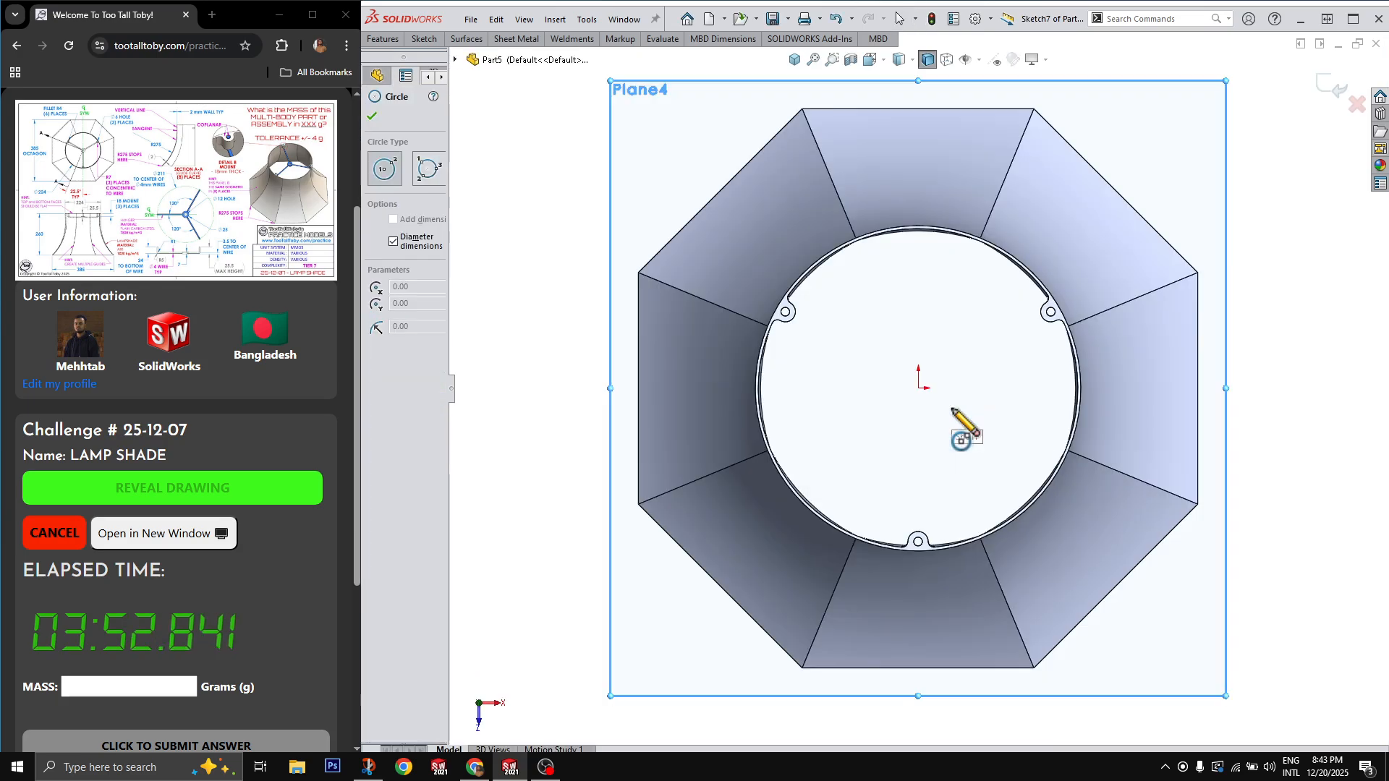
left_click(918, 388)
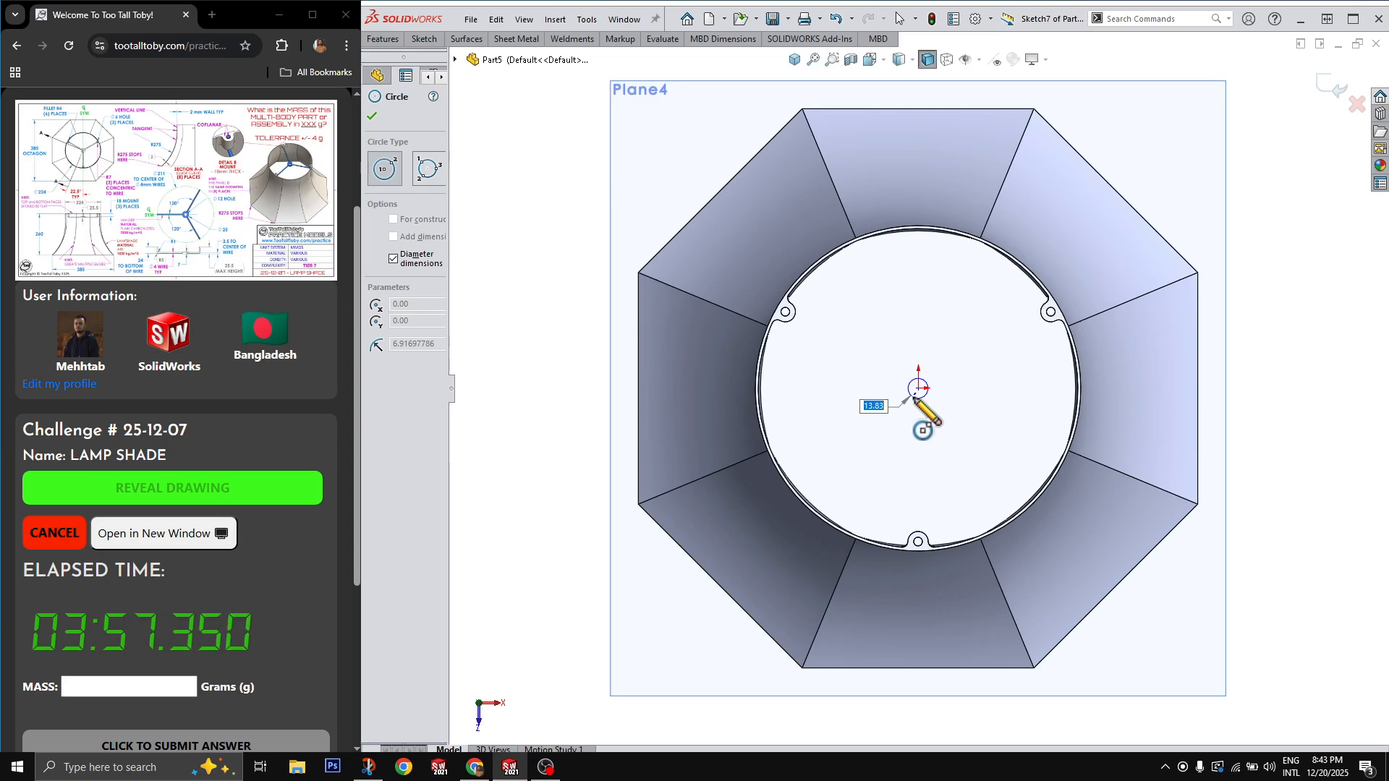
key("Return")
key("e")
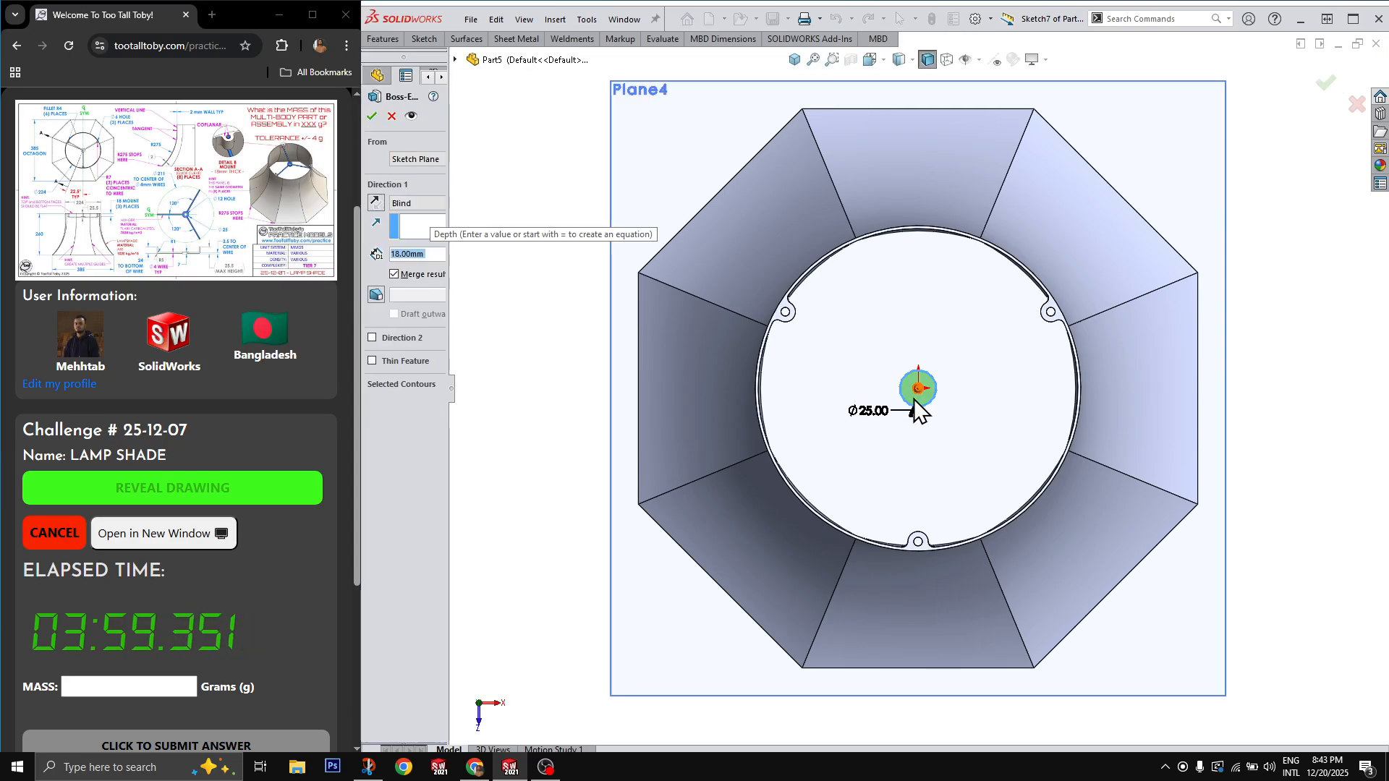
key("Return")
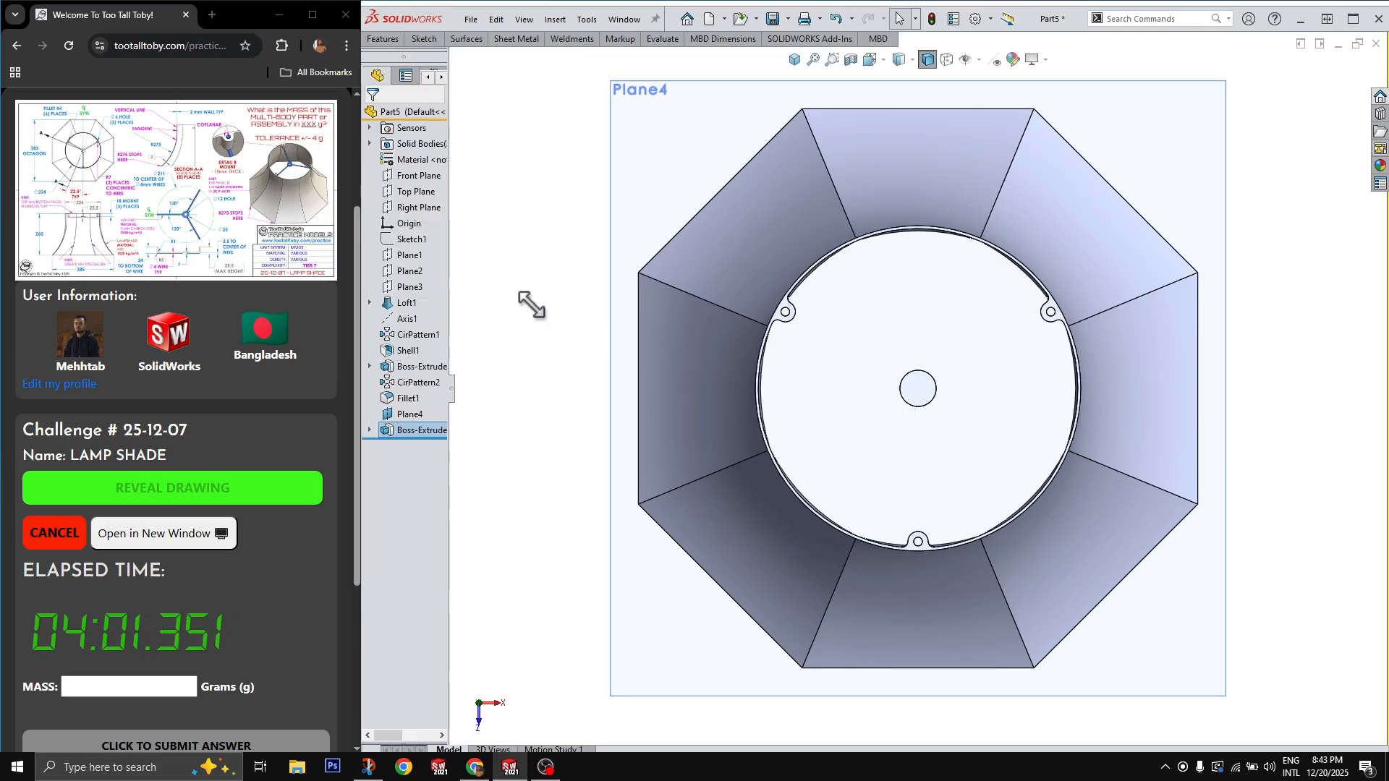
On the Right Plane, sketch an L-shaped wire path with a vertical leg and a horizontal leg about 59 mm long running inward.
left_click(410, 205)
key("l")
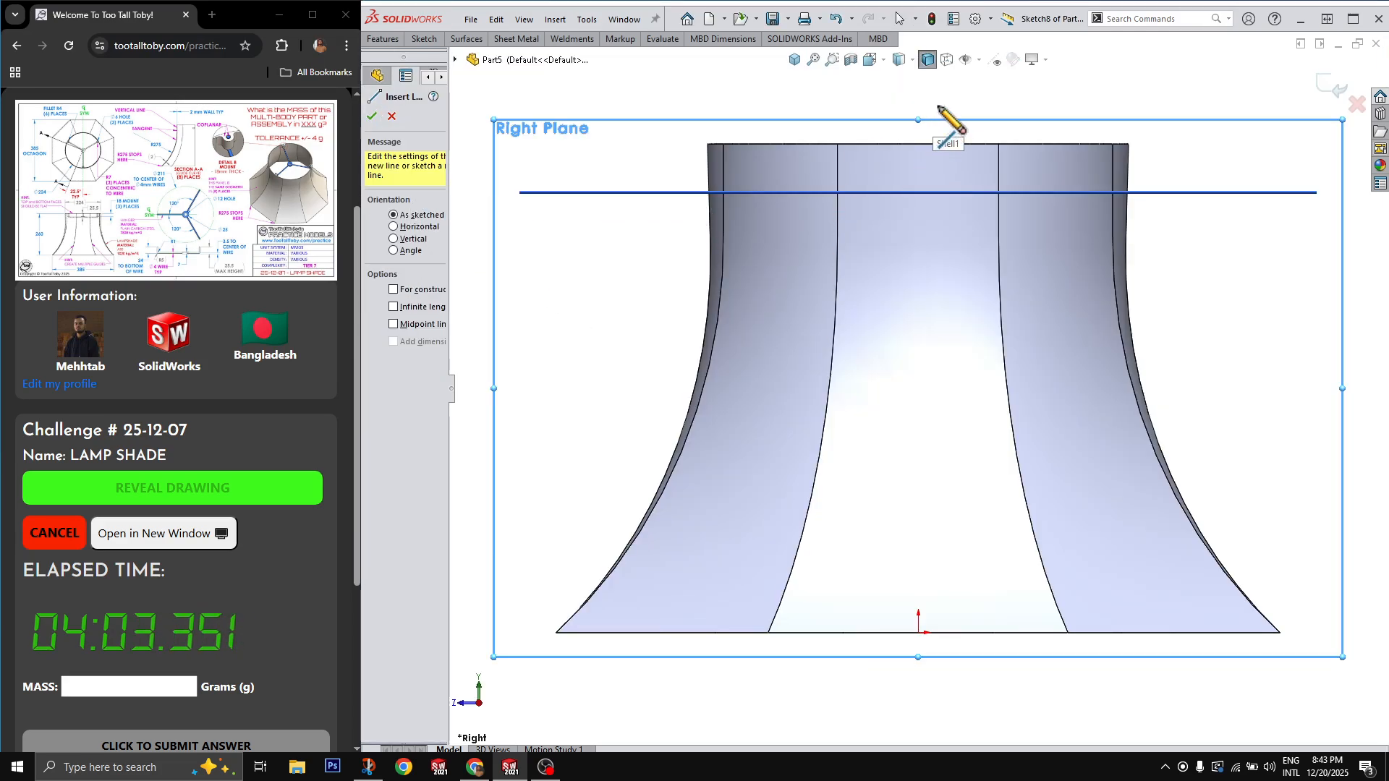
key("ctrl+7")
scroll(853, 235, "down", 5)
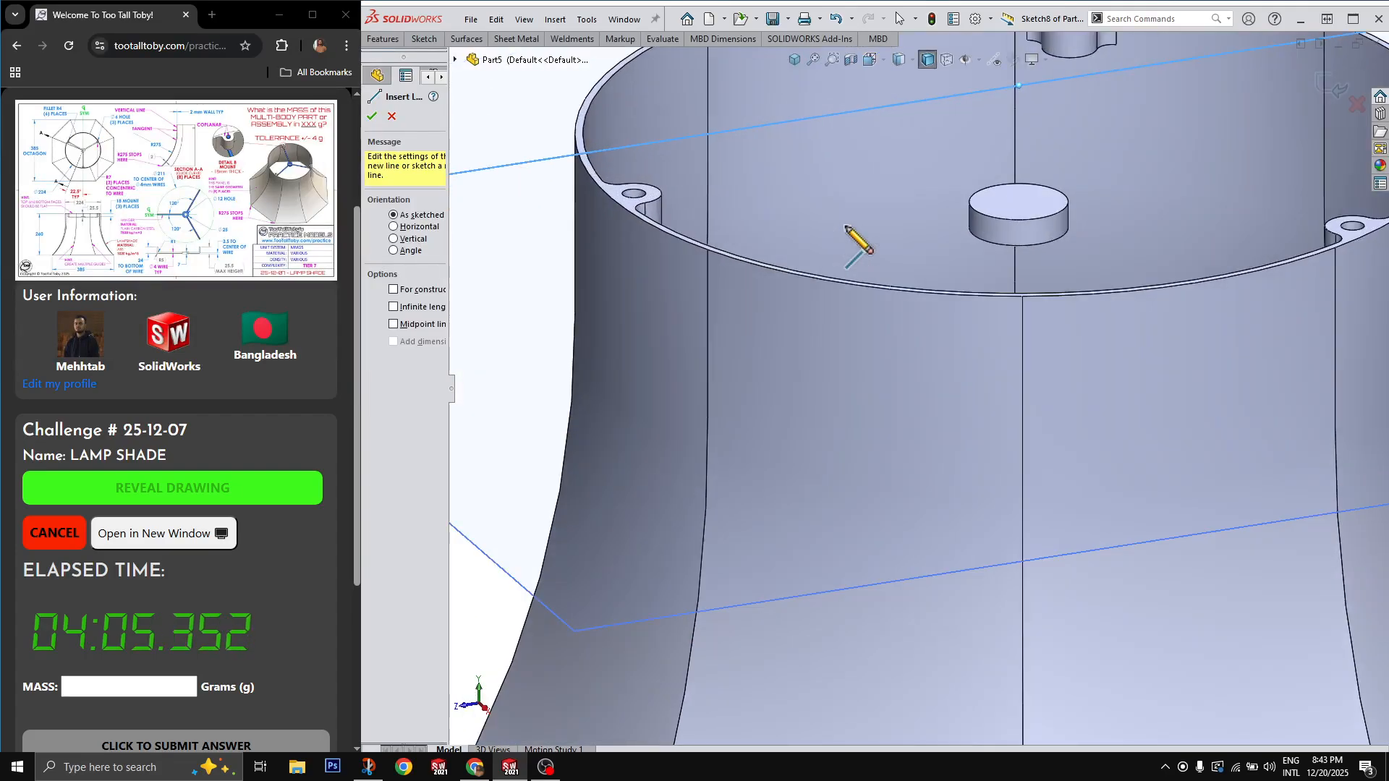
scroll(850, 231, "up", 2)
left_click(822, 240)
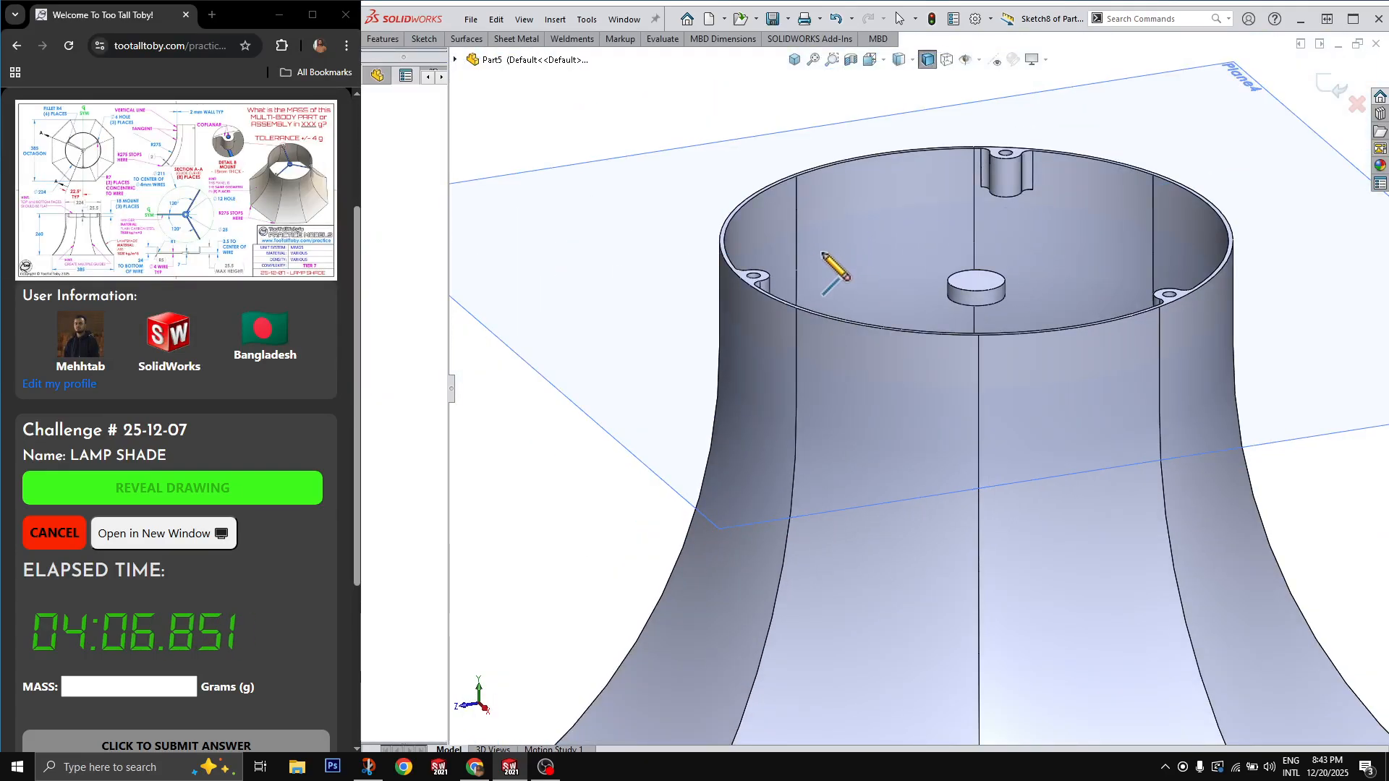
left_click(822, 336)
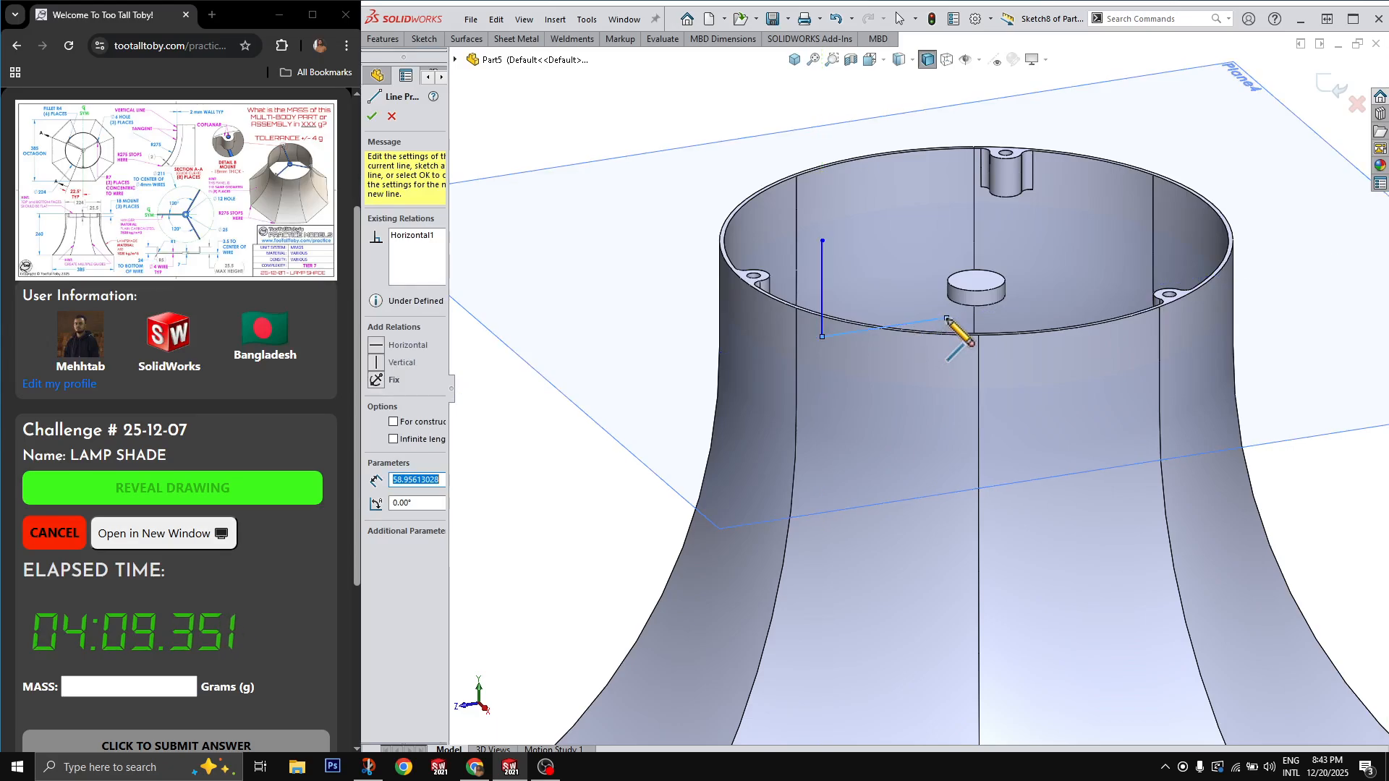
left_click(947, 318)
scroll(944, 380, "up", 2)
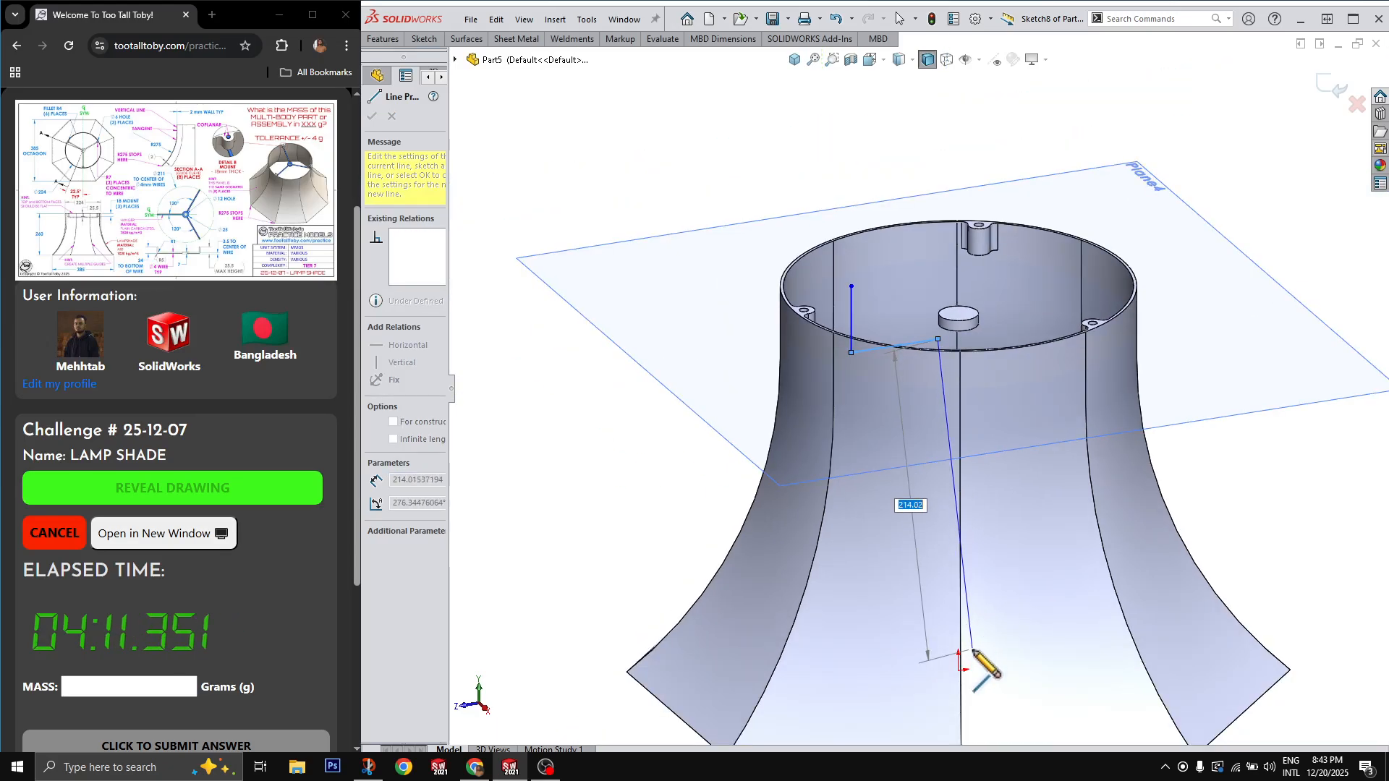
Draw a line from the horizontal leg's inner end to the origin, constrain it vertical and make it construction geometry.
left_click(959, 670)
key("Escape")
left_click_drag(996, 574, 895, 648)
key("v")
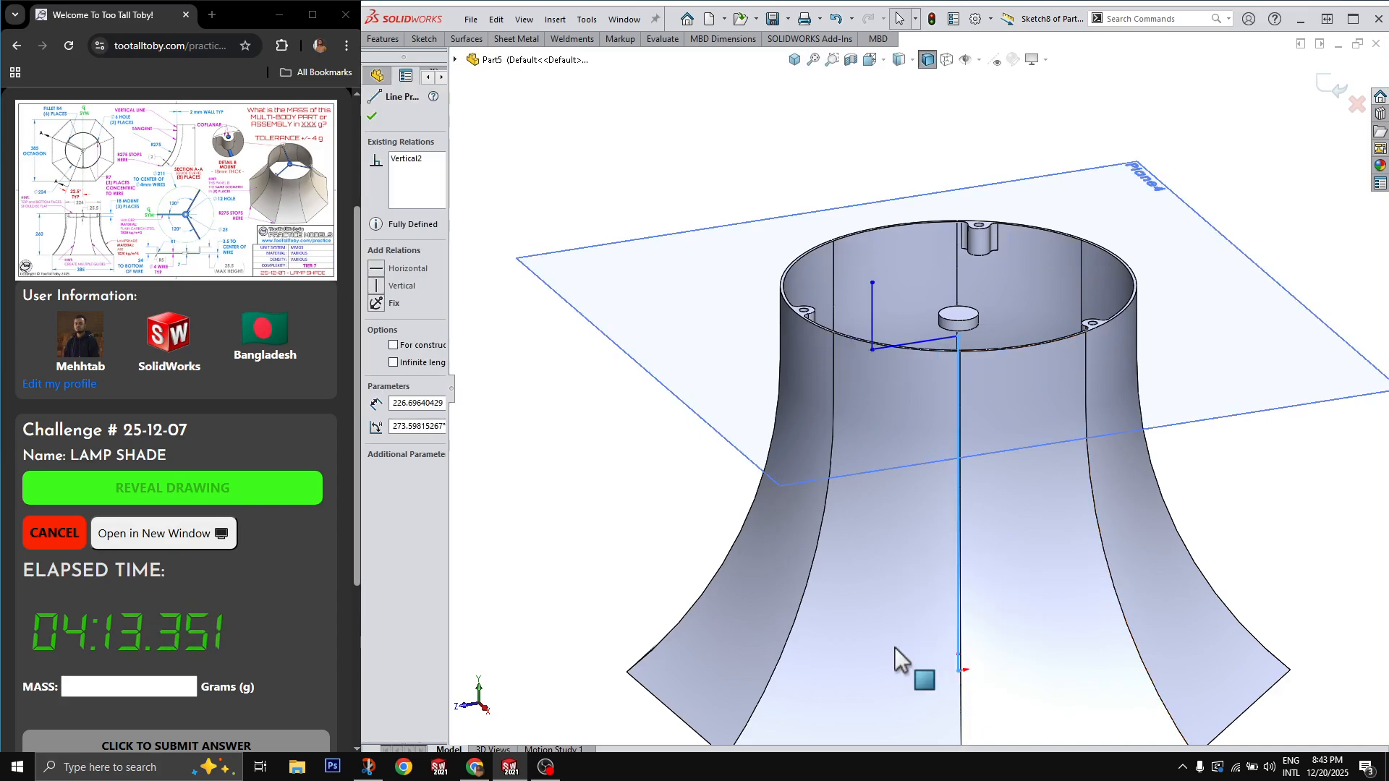
key("Escape")
left_click_drag(986, 567, 908, 504)
key("Escape")
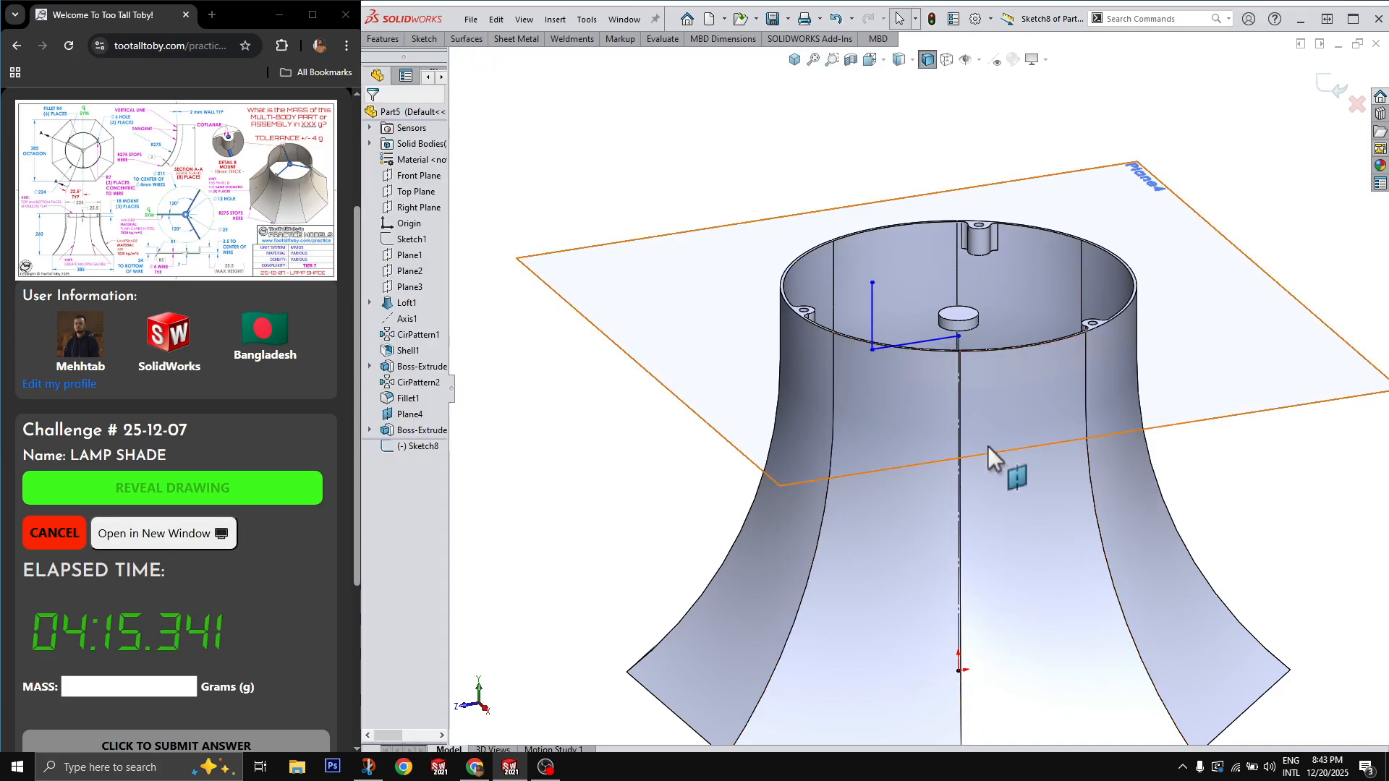
Move the inner end of the wire path up into the central hub.
scroll(942, 368, "down", 3)
left_click_drag(955, 327, 957, 296)
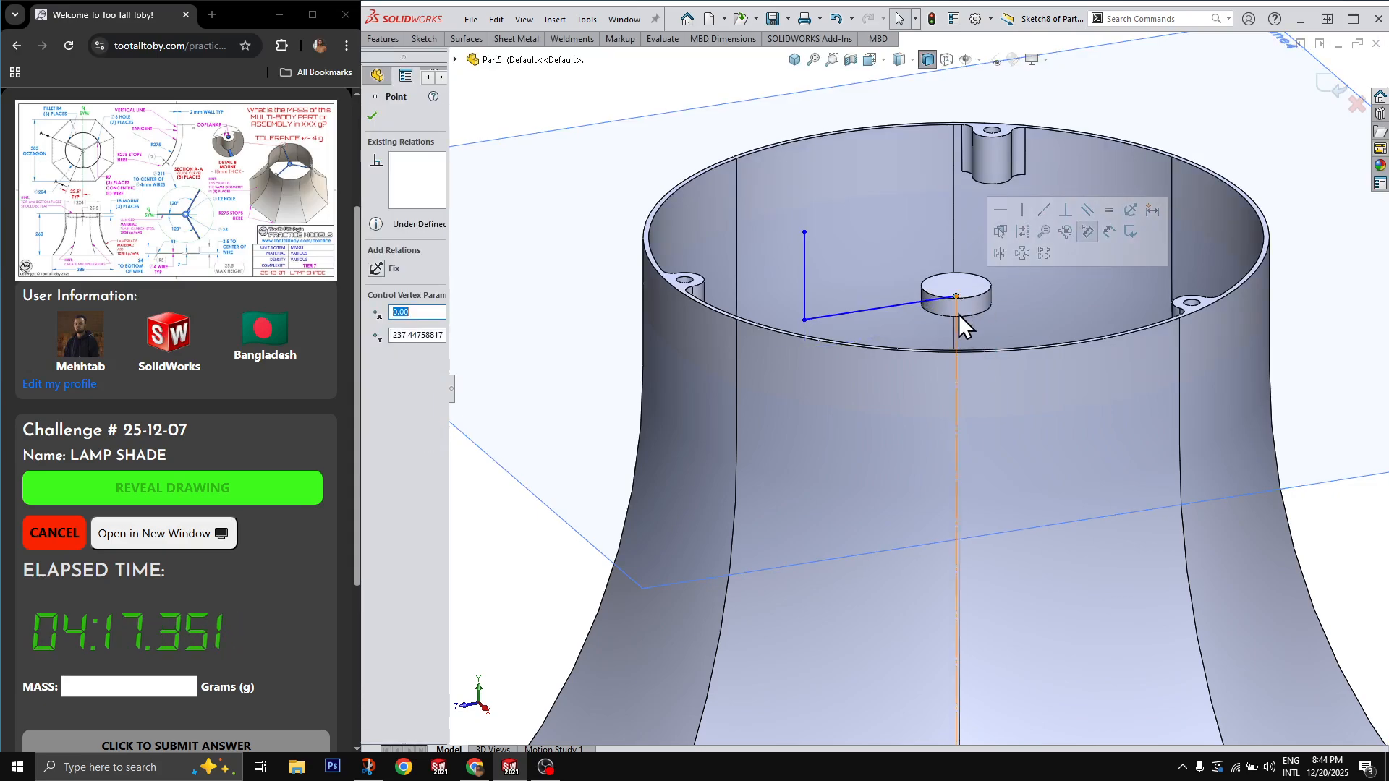
key("Escape")
Show hidden lines in the view normal to the Right Plane and dimension the path's horizontal leg 3.5 mm above Plane4.
key("ctrl+8")
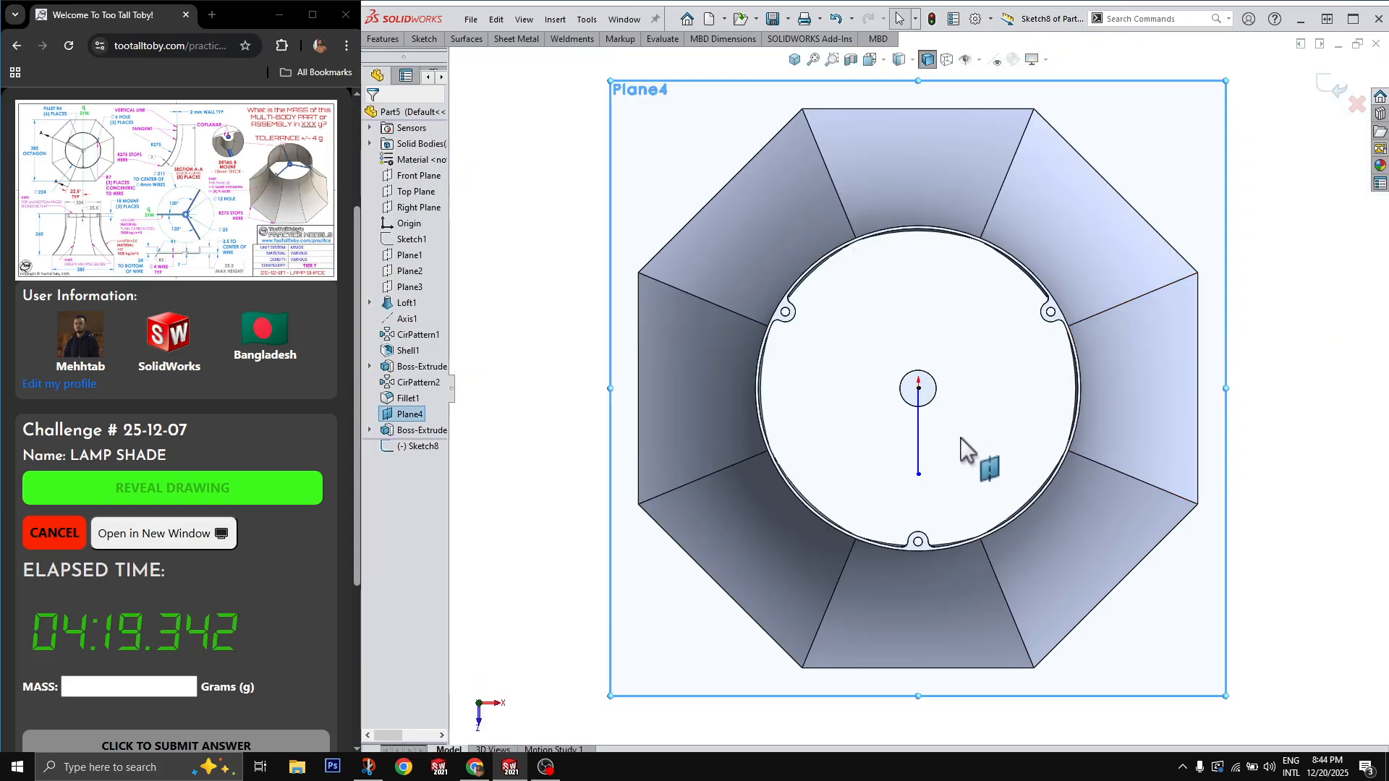
key("ctrl+8")
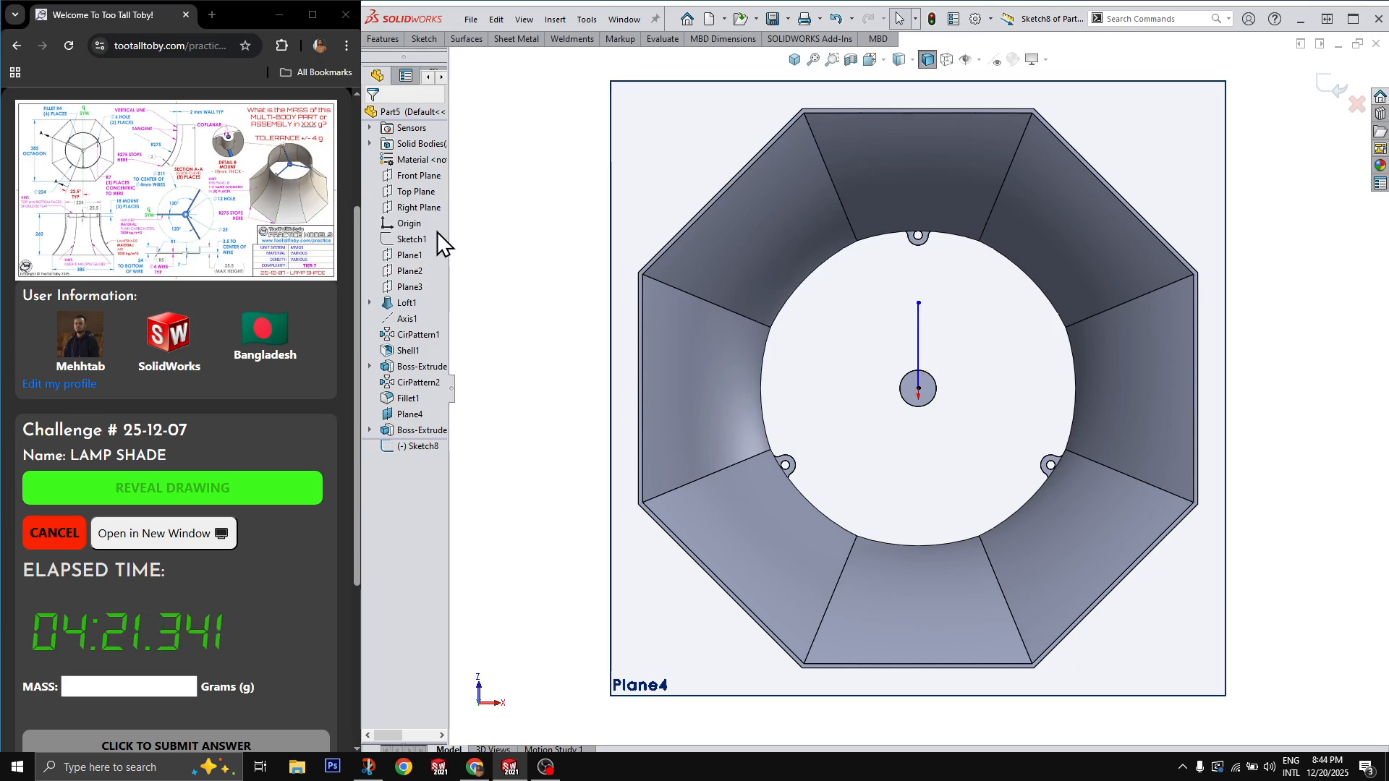
left_click(416, 209)
key("ctrl+8")
key("Escape")
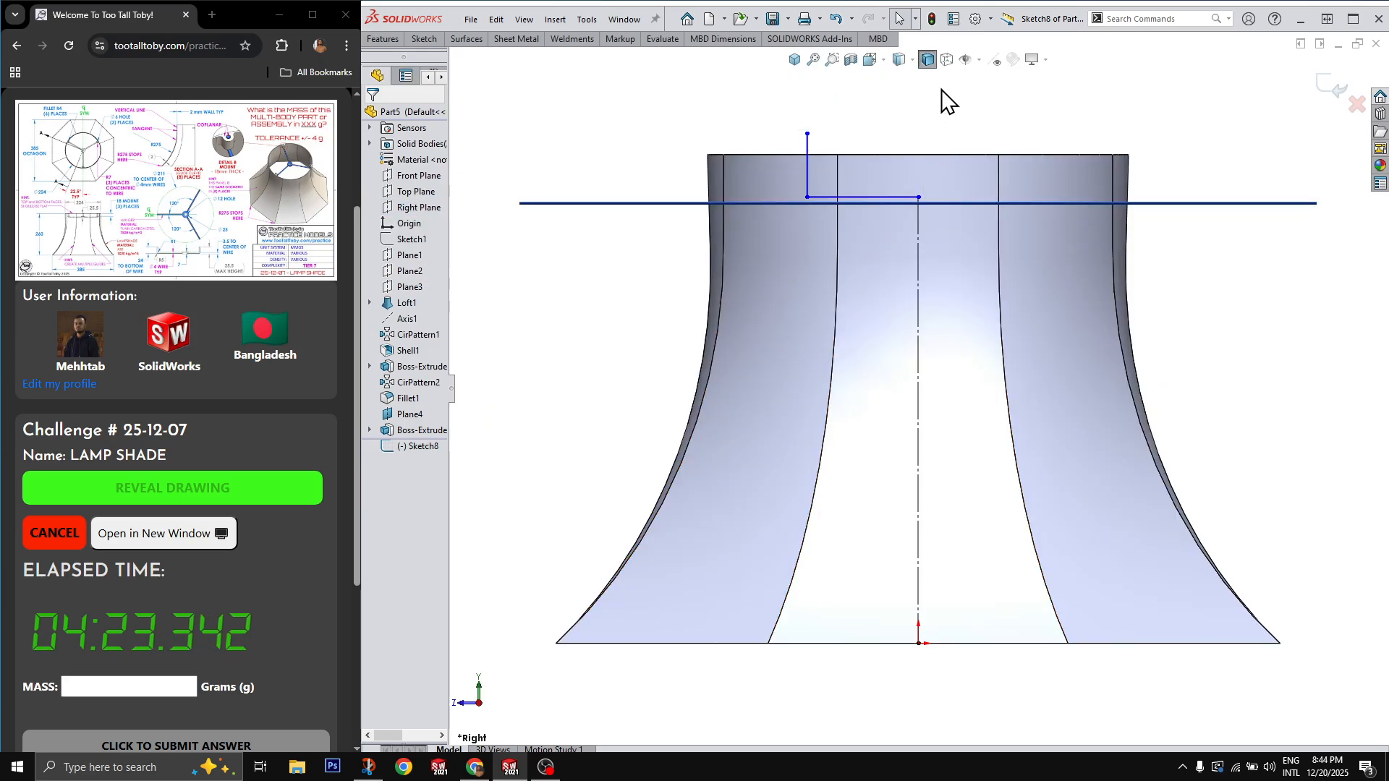
left_click(946, 59)
scroll(935, 92, "down", 4)
key("d")
left_click(867, 311)
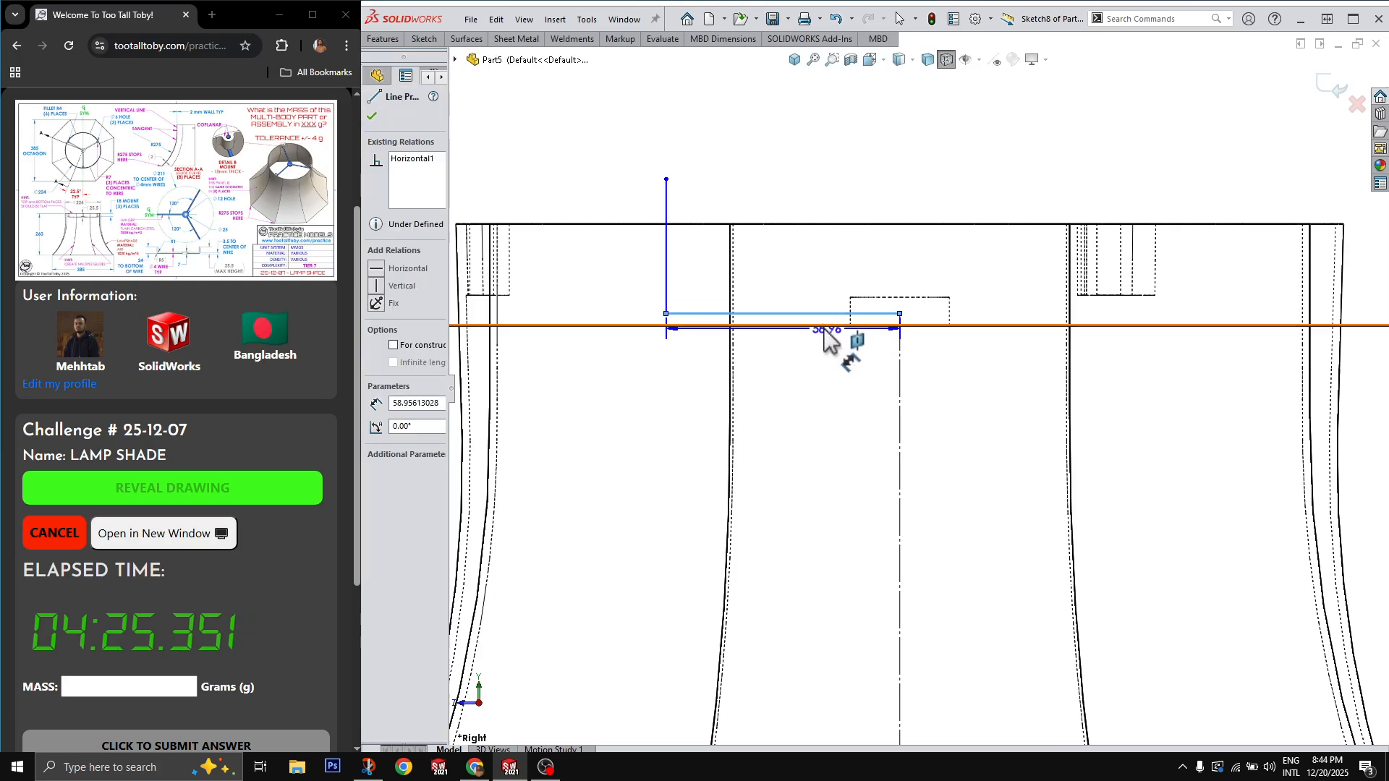
left_click(829, 326)
left_click(832, 441)
type("3.5")
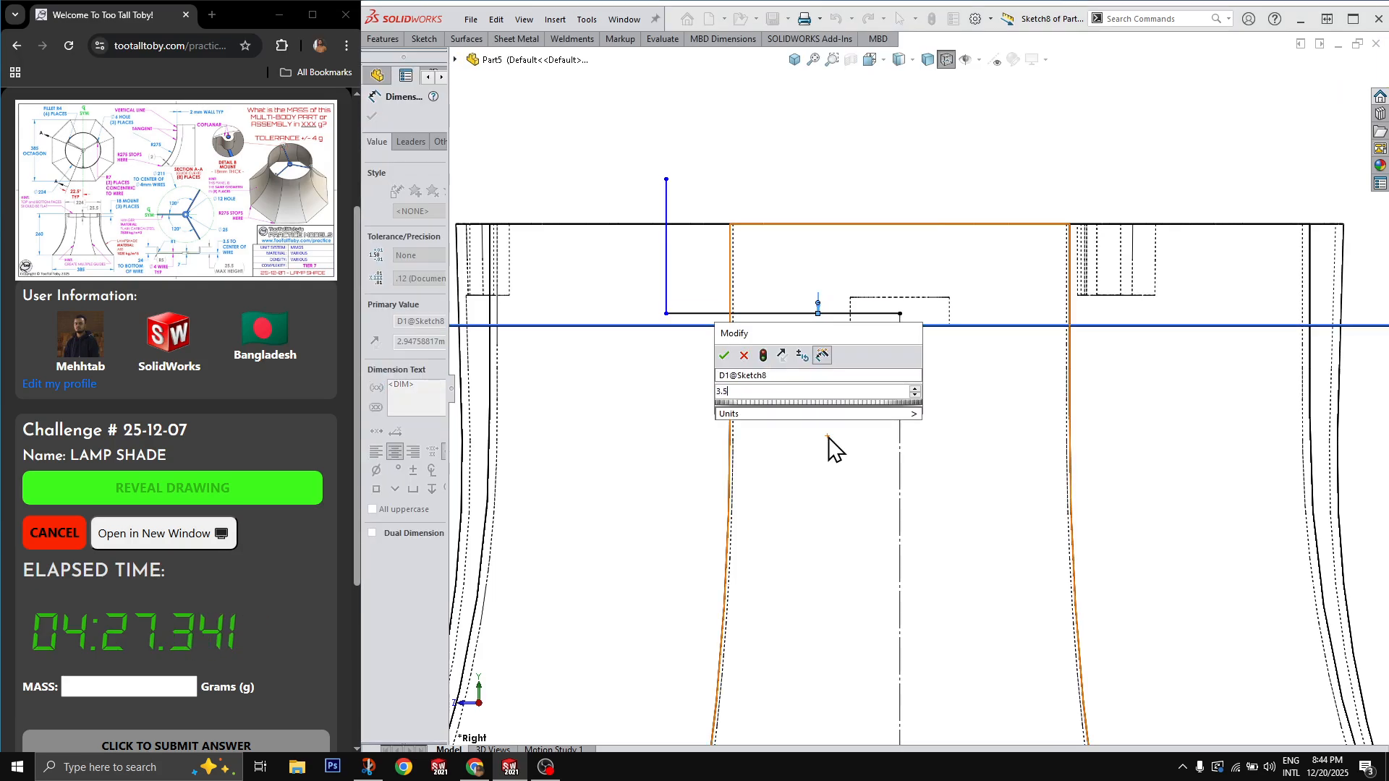
key("Return")
key("Escape")
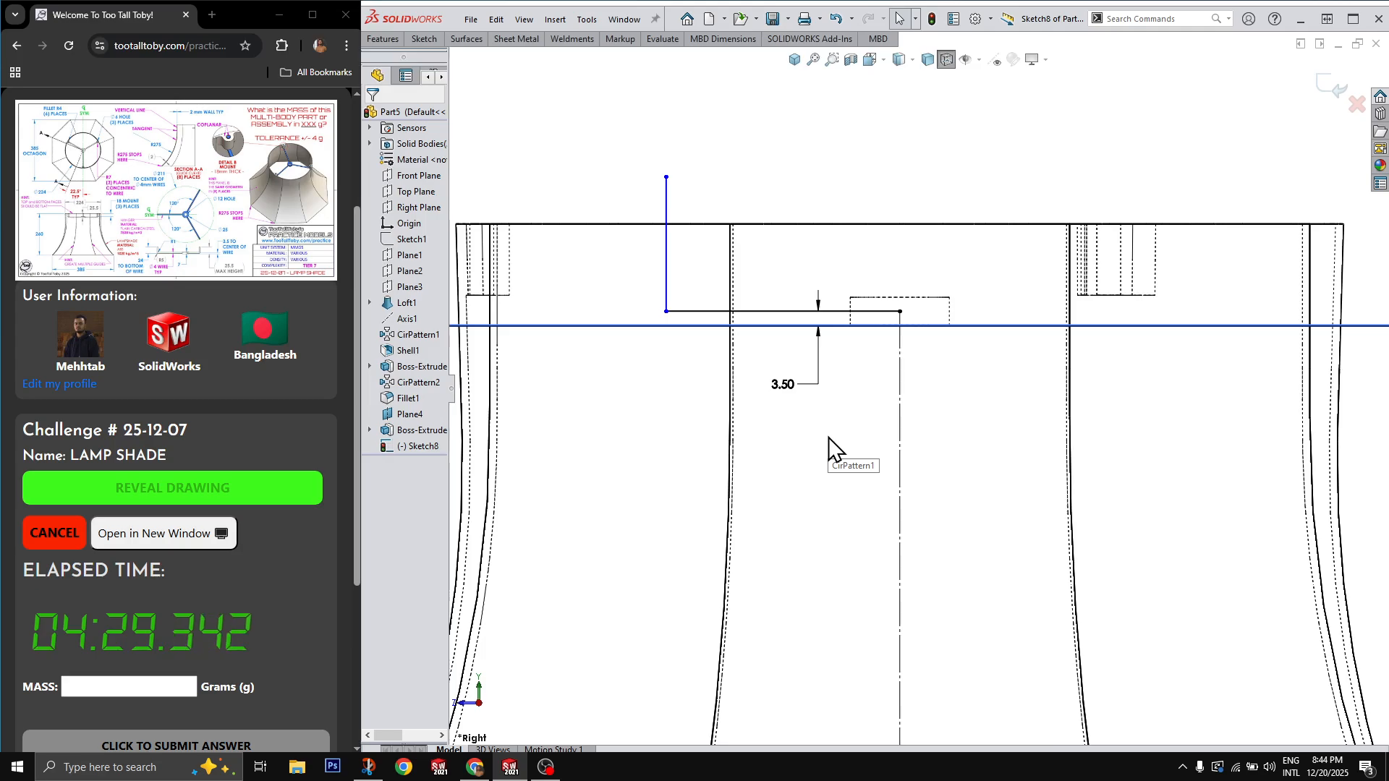
Make the upper end of the path's vertical leg coincident with the top face of the mounting boss.
scroll(828, 437, "up", 3)
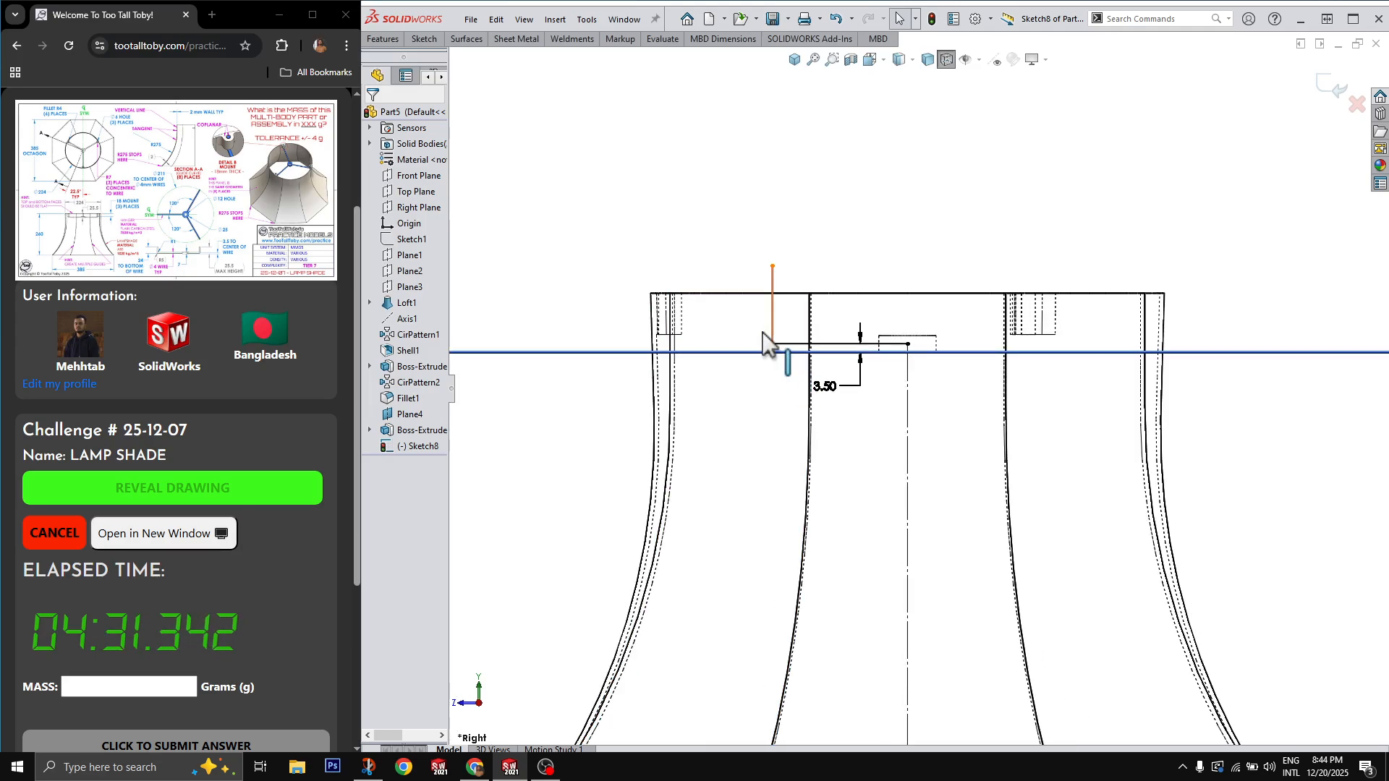
key("ctrl+7")
left_click(716, 212)
scroll(682, 285, "up", 5)
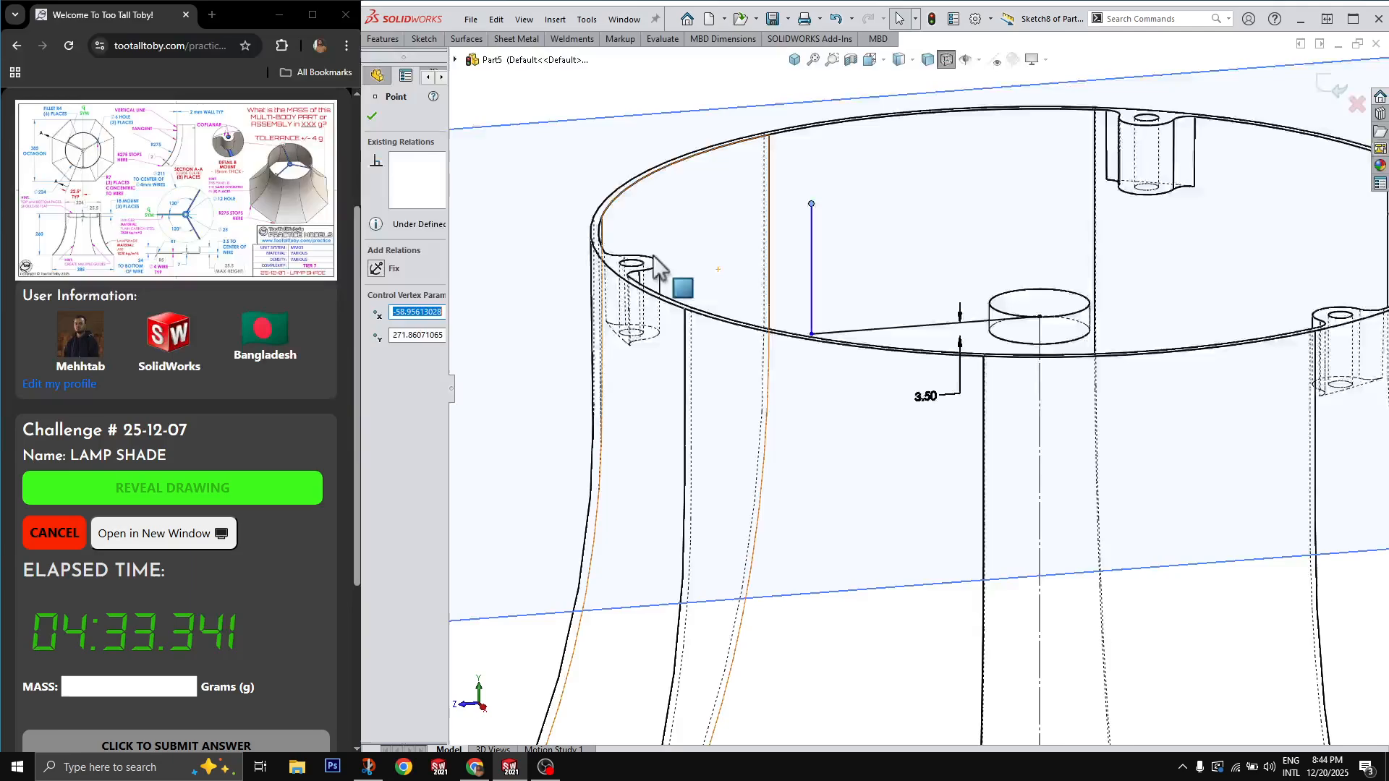
left_click(743, 317, "ctrl")
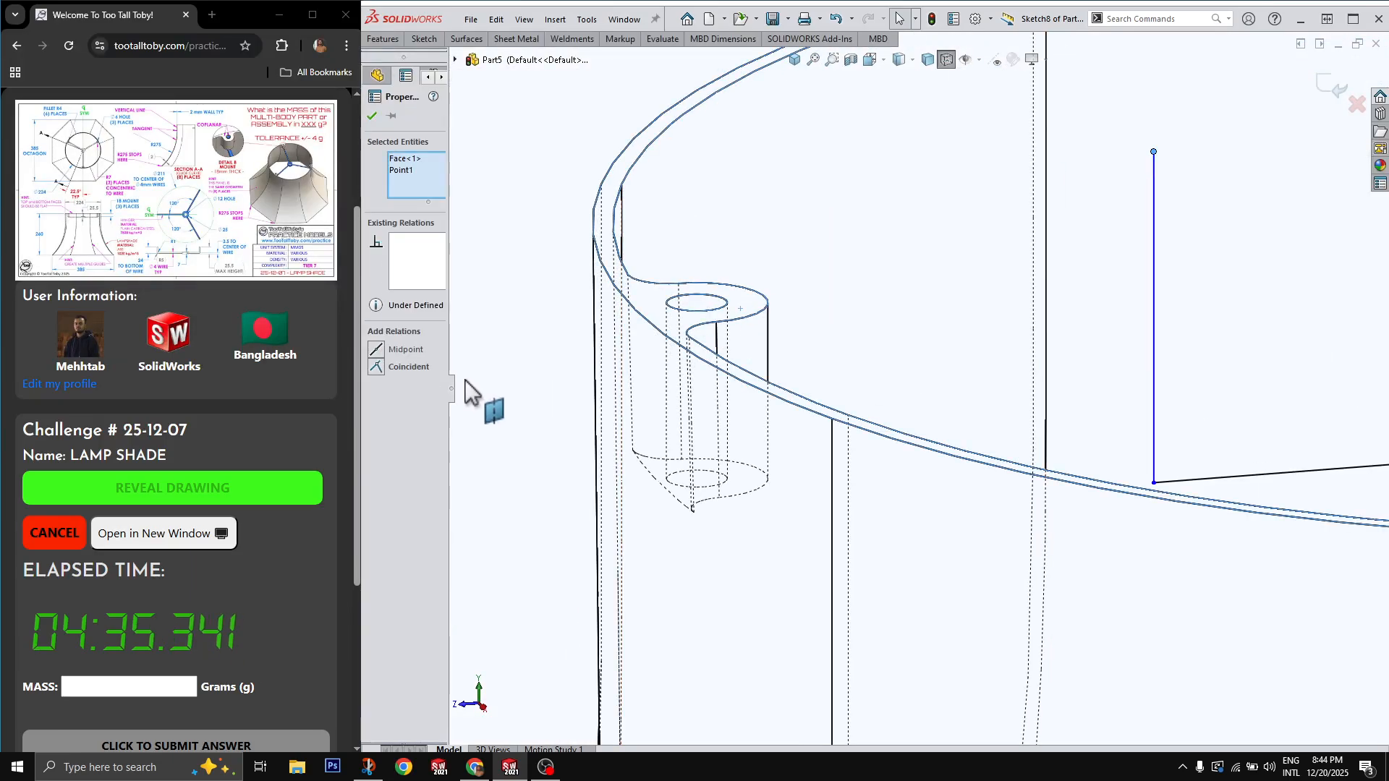
left_click(405, 367)
left_click(1110, 302)
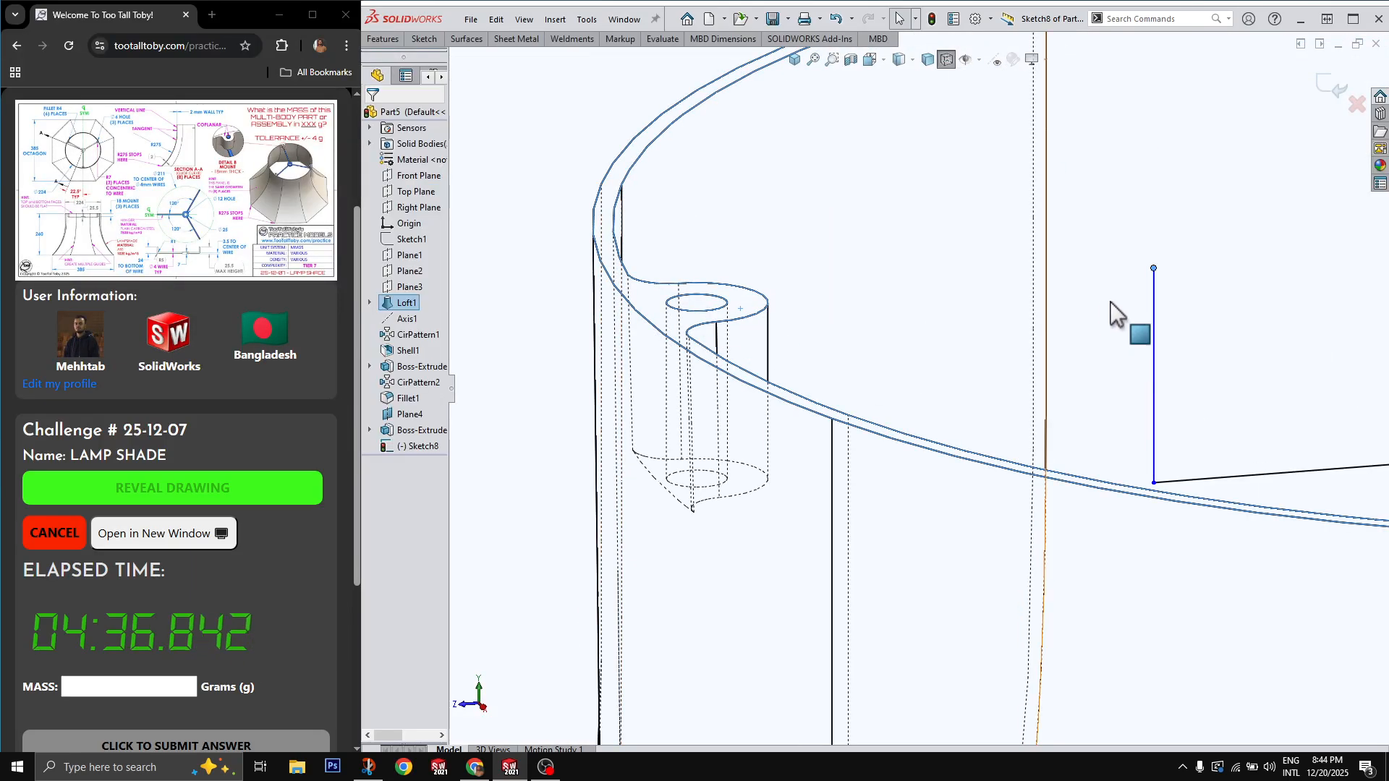
Constrain the vertical leg's upper end to the centre of the mounting boss's hole using its circular edge.
left_click(1154, 269)
left_click(717, 311, "ctrl")
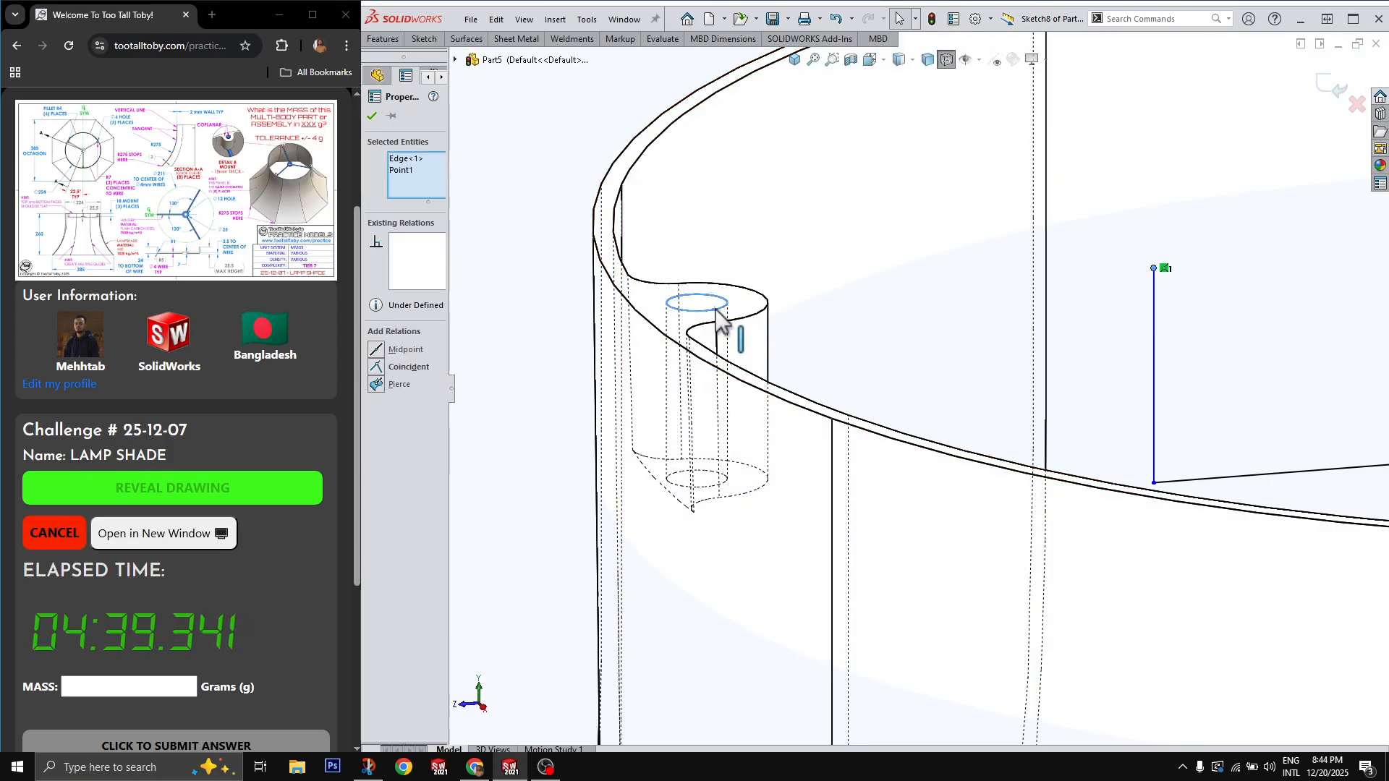
left_click(396, 383)
key("Escape")
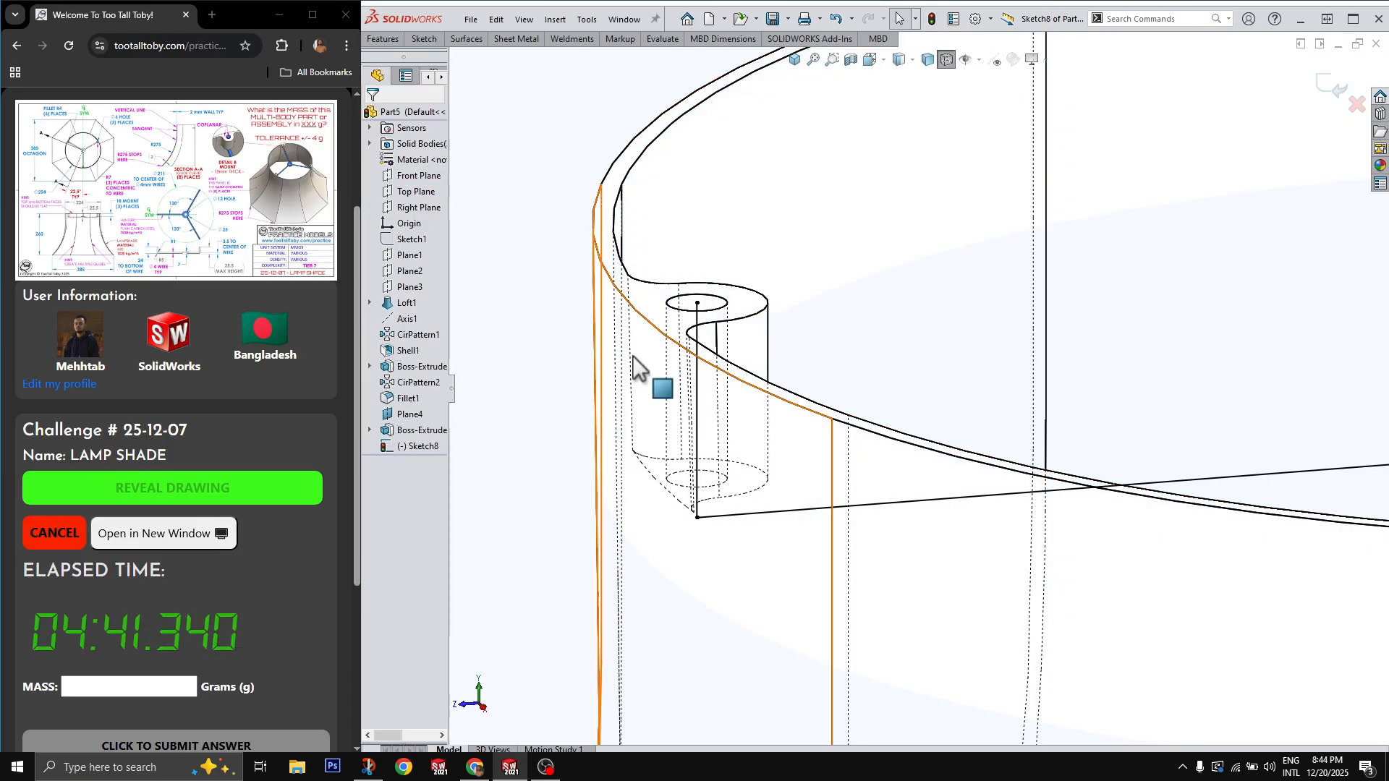
Fillet the corner between the path's vertical and horizontal legs with a 3 mm radius and finish the sketch.
key("f")
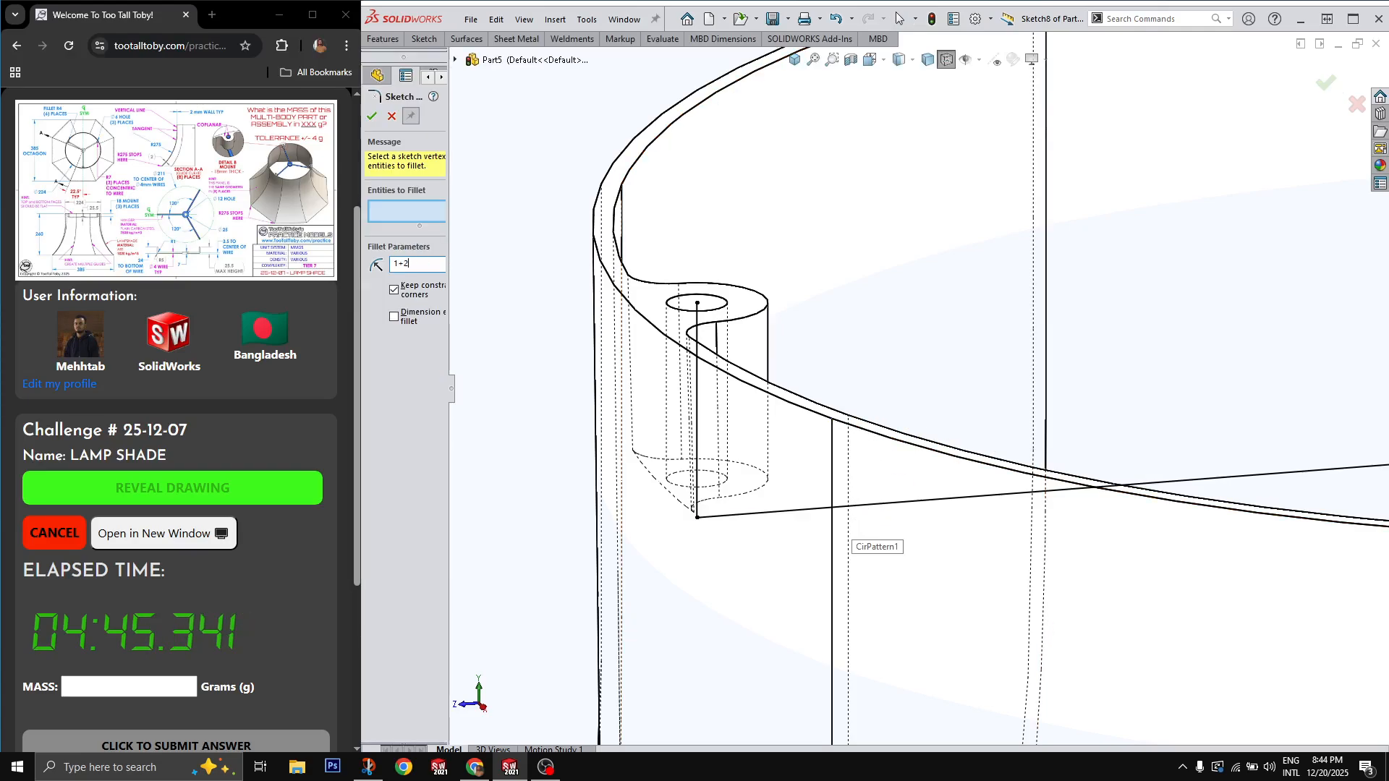
left_click(697, 517)
key("Escape")
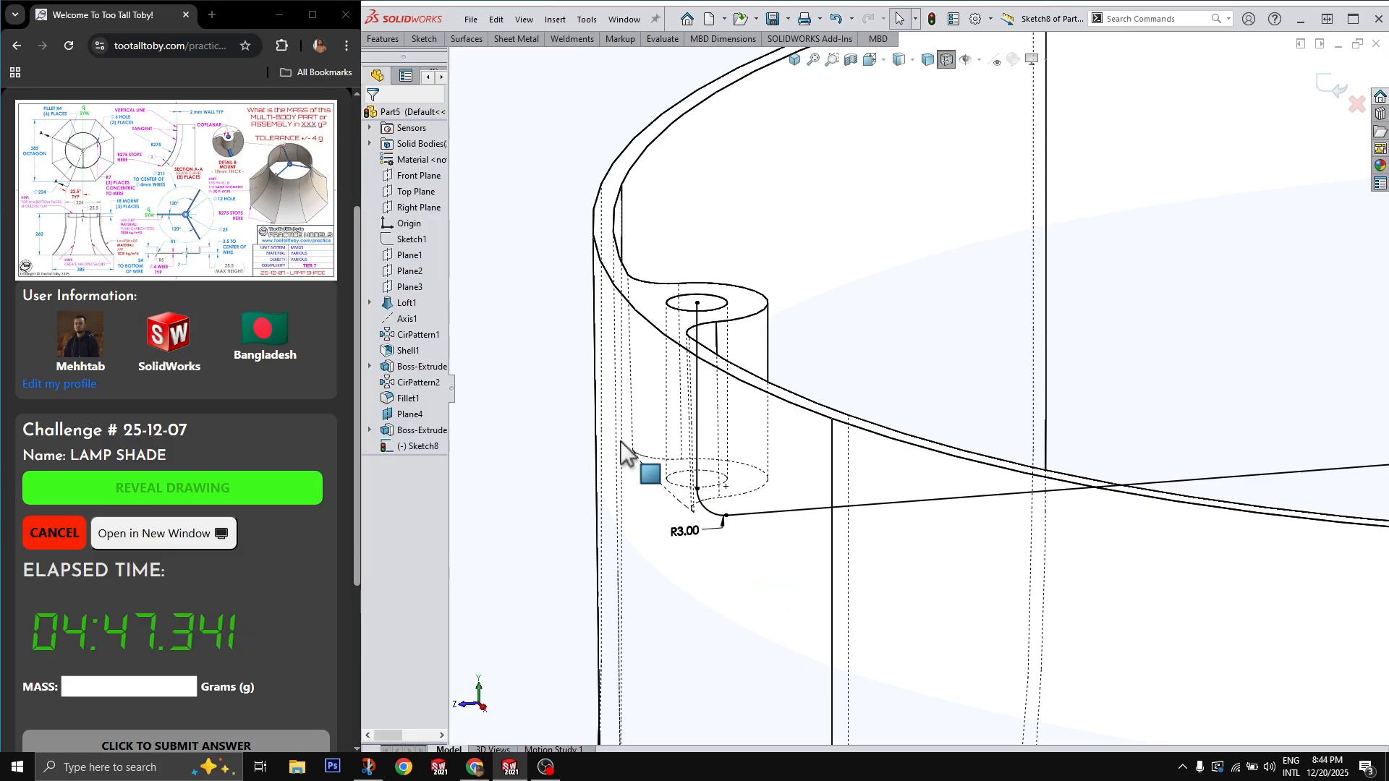
scroll(1119, 371, "up", 4)
scroll(1118, 371, "up", 2)
left_click(1333, 89)
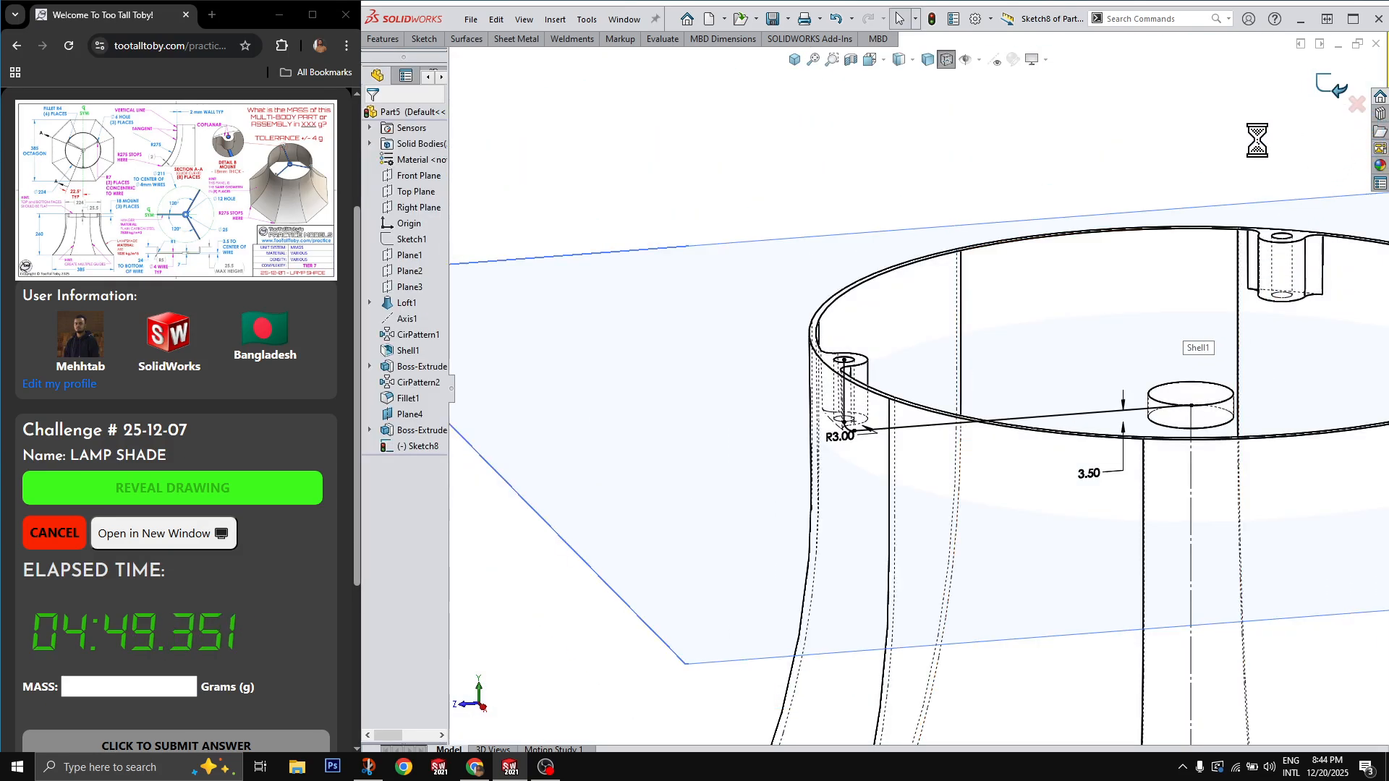
Restore the shaded display with edges and hide Plane4.
left_click(929, 60)
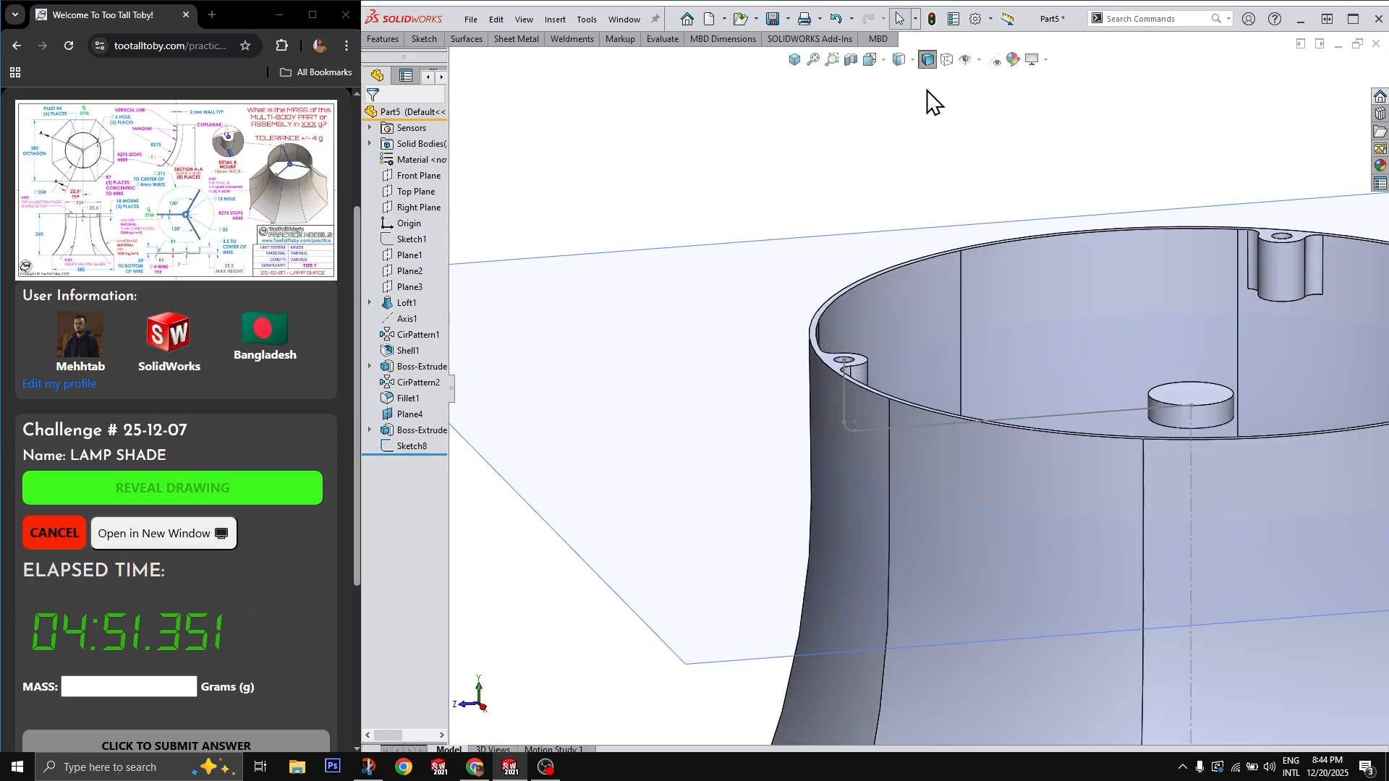
left_click(739, 339)
left_click(807, 277)
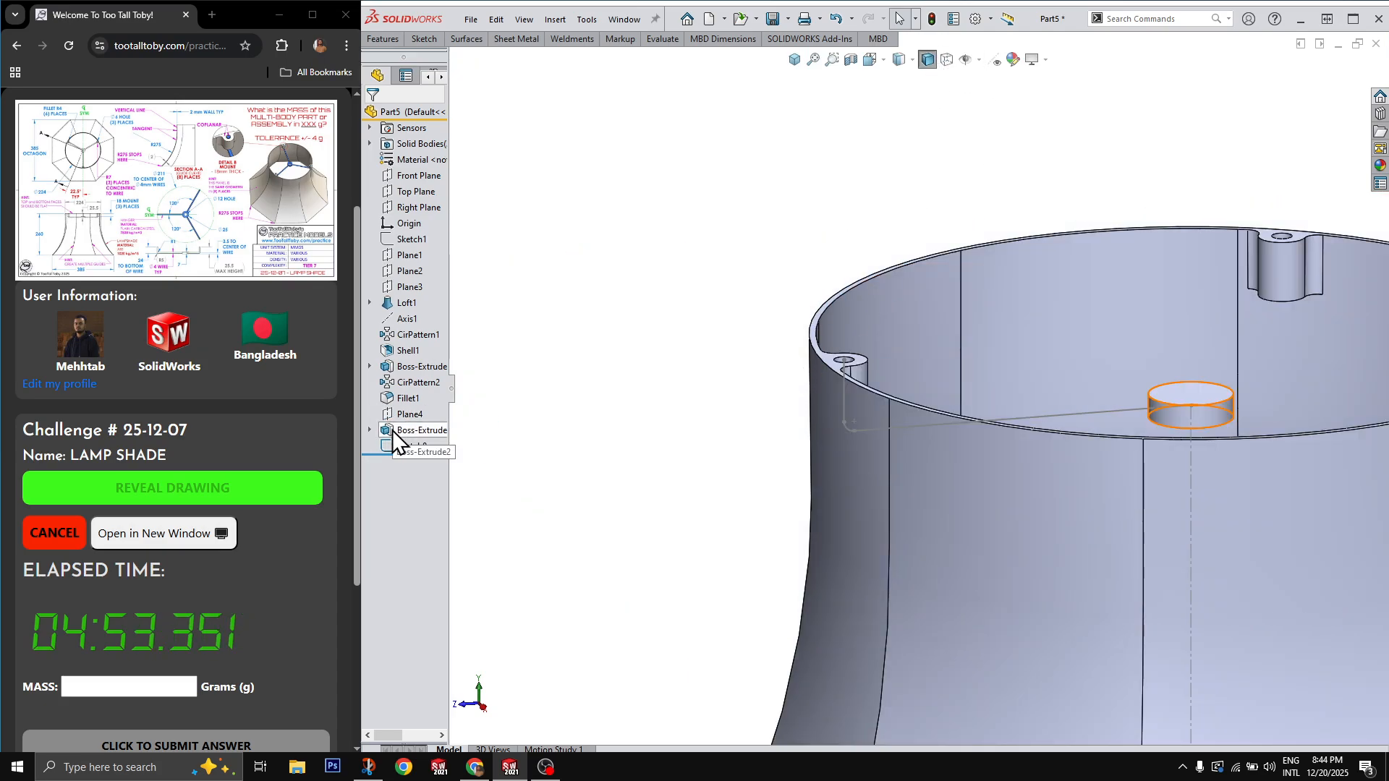
Sweep a 4 mm diameter circular profile along Sketch8 as the wire spoke, merging it only with the central hub body.
left_click(397, 449)
left_click(411, 506)
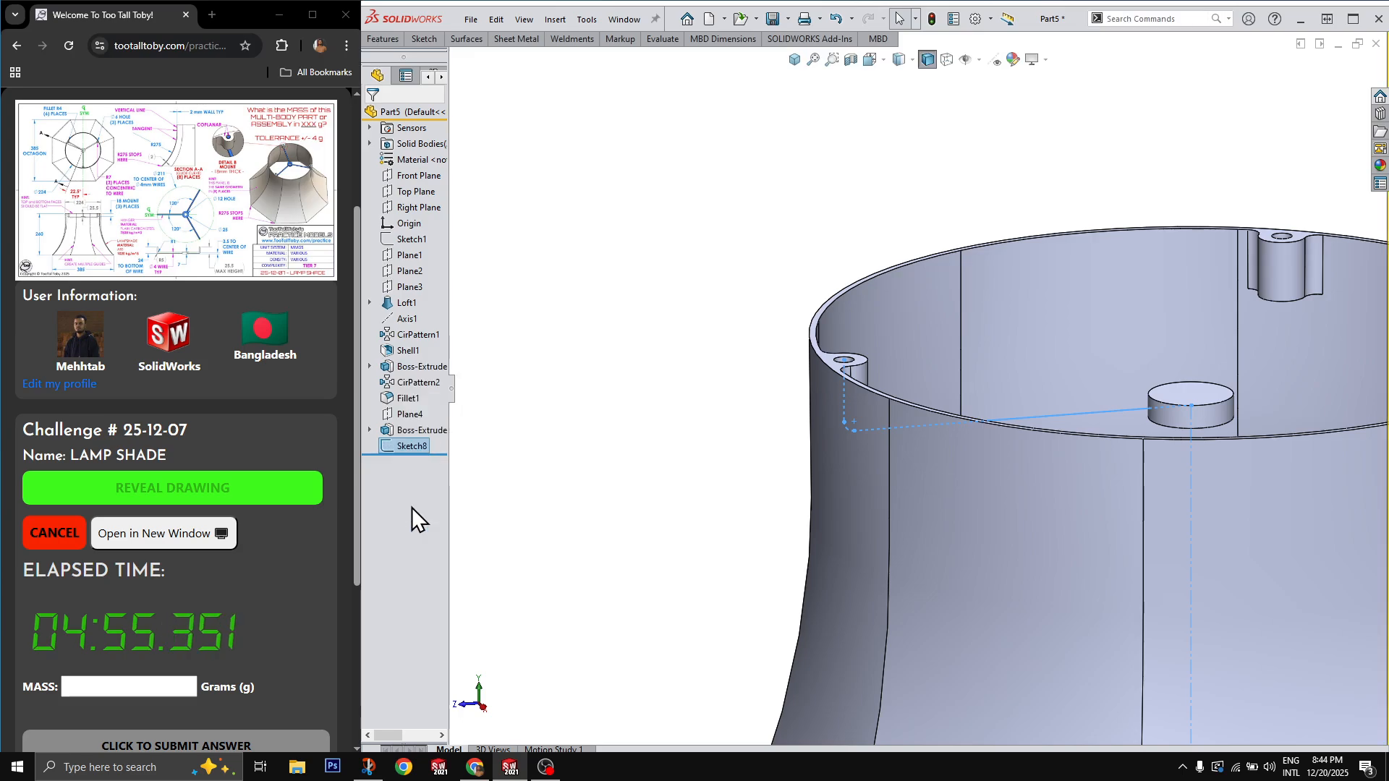
left_click(421, 171)
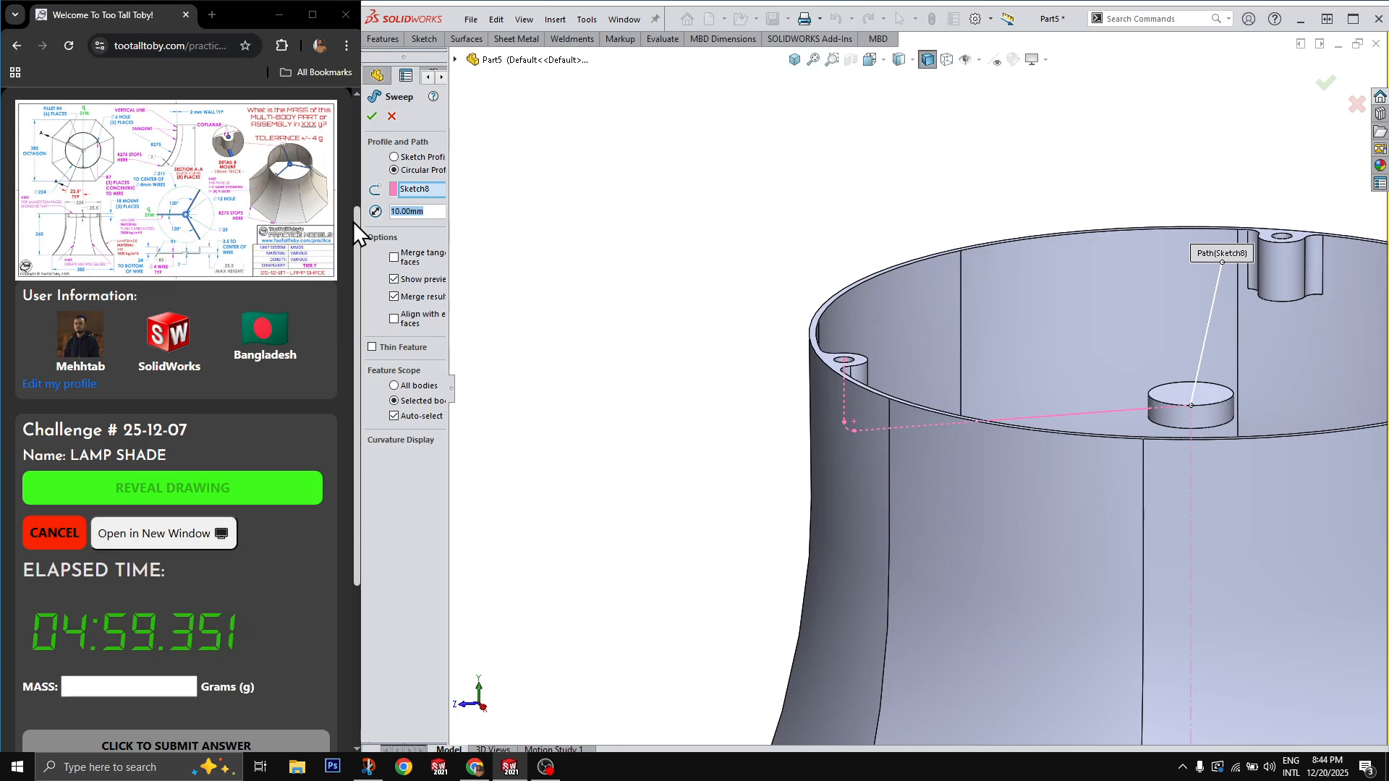
type("4")
key("Return")
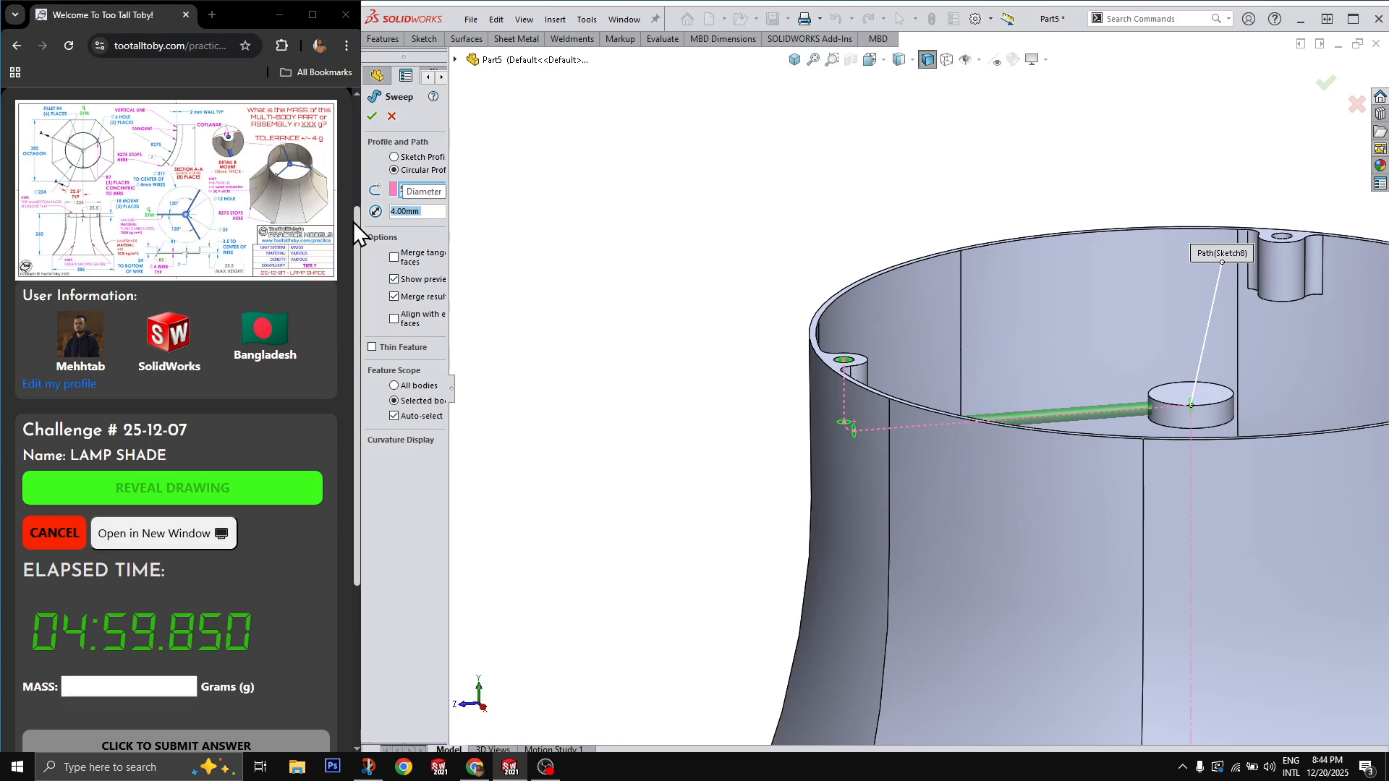
left_click(411, 416)
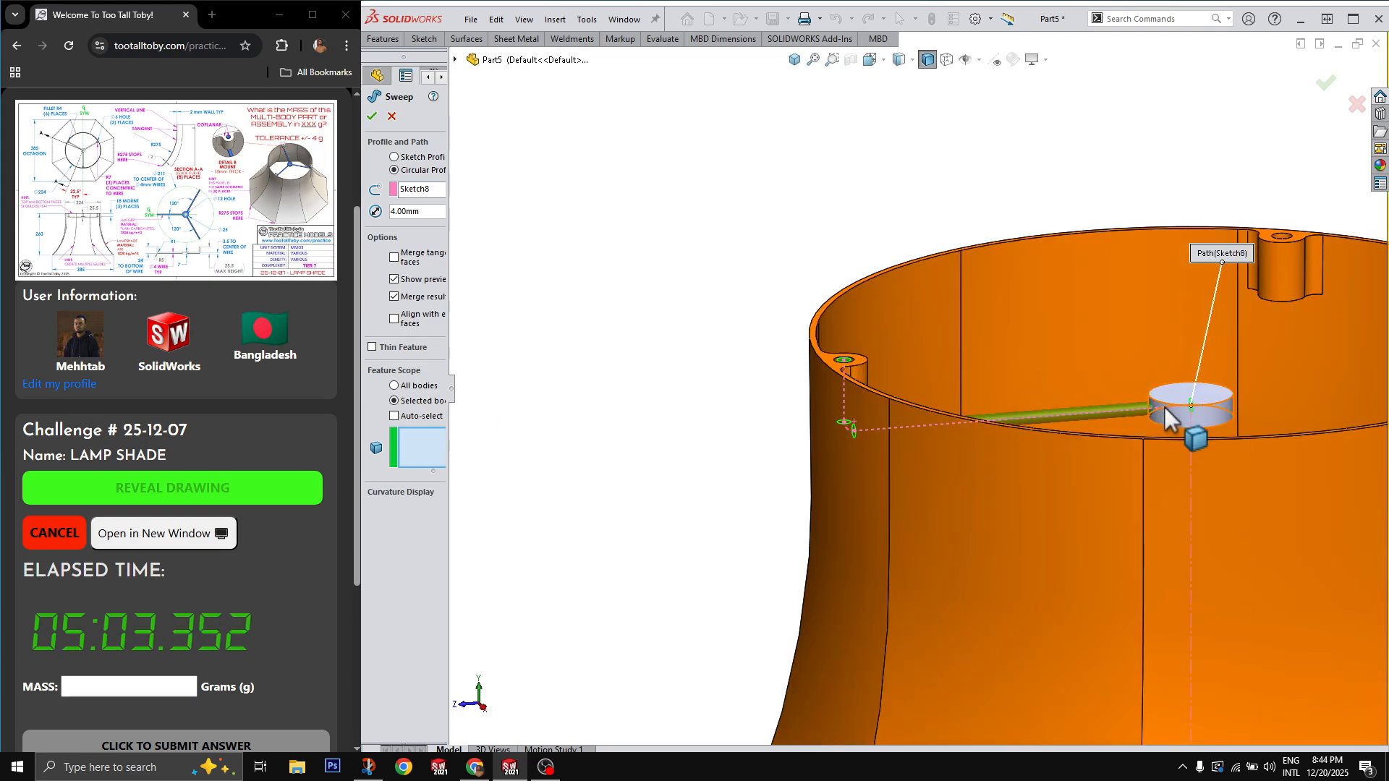
left_click(1166, 418)
key("Return")
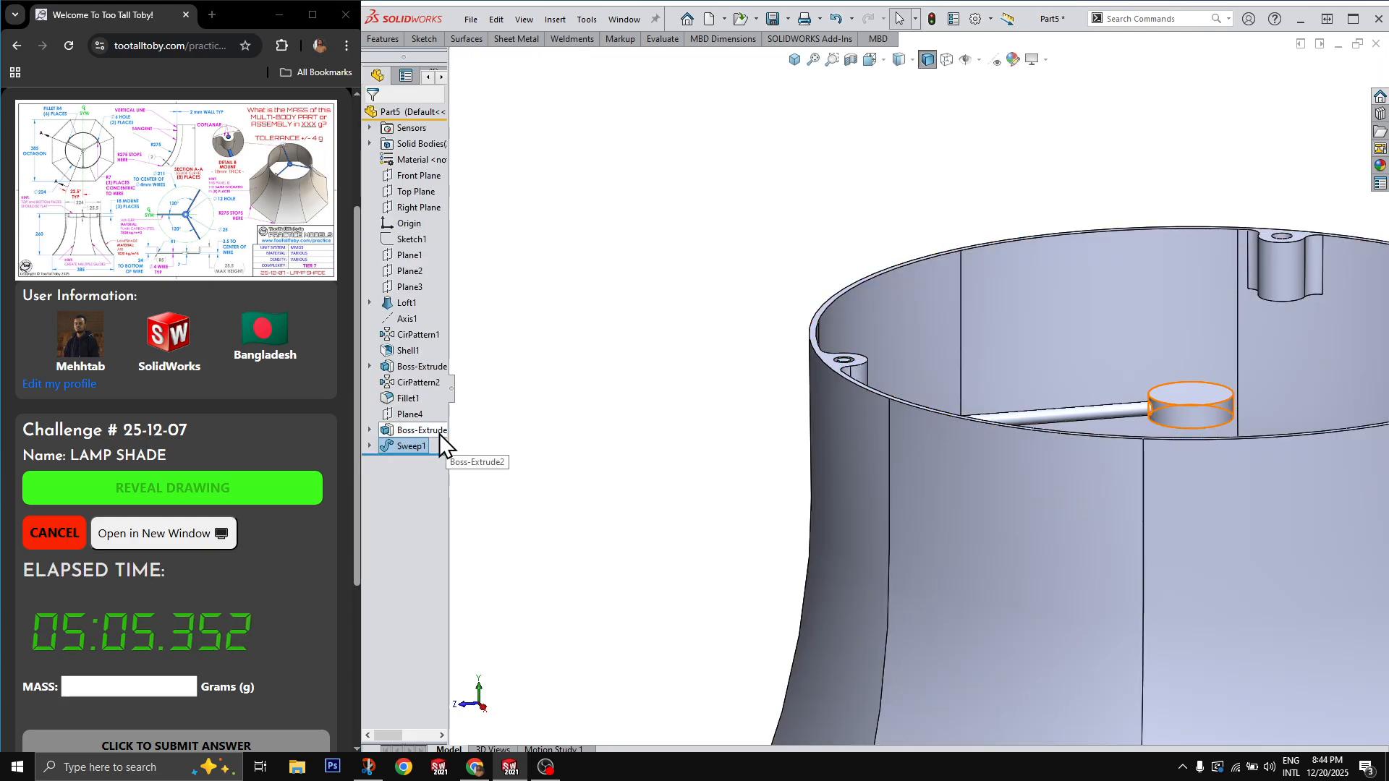
Circular-pattern the swept spoke around the hub's cylindrical face with 3 equally spaced instances over 360 degrees.
key("s")
left_click(543, 455)
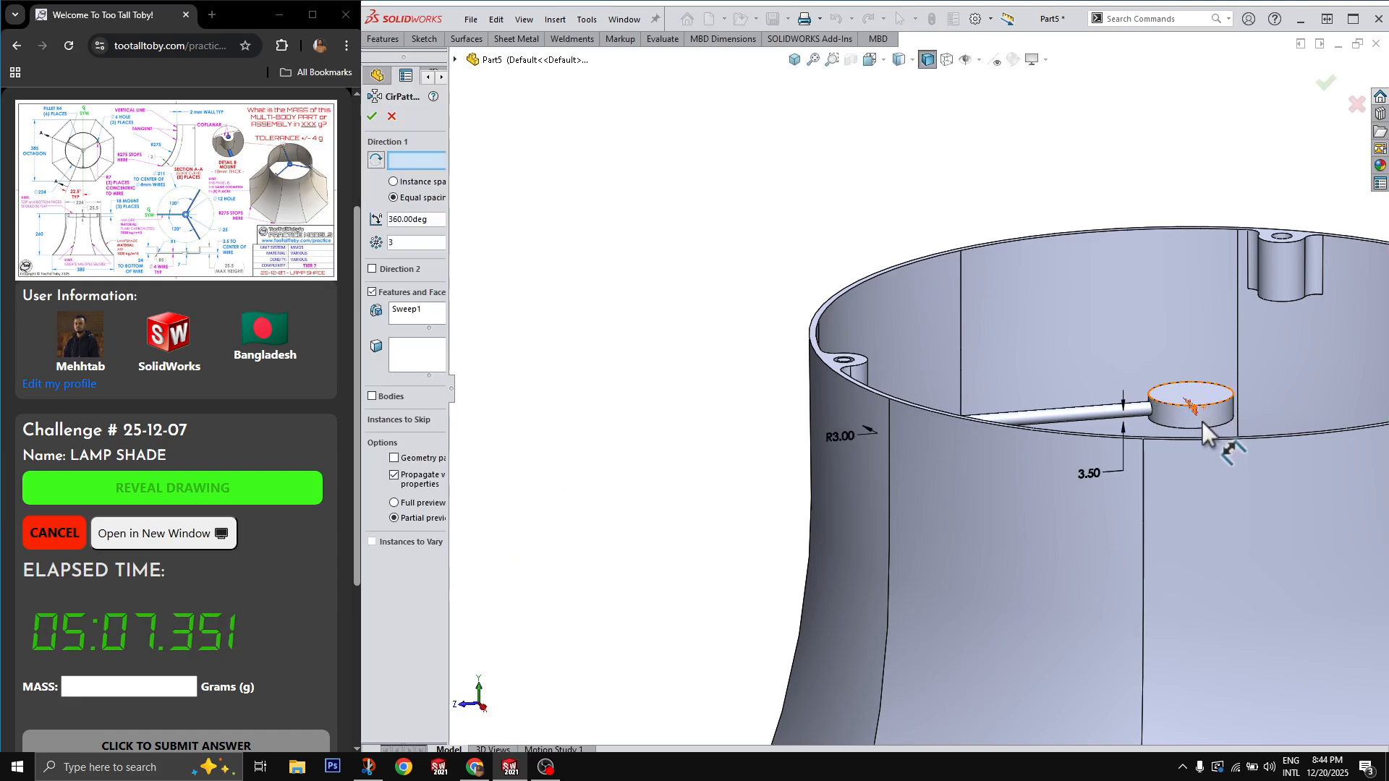
left_click(1179, 424)
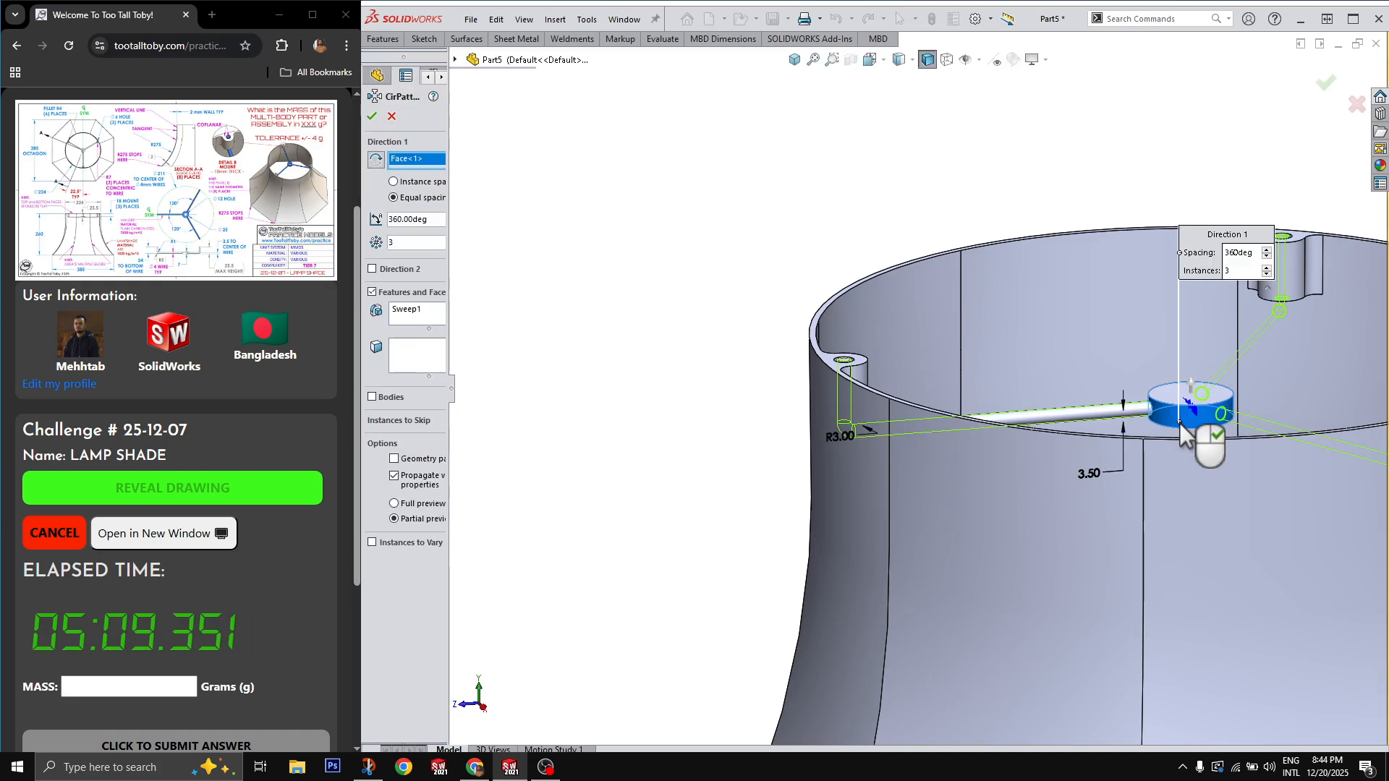
key("Return")
middle_click_drag(1179, 424, 1186, 500)
scroll(1035, 453, "up", 3)
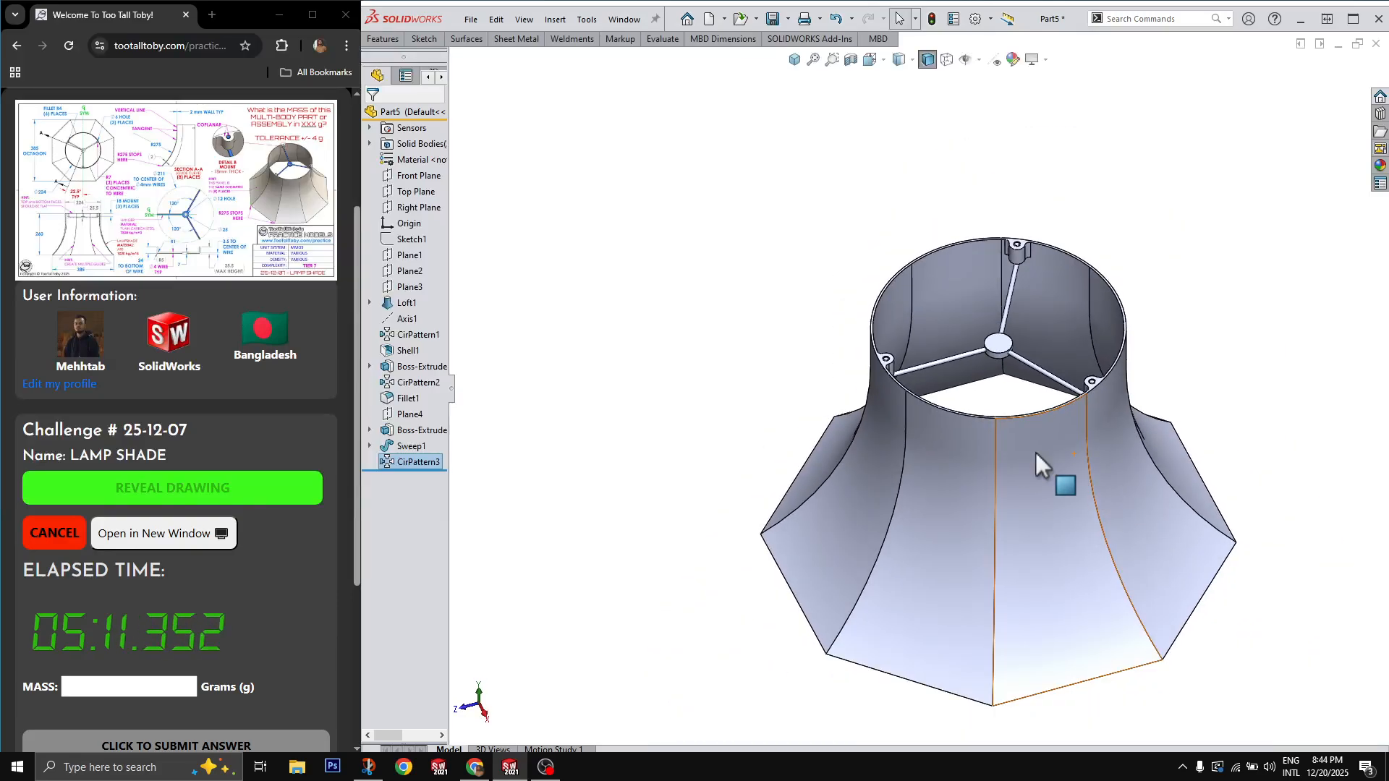
Assign ABS as the material of the lamp shade solid body.
left_click(370, 139)
left_click(408, 158)
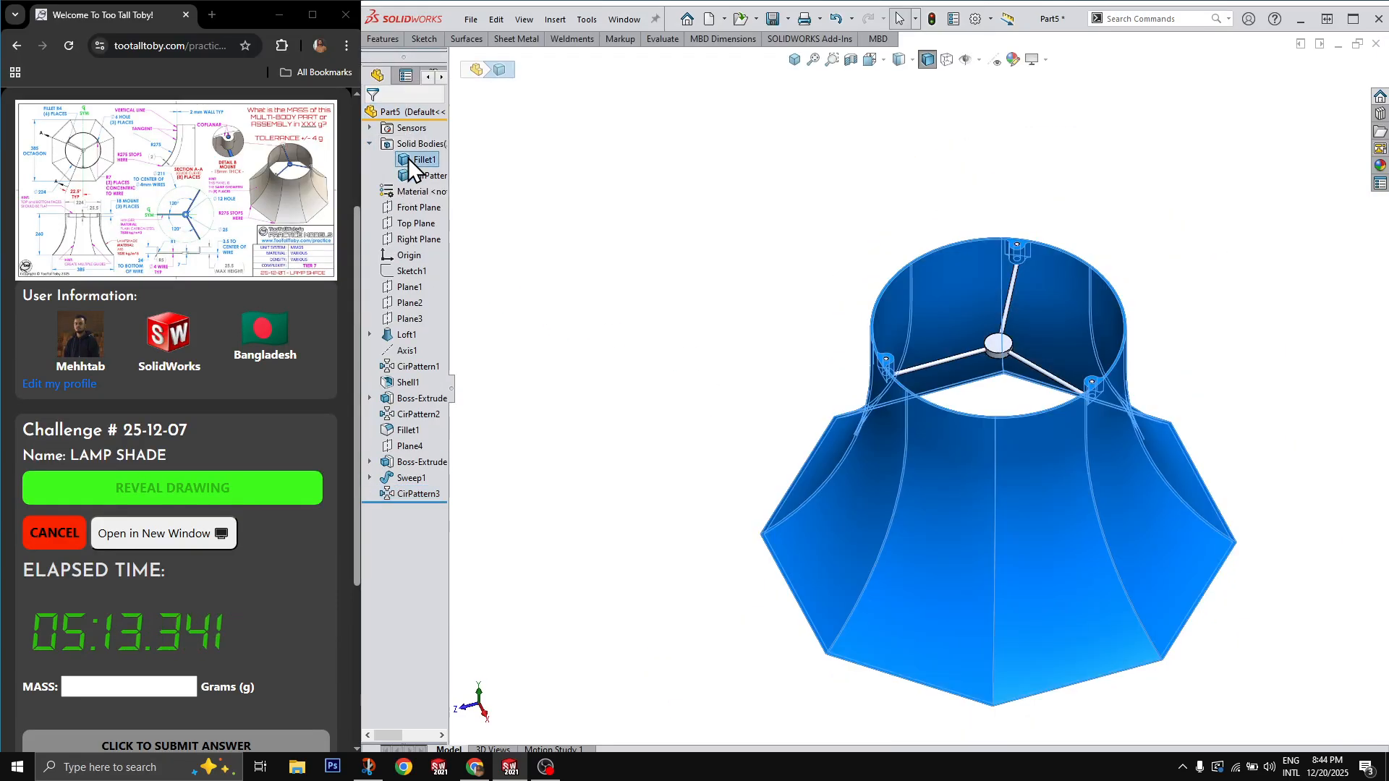
right_click(408, 158)
mouse_move(453, 217)
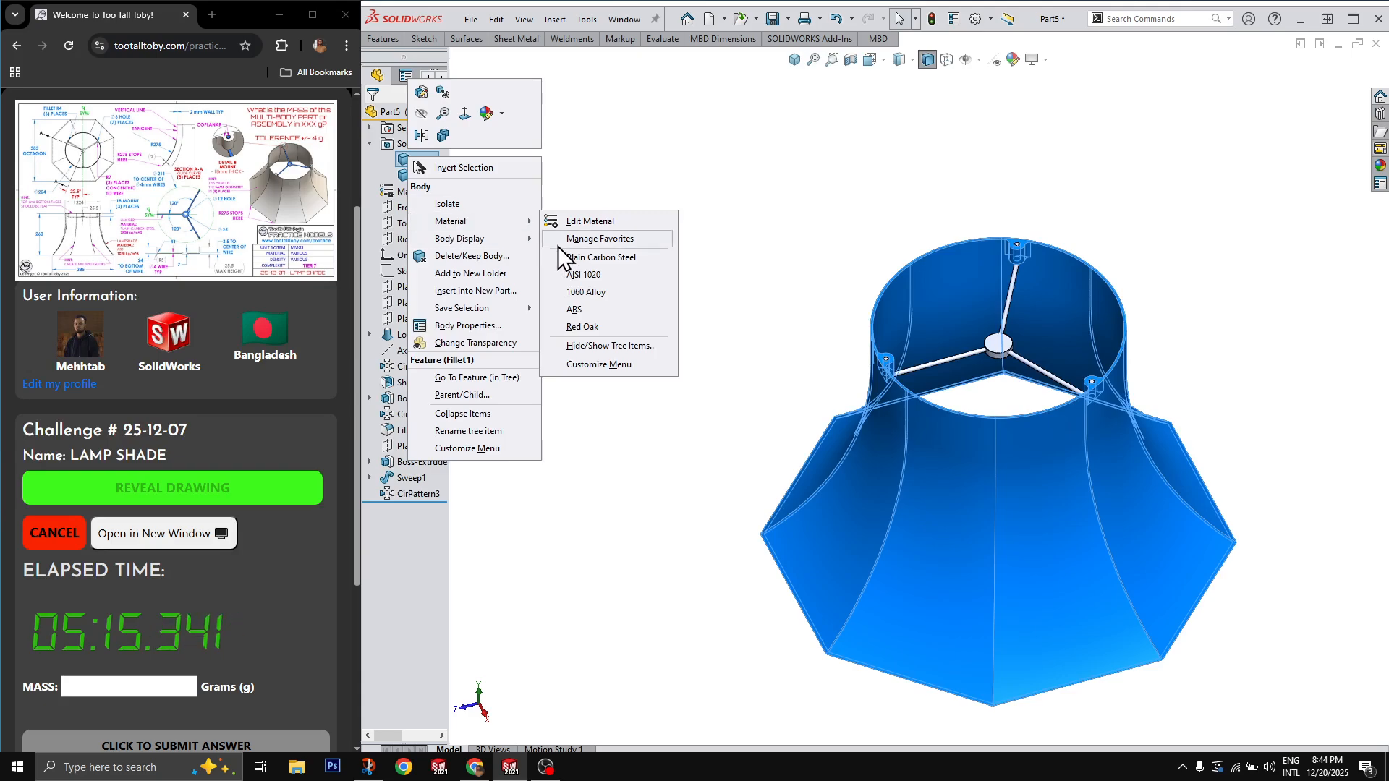
left_click(579, 310)
Assign Plain Carbon Steel to the solid body made up of the central hub and wire spokes.
left_click(407, 176)
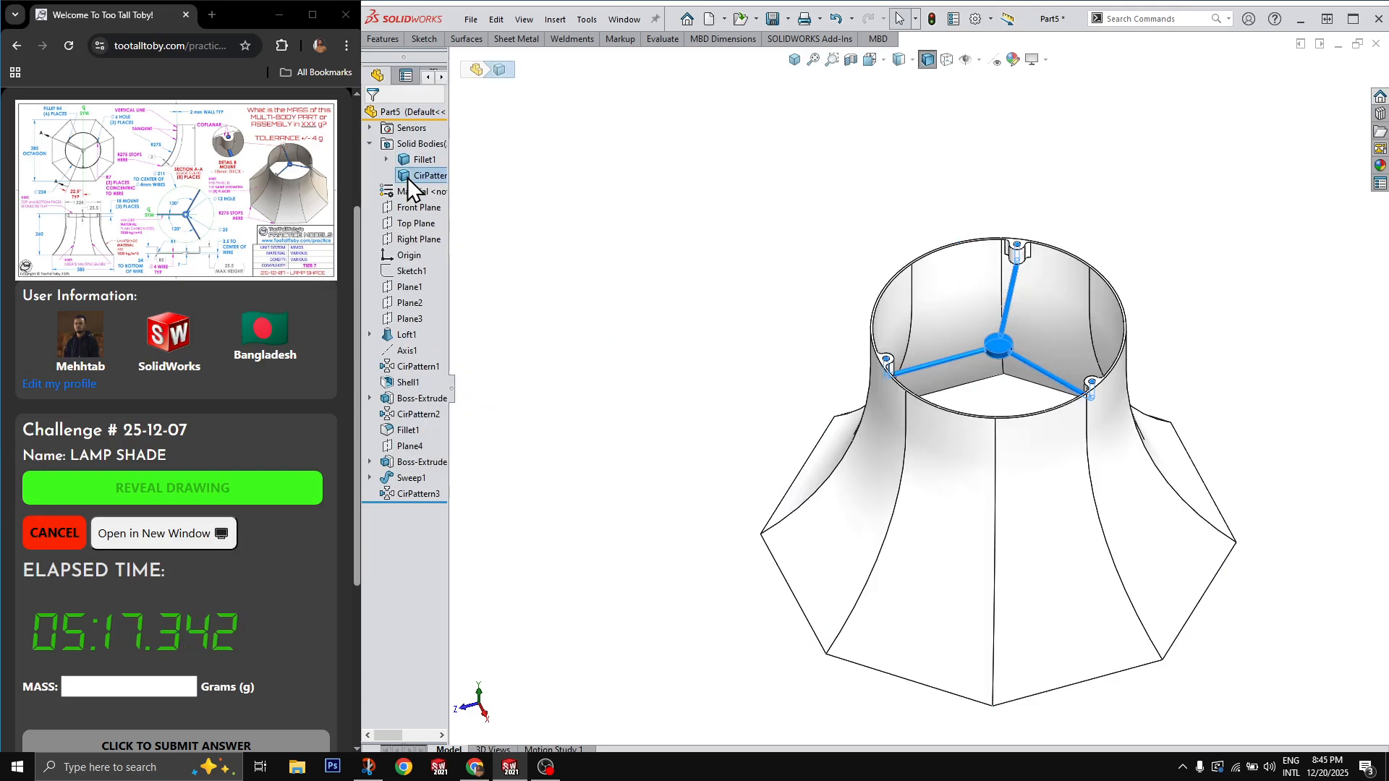
right_click(406, 175)
mouse_move(502, 239)
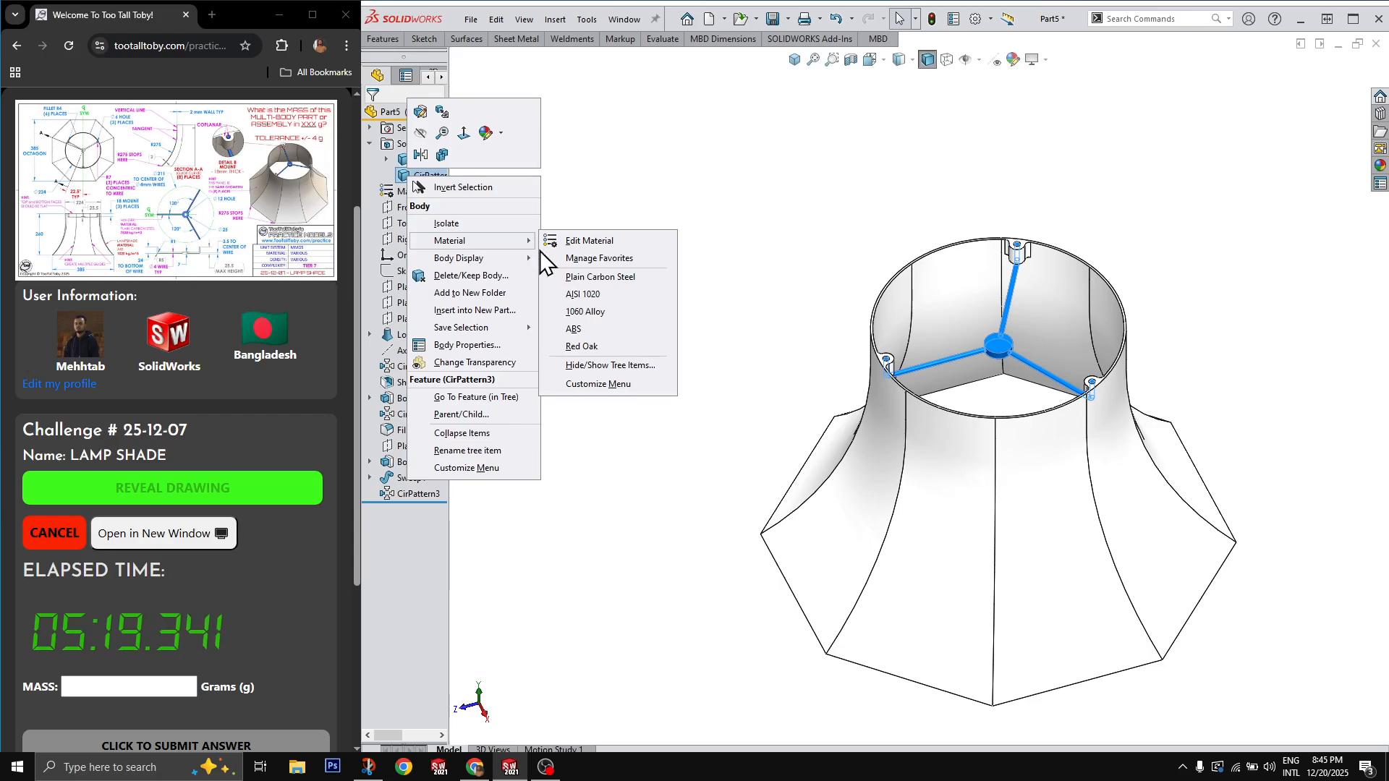
left_click(597, 284)
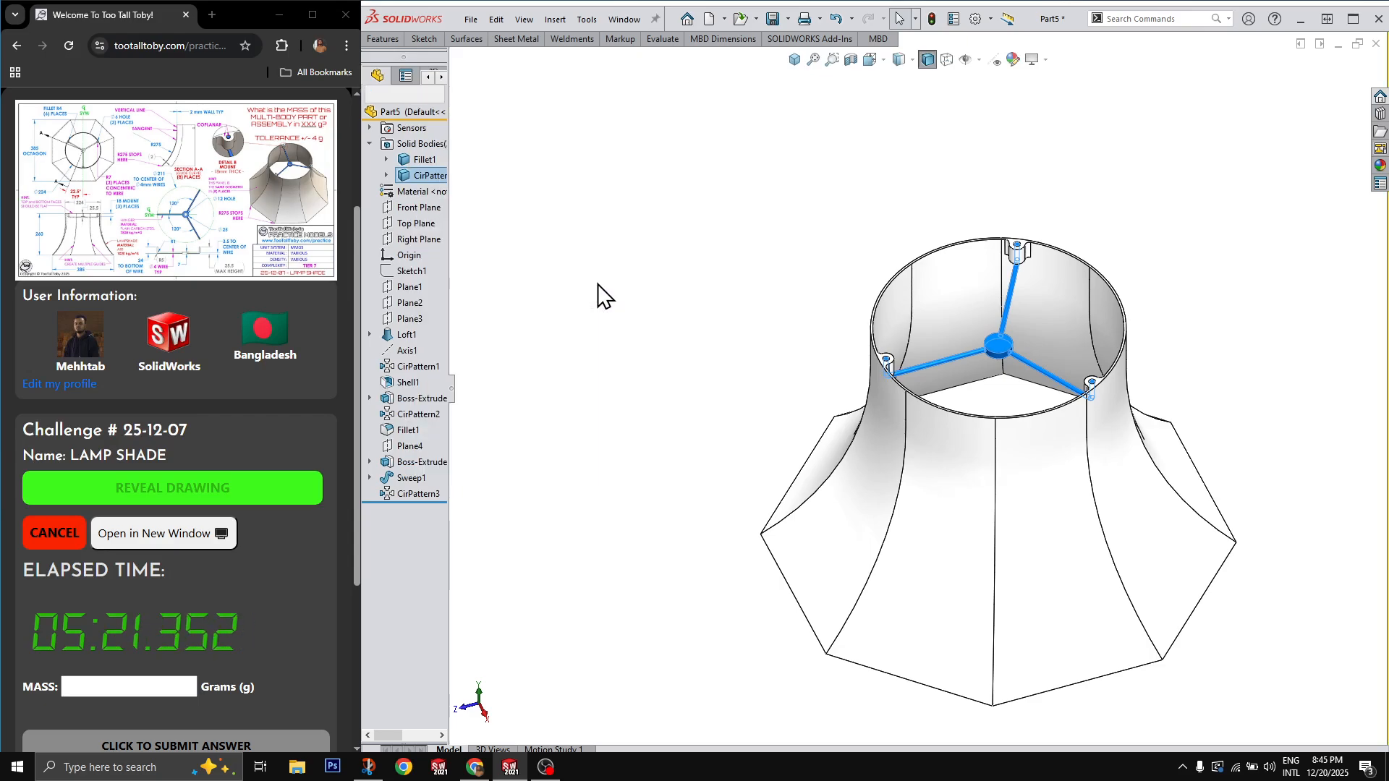
Check the part's mass in the mass properties report and close the report.
scroll(930, 395, "up", 2)
scroll(1058, 413, "down", 2)
key("m")
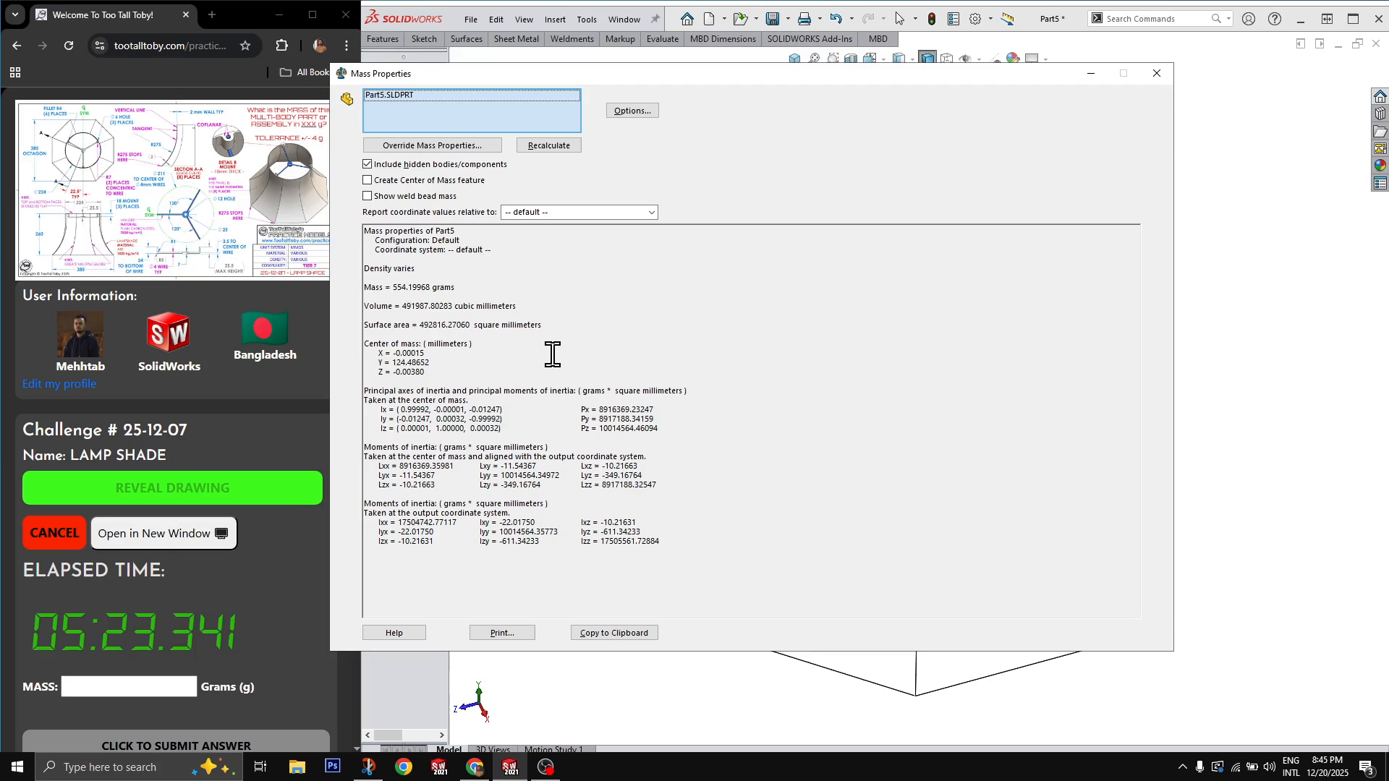
left_click(1163, 77)
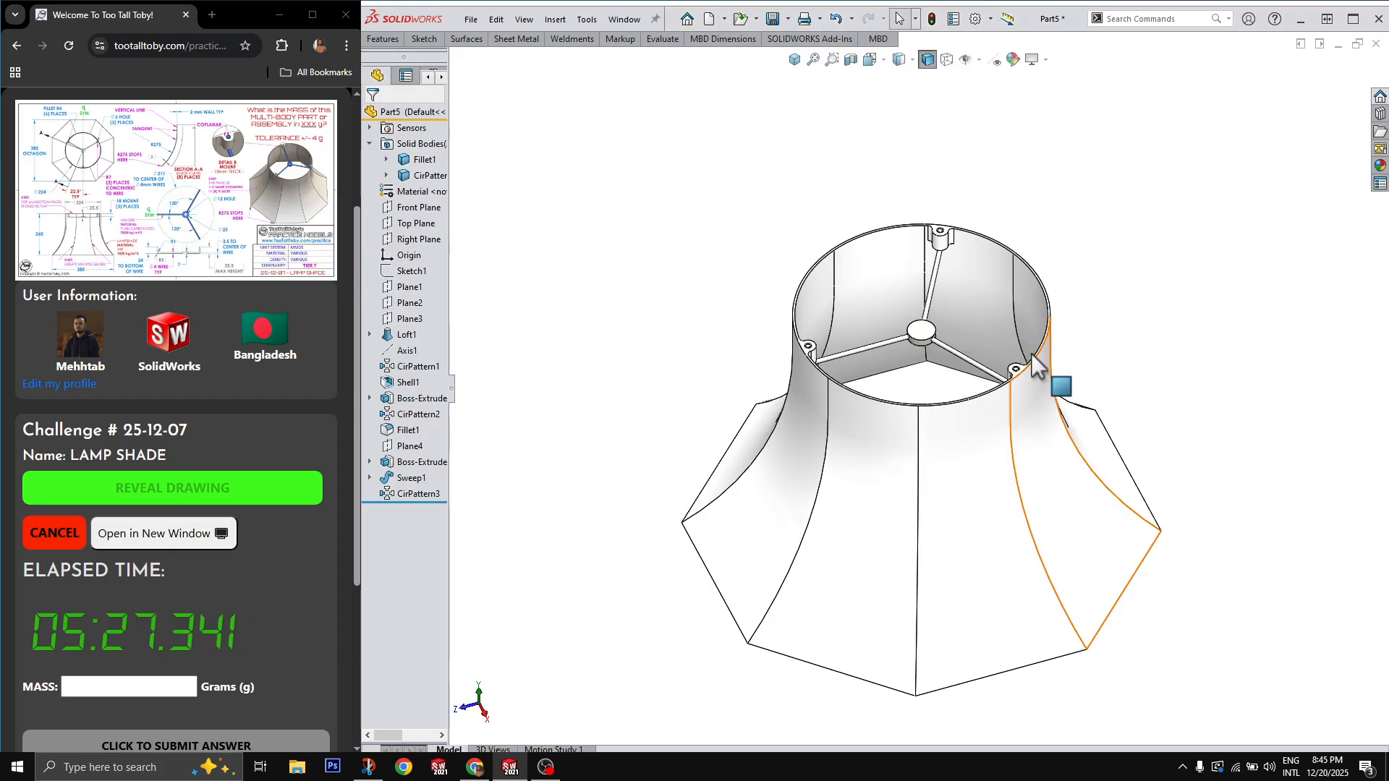
Sketch a 12 mm diameter circle centred on the top face of the central hub.
scroll(897, 358, "down", 5)
left_click(856, 319)
key("c")
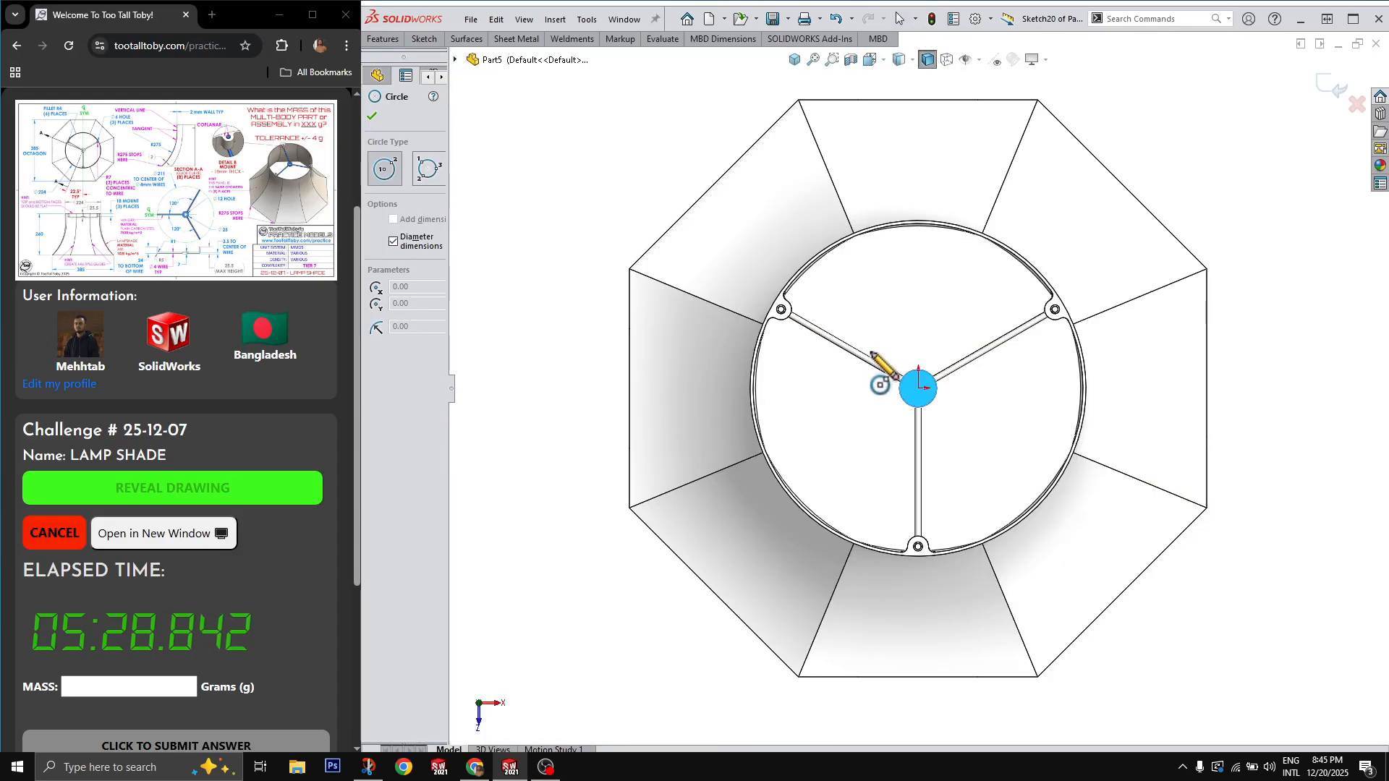
left_click(919, 389)
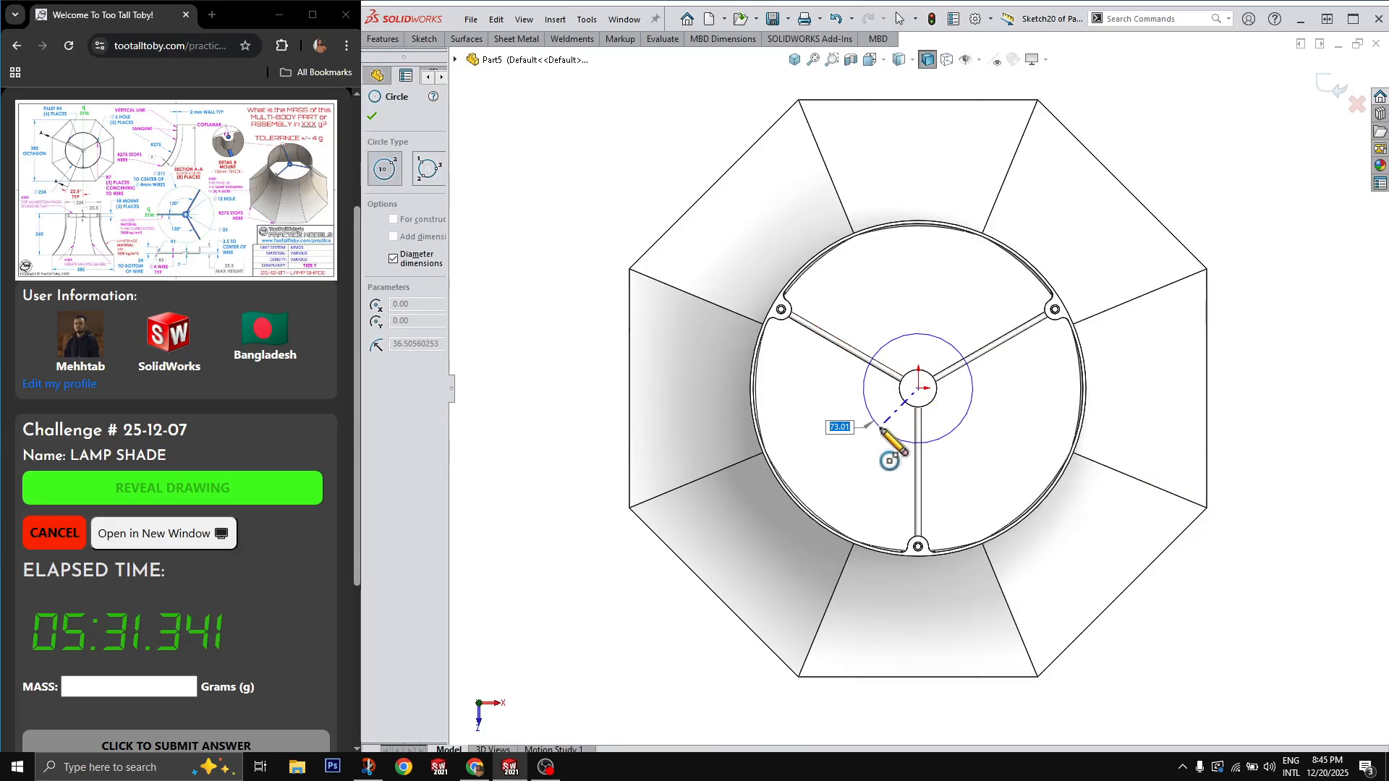
type("12")
key("Return")
Cut the 12 mm circle through the hub using the Through All - Both end condition.
key("e")
key("Down")
key("Down")
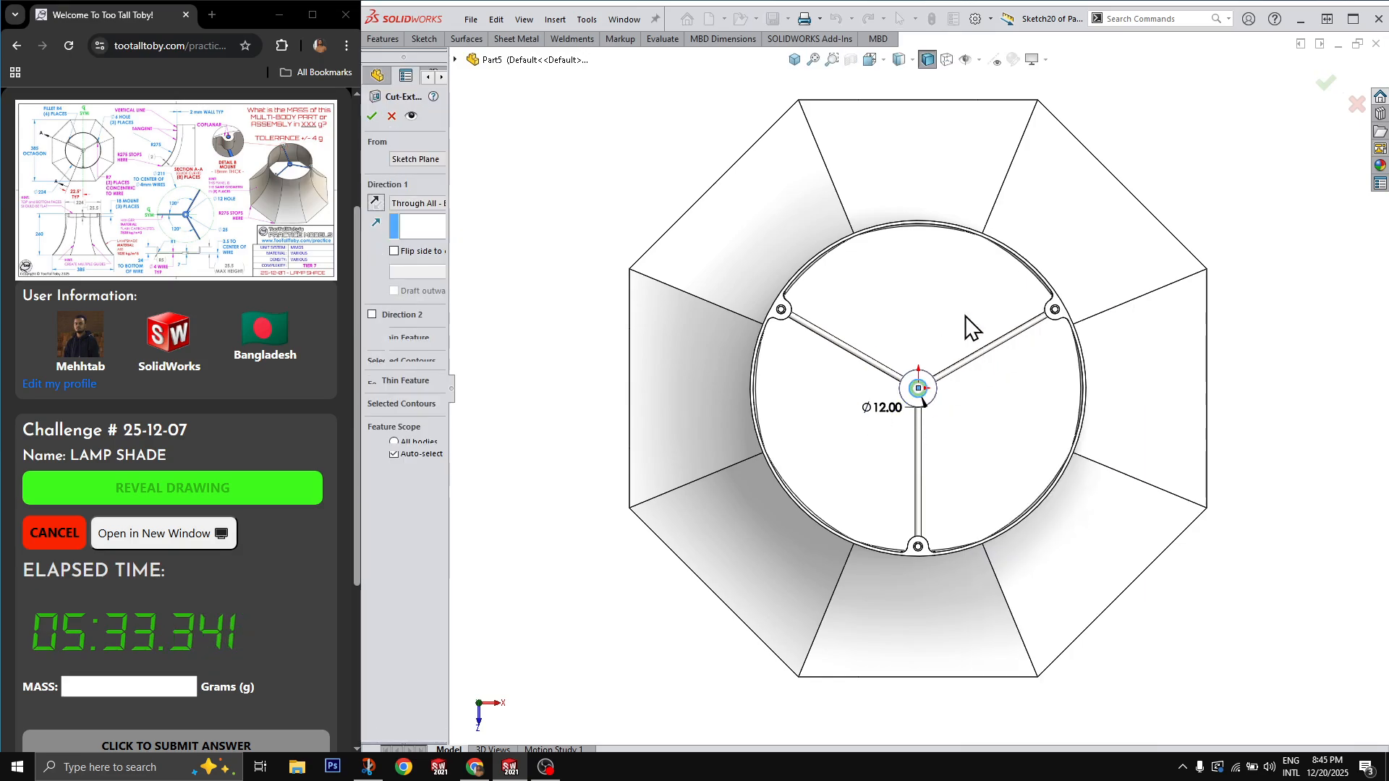
right_click(964, 316)
middle_click_drag(962, 416, 904, 297)
scroll(901, 287, "up", 2)
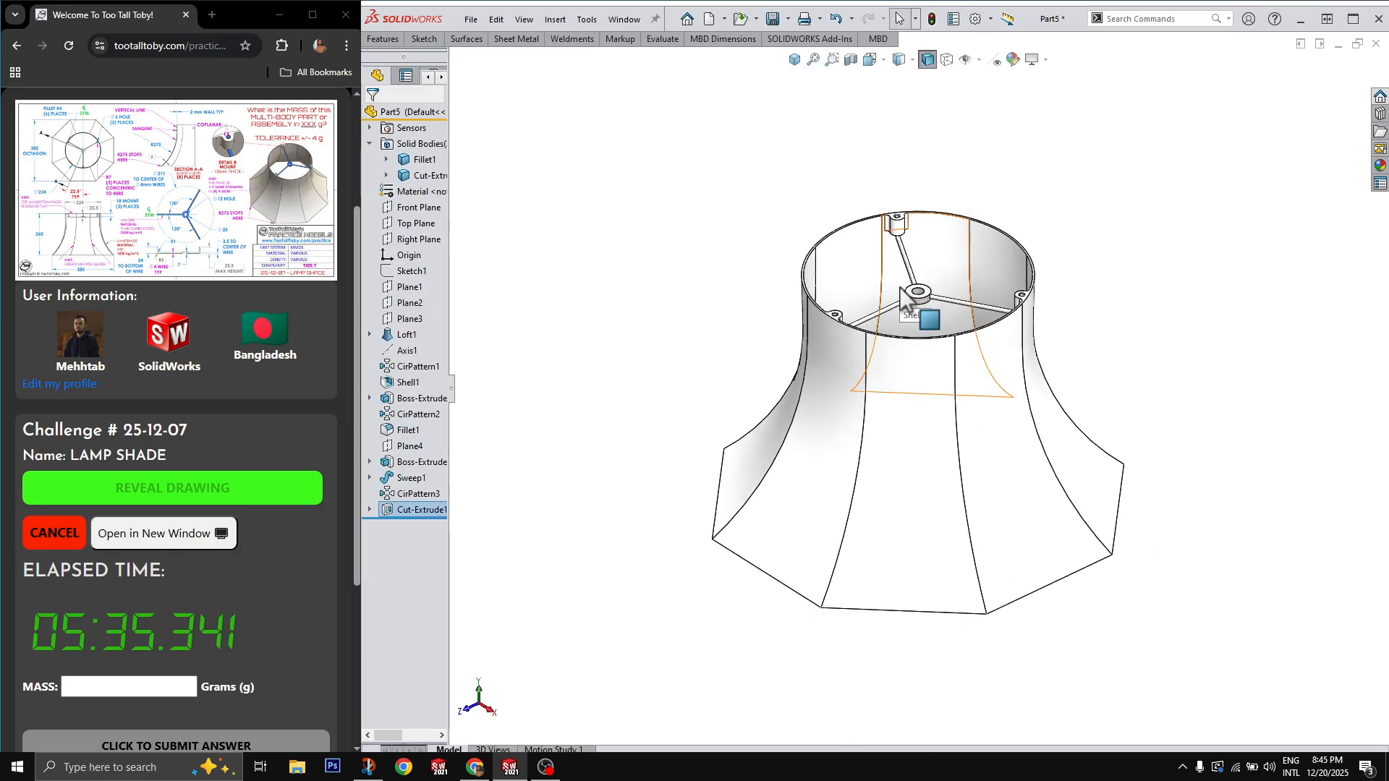
Copy the mass value from the part's mass properties into the mass answer field of the challenge page in Chrome.
key("m")
left_click_drag(431, 288, 393, 289)
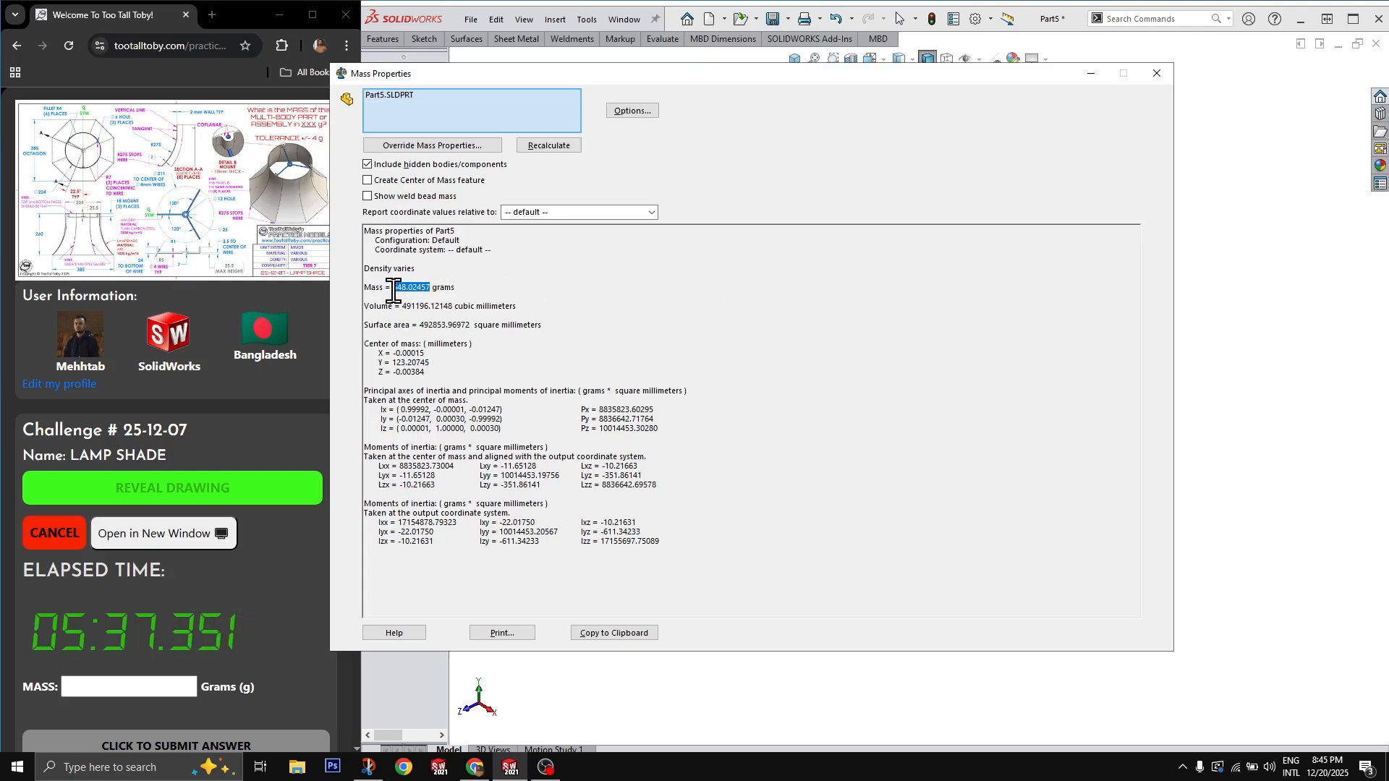
key("ctrl+c")
left_click(167, 683)
key("ctrl+v")
Submit and register the mass answer for the lamp shade challenge, and close the mass properties report in SOLIDWORKS.
left_click(168, 745)
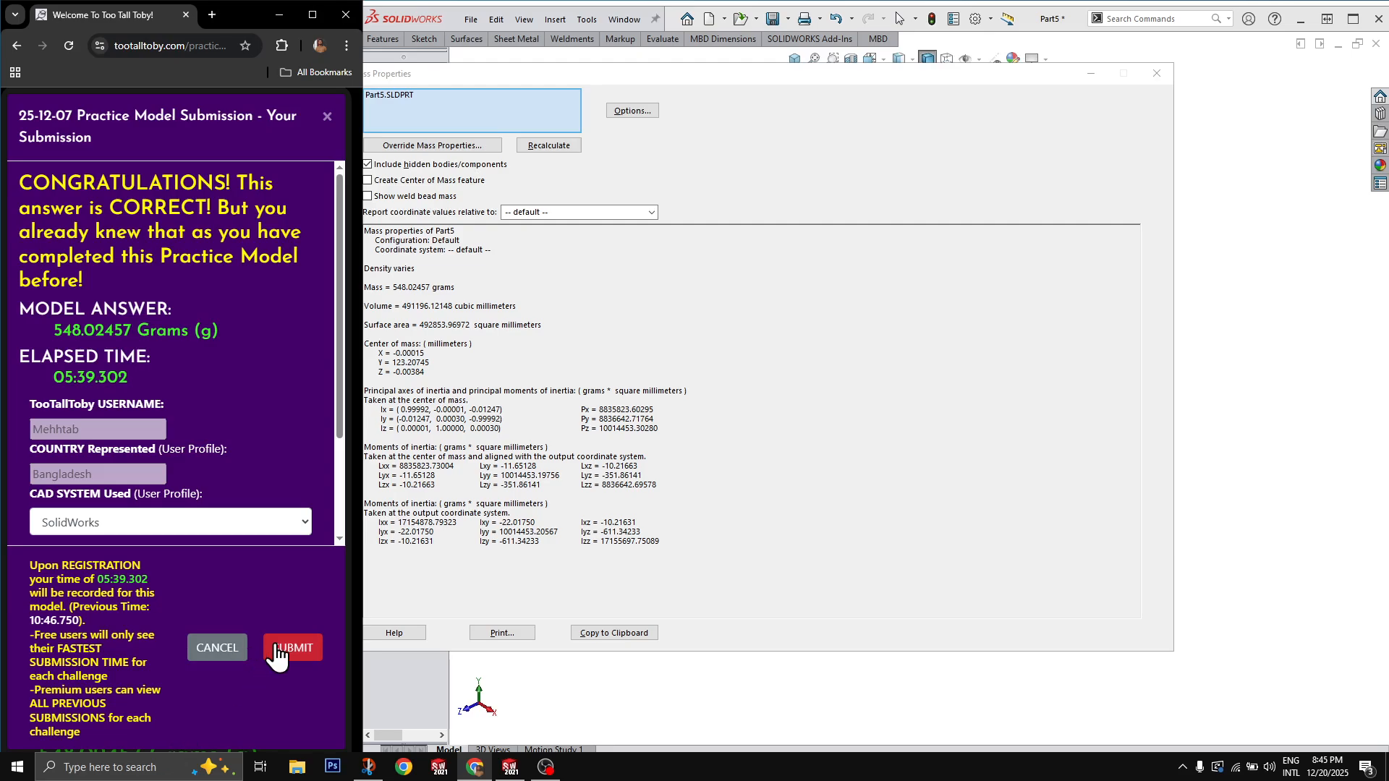
left_click(277, 652)
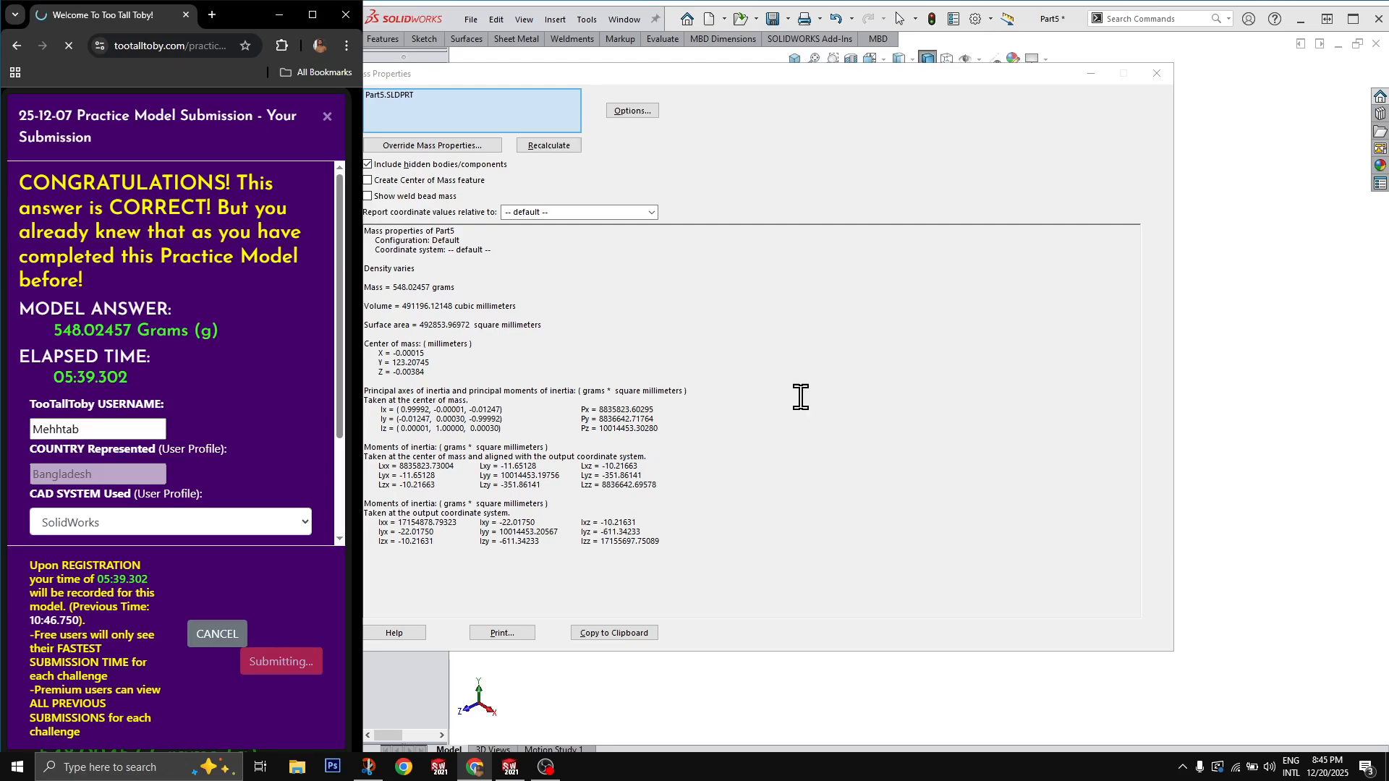
left_click(1156, 74)
middle_click_drag(1125, 272, 1139, 413)
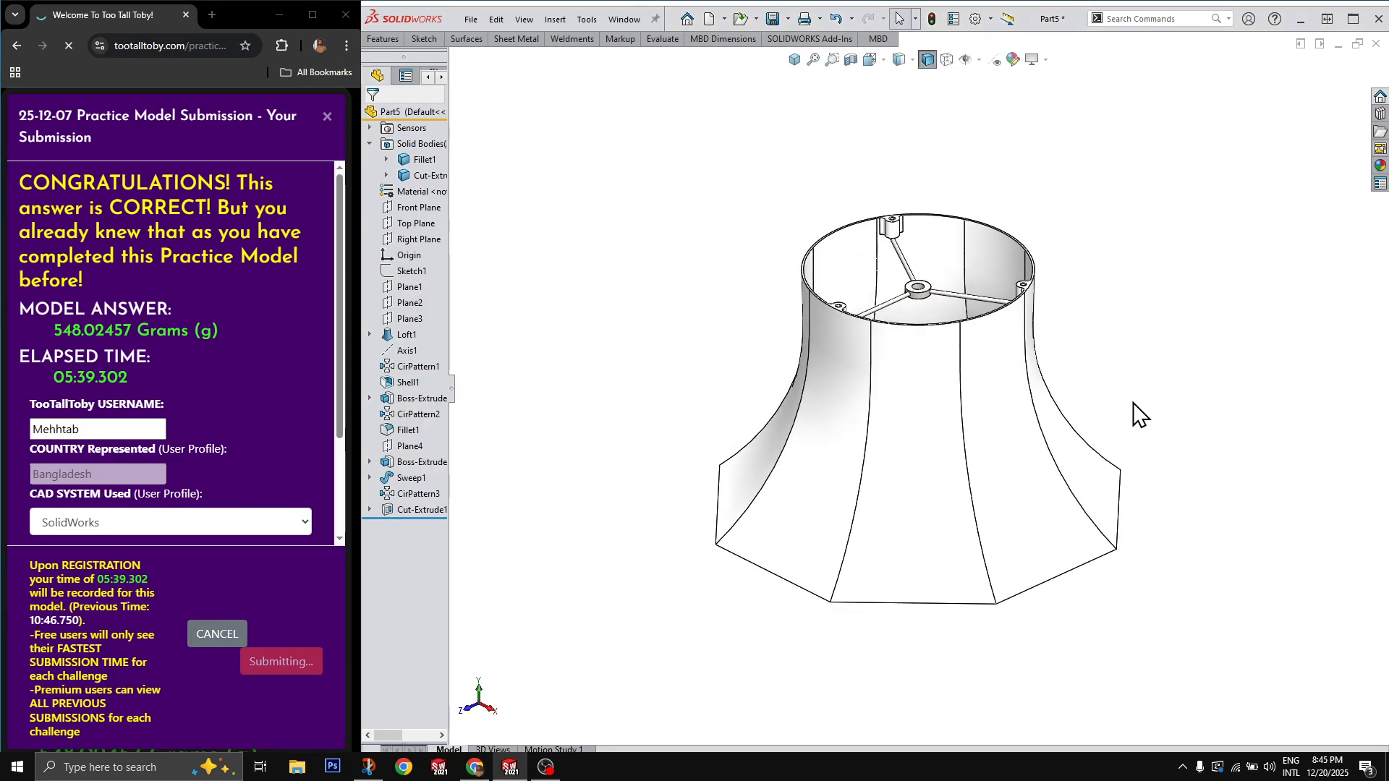